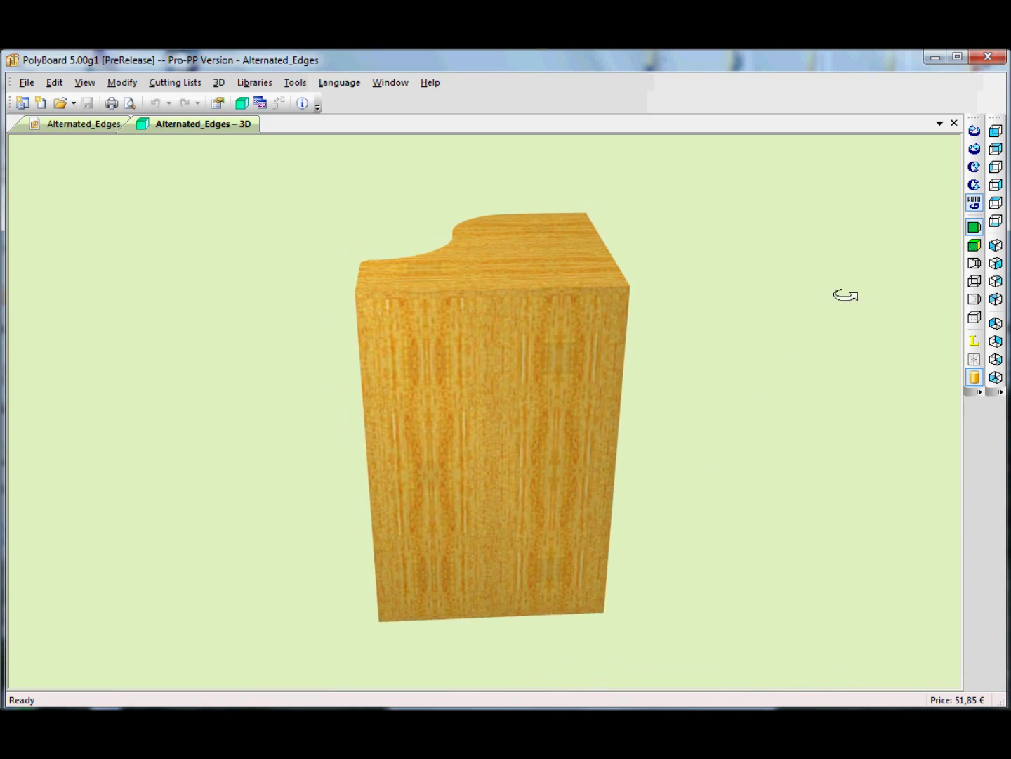
# Close the 3D view and the drawing of the Alternated_Edges cabinet
pyautogui.click(954, 124)
pyautogui.click(511, 404)
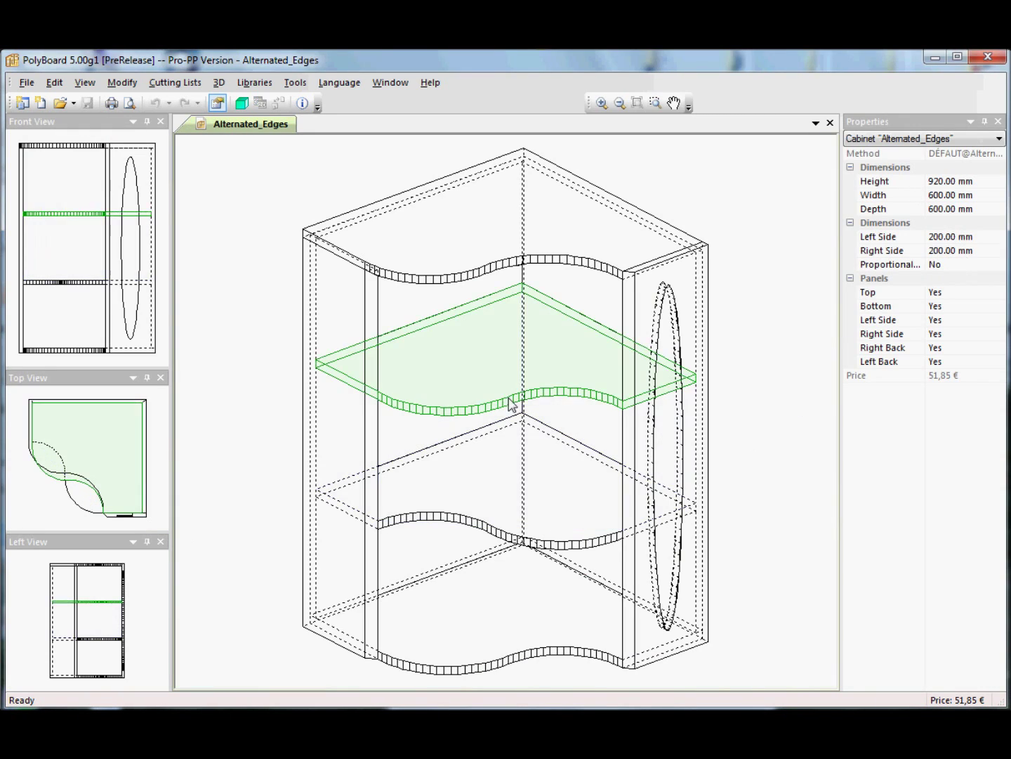
pyautogui.click(830, 123)
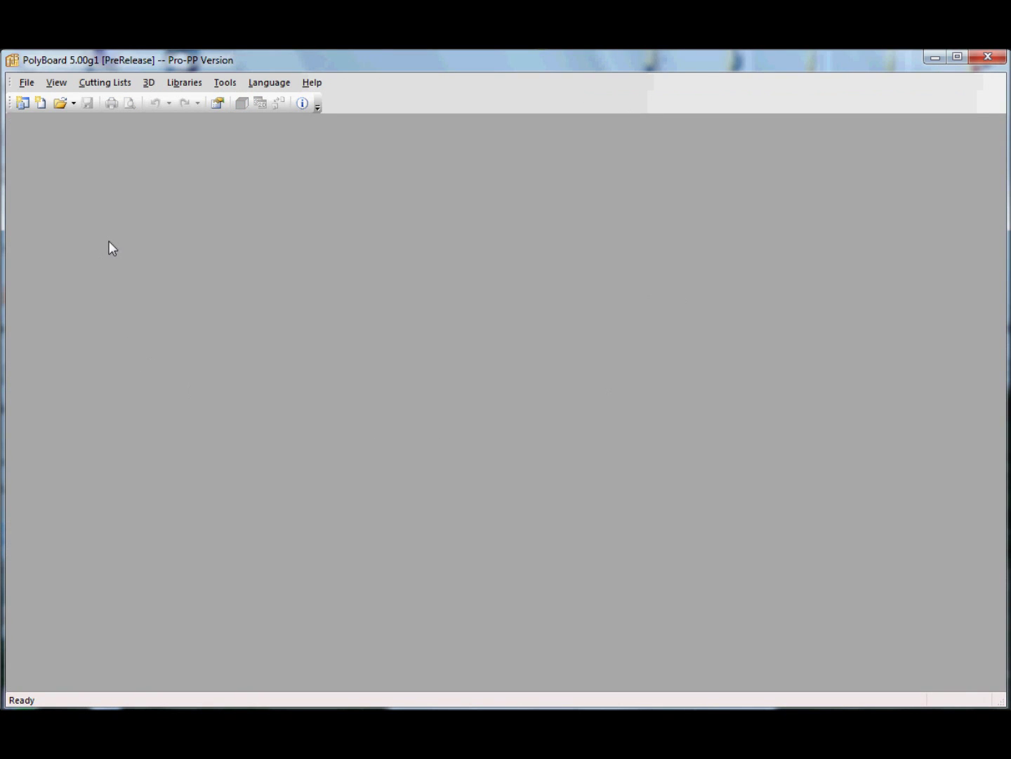
# Start a new cabinet and preview the L shaped, Angle and Free Shape models
pyautogui.click(41, 104)
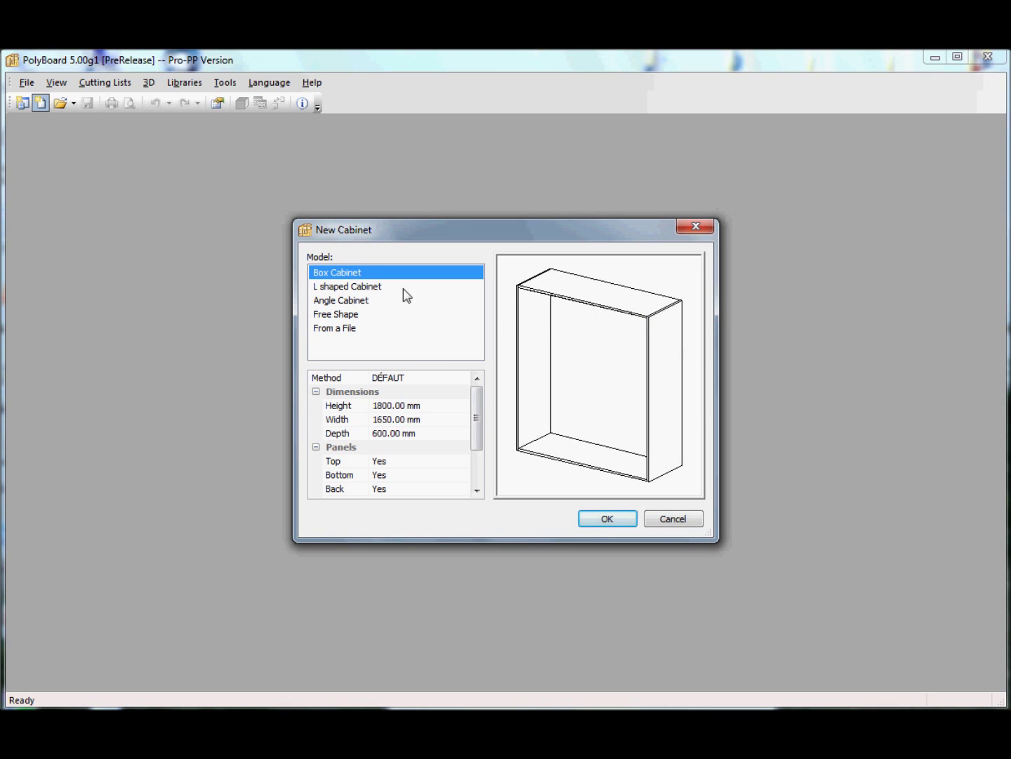
pyautogui.click(374, 289)
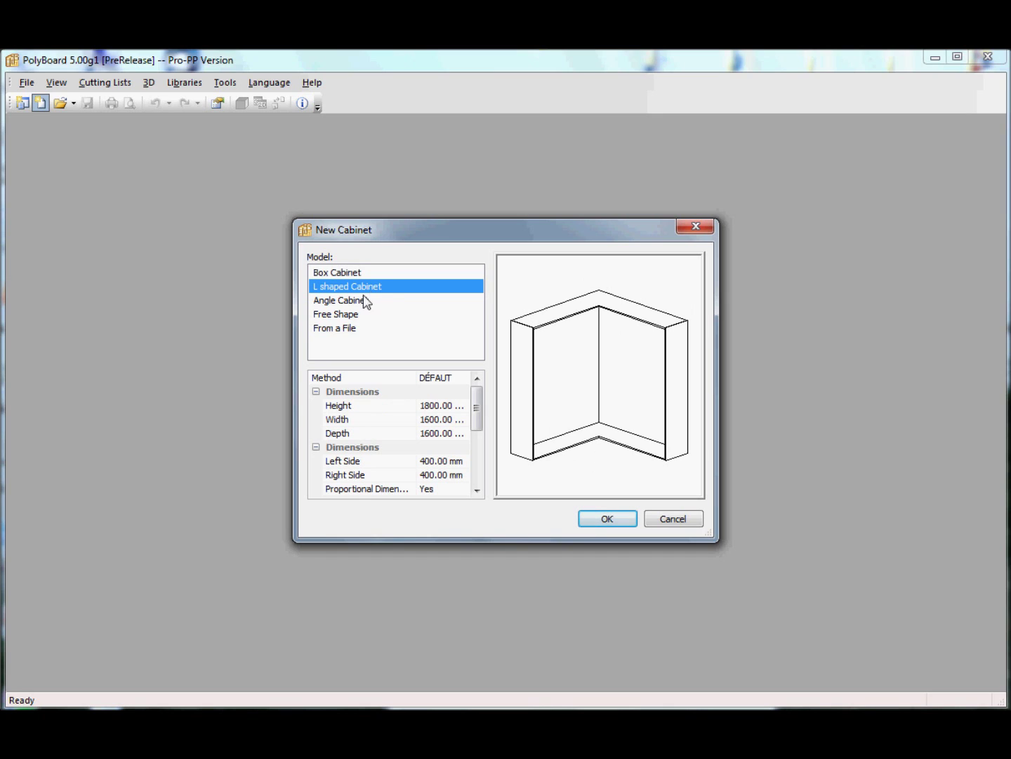
pyautogui.click(360, 302)
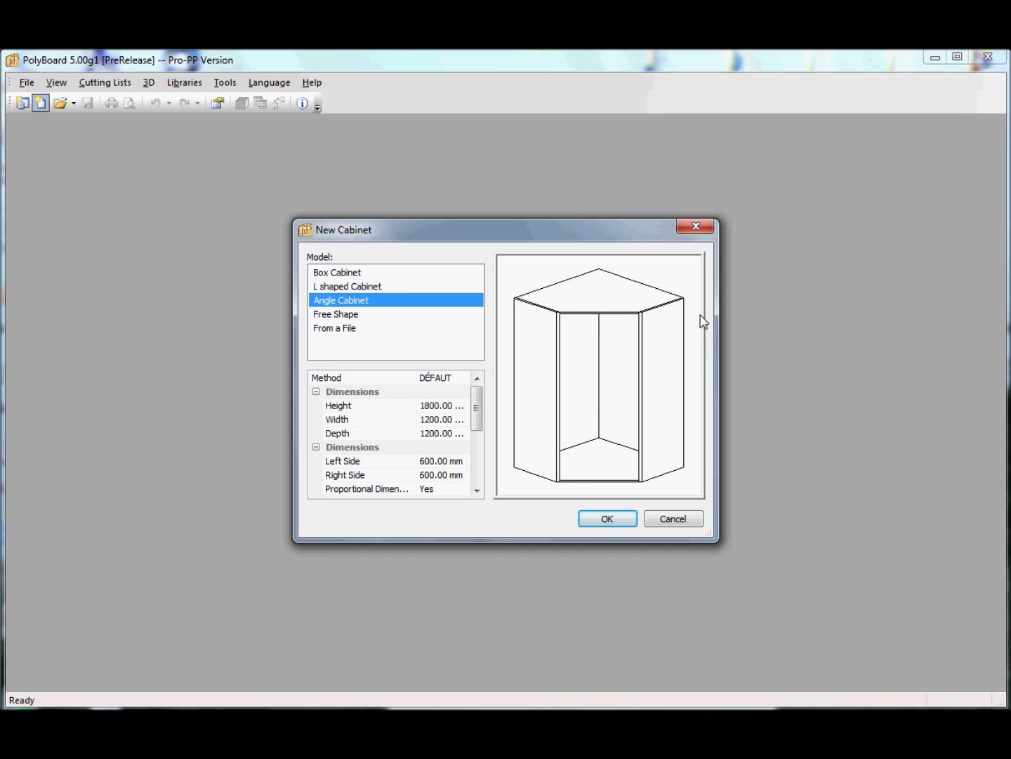
pyautogui.click(328, 316)
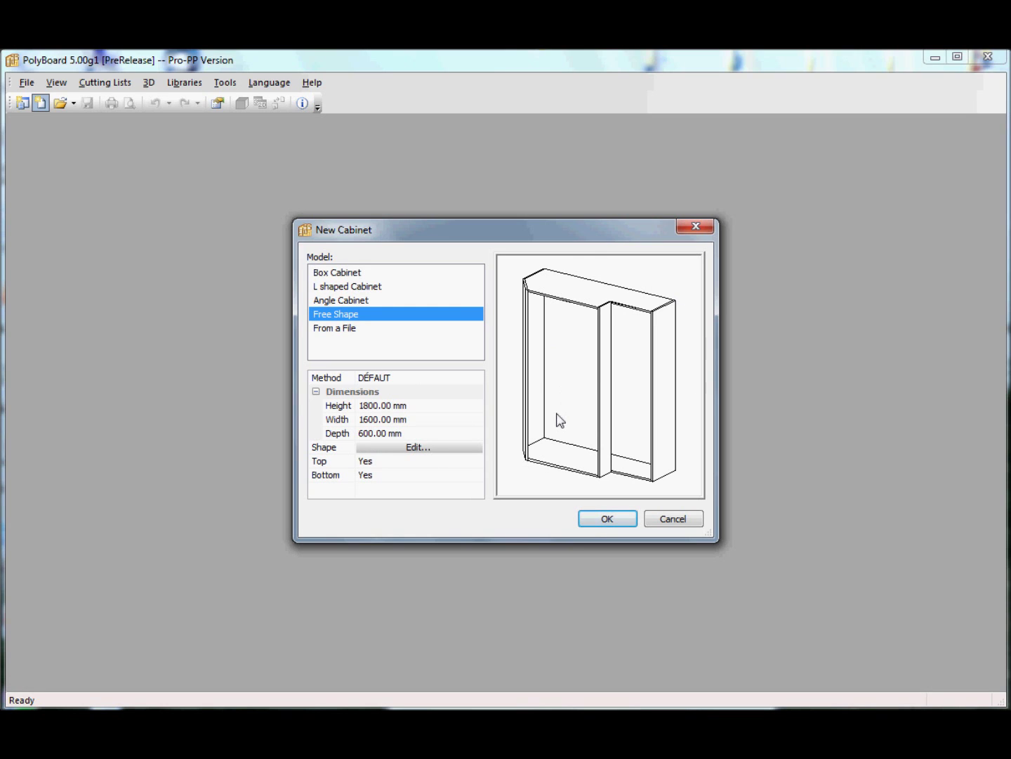
# Reshape the Free Shape outline by moving front corners to (200, -200) and (1400, -200) and adding a point at (700, -200)
pyautogui.click(418, 448)
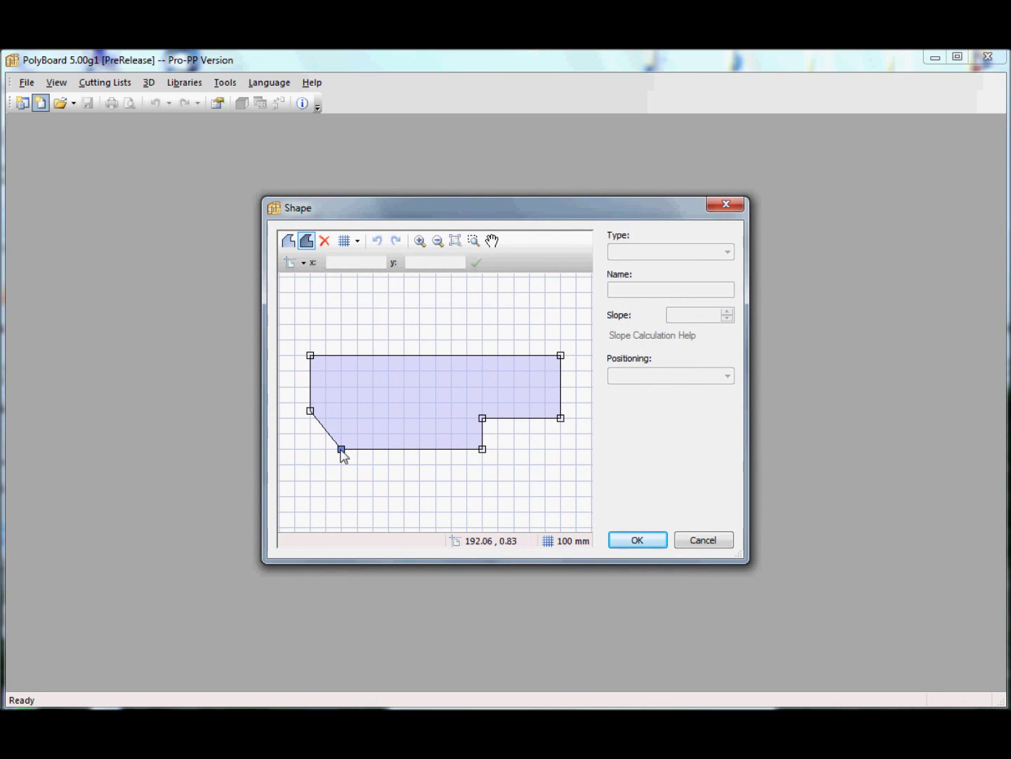
pyautogui.moveTo(342, 451); pyautogui.dragTo(341, 480)
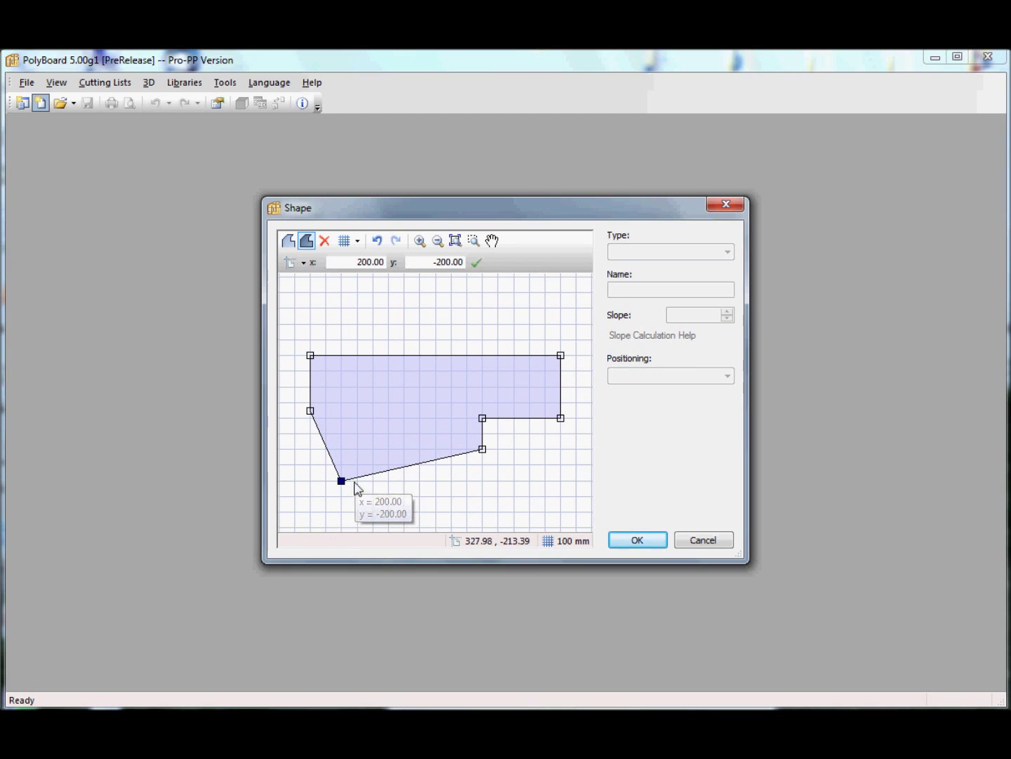
pyautogui.moveTo(482, 417); pyautogui.dragTo(529, 480)
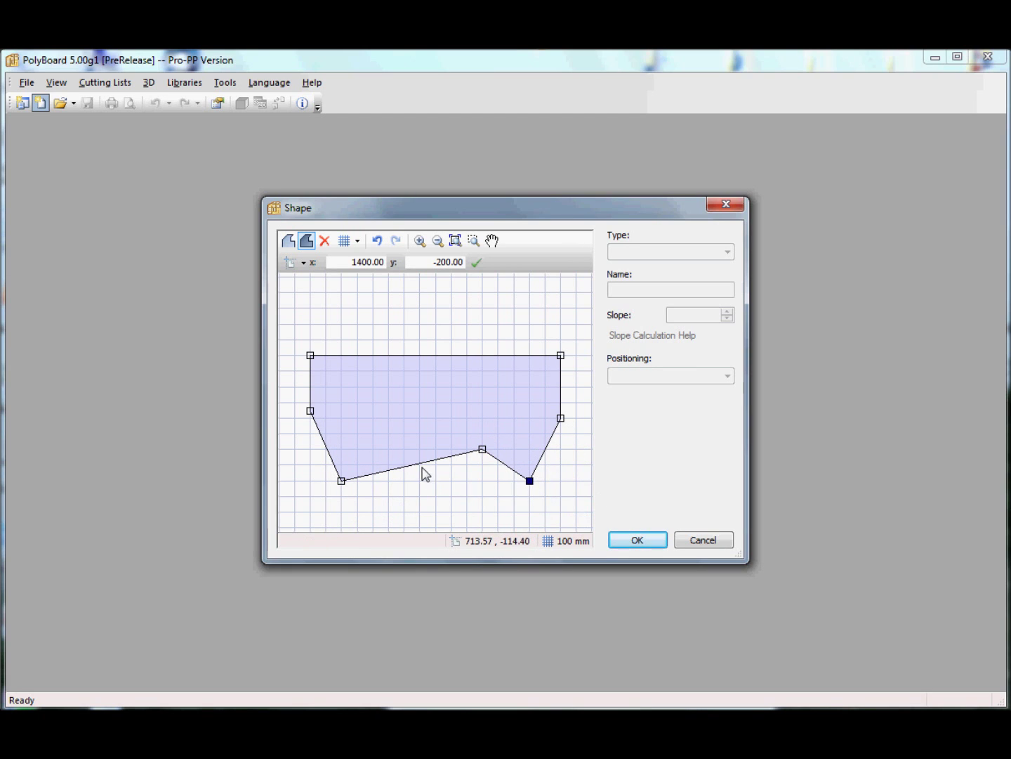
pyautogui.doubleClick(418, 465)
pyautogui.moveTo(418, 465); pyautogui.dragTo(428, 490)
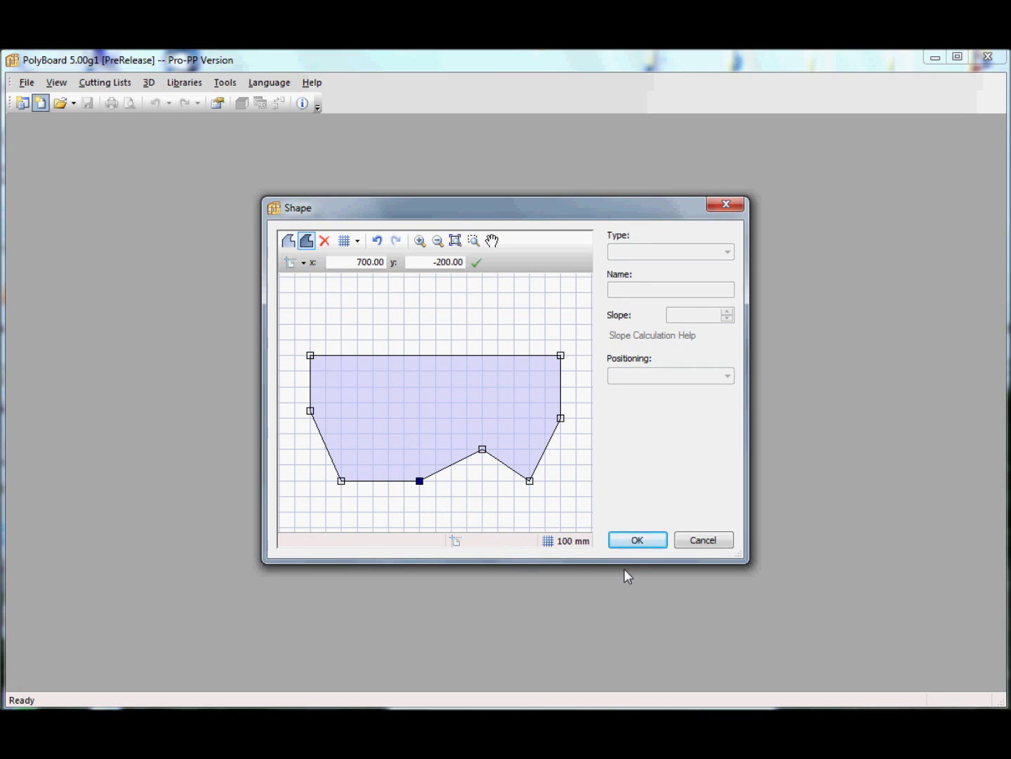
pyautogui.click(638, 540)
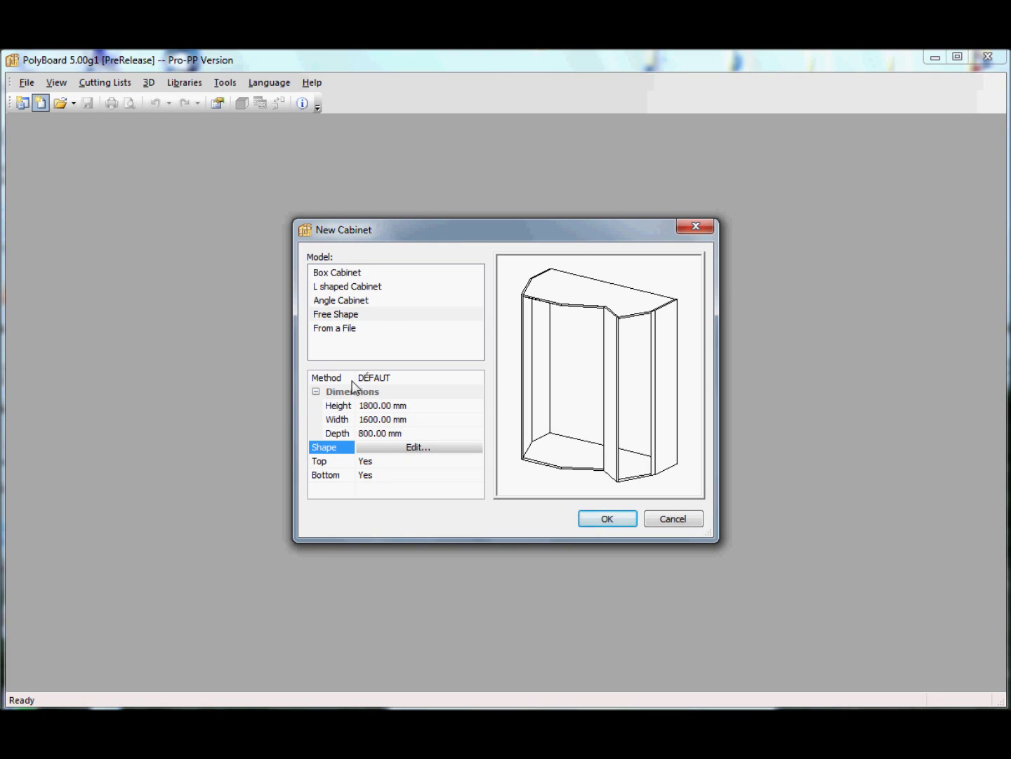
# Create the new cabinet from the Box Cabinet model with its default dimensions
pyautogui.click(337, 276)
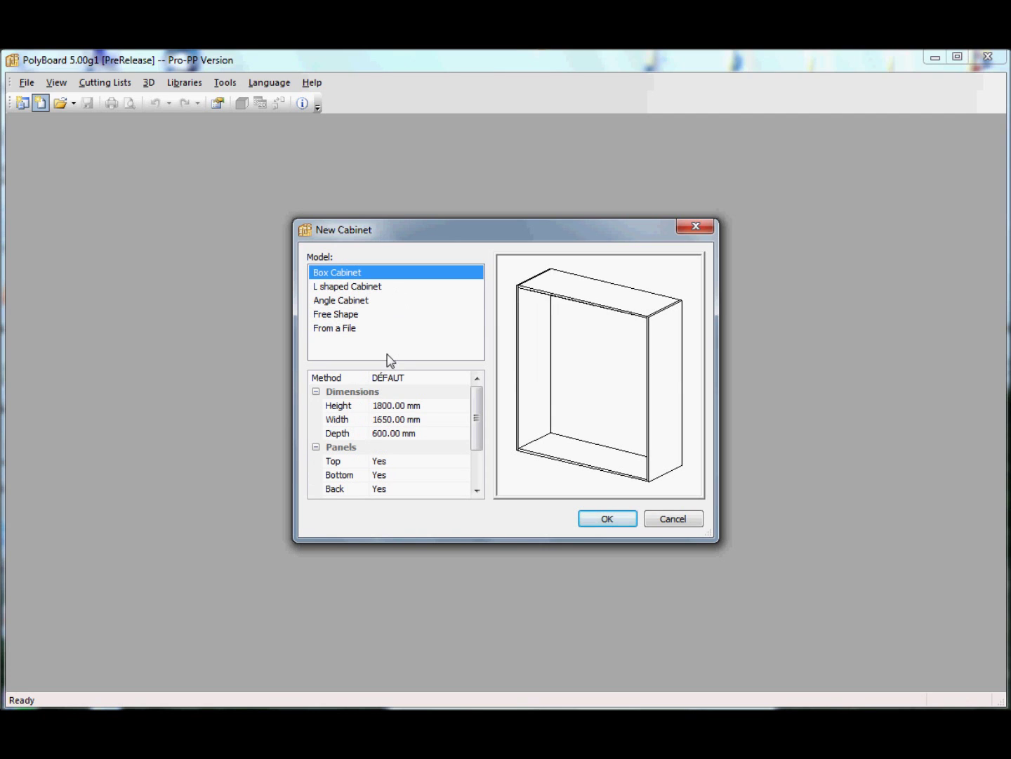
pyautogui.click(338, 289)
pyautogui.click(441, 418)
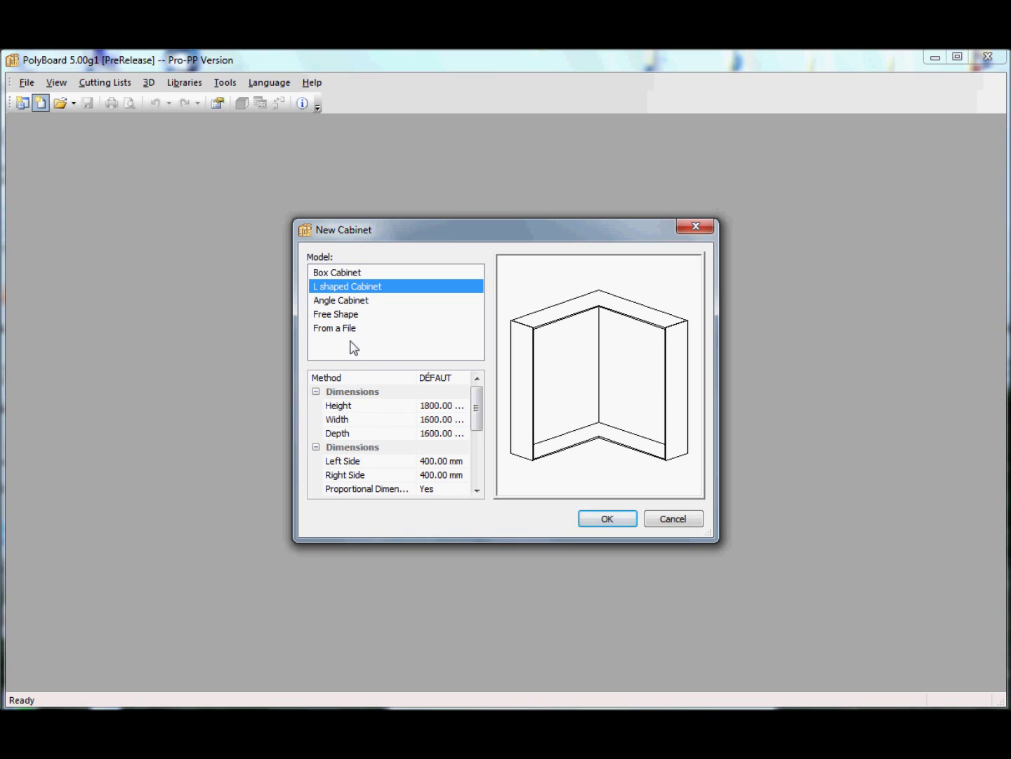
pyautogui.click(332, 274)
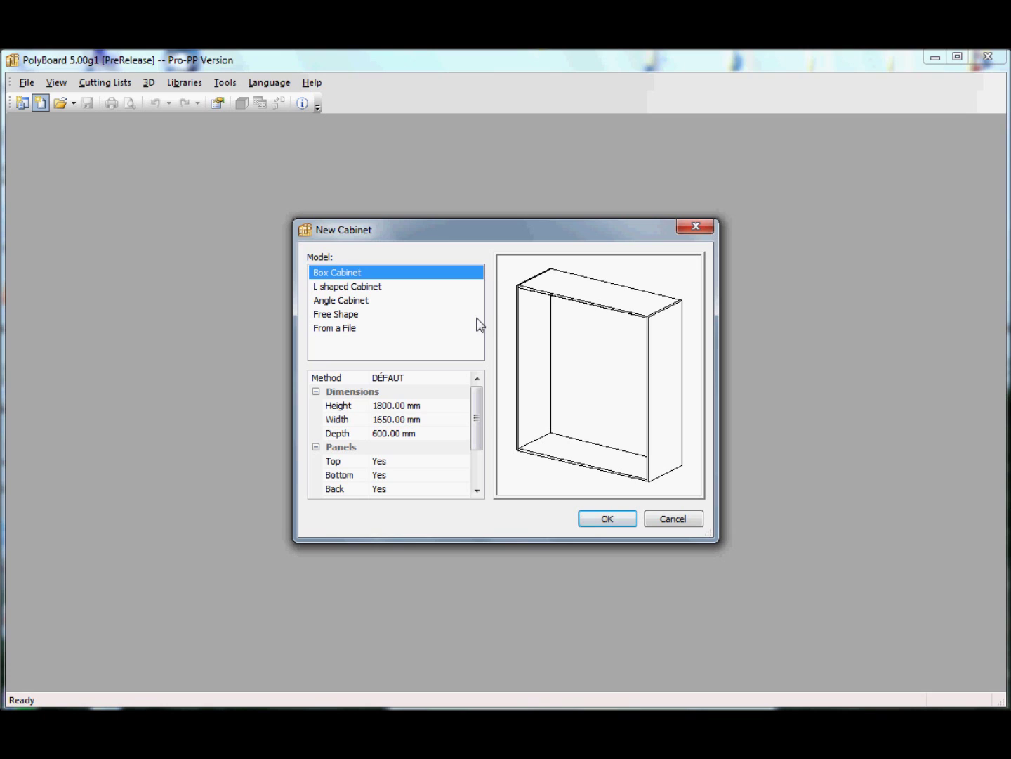
pyautogui.click(608, 519)
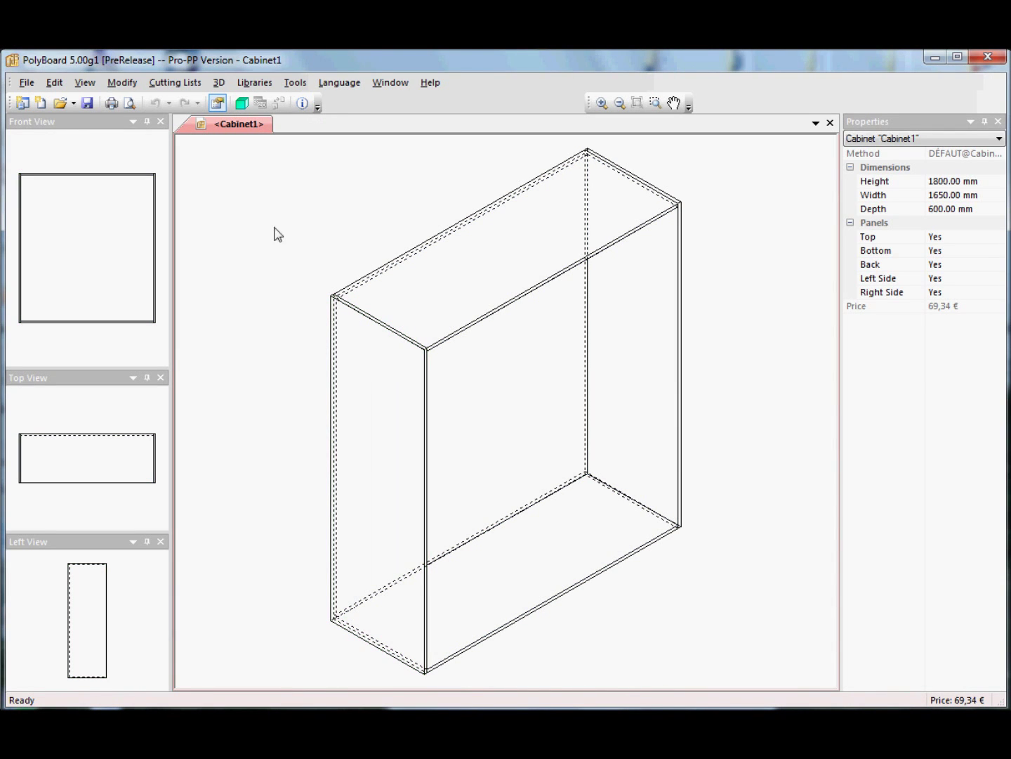
# View the box cabinet from an angle in 3D, and return to its drawing
pyautogui.click(242, 103)
pyautogui.moveTo(565, 404); pyautogui.dragTo(478, 481)
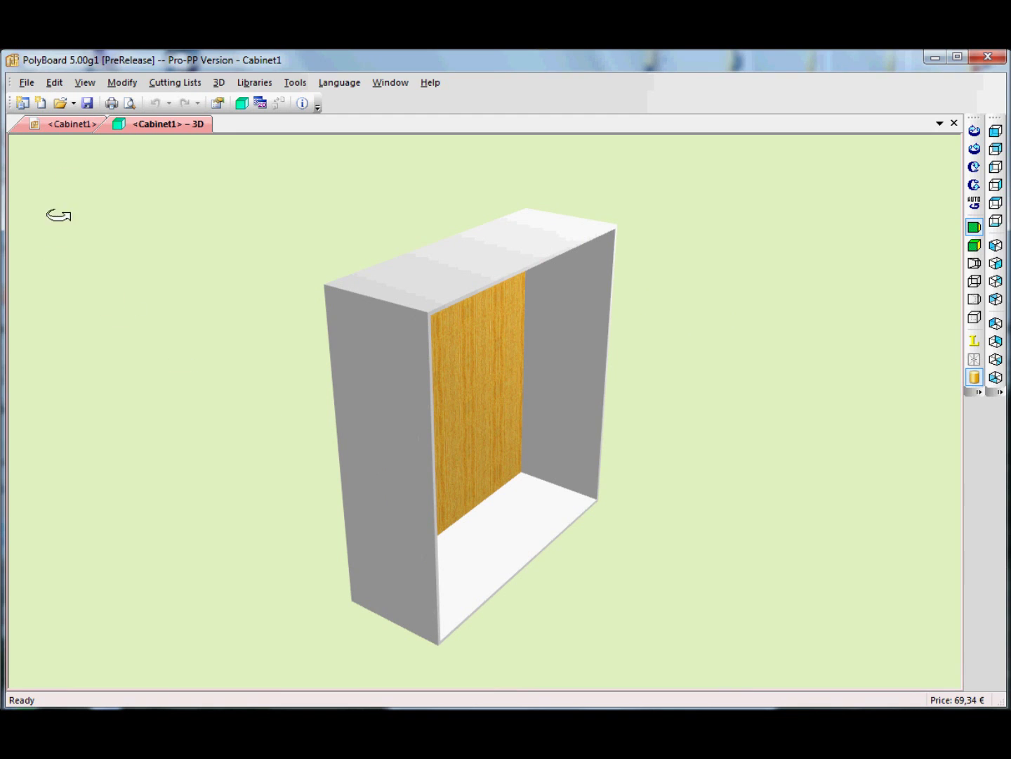
pyautogui.click(66, 128)
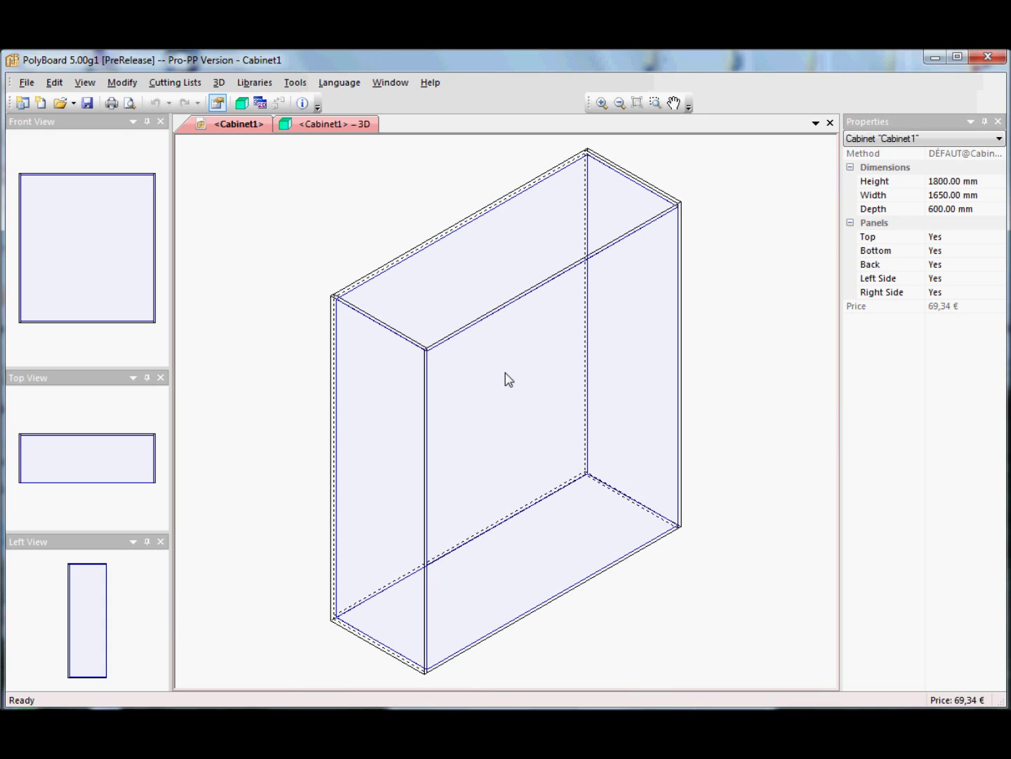
# Set the cabinet's height to 2200 mm and its width to 650 mm
pyautogui.click(987, 185)
pyautogui.click(978, 181)
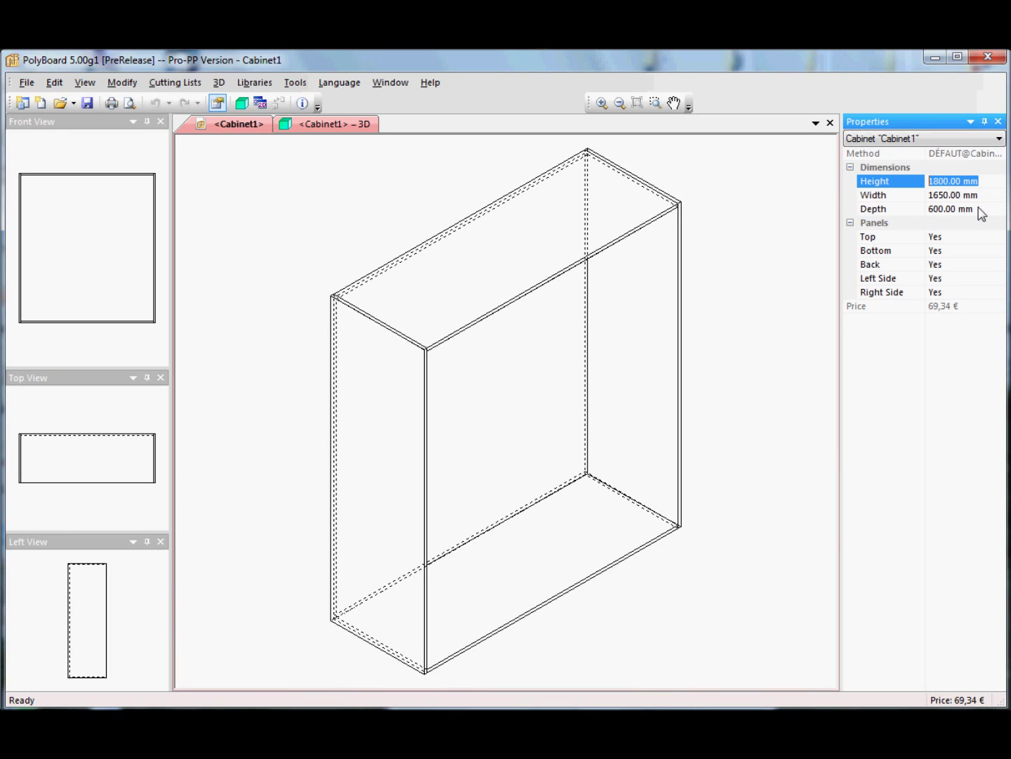
pyautogui.write('2200')
pyautogui.click(994, 200)
pyautogui.click(991, 196)
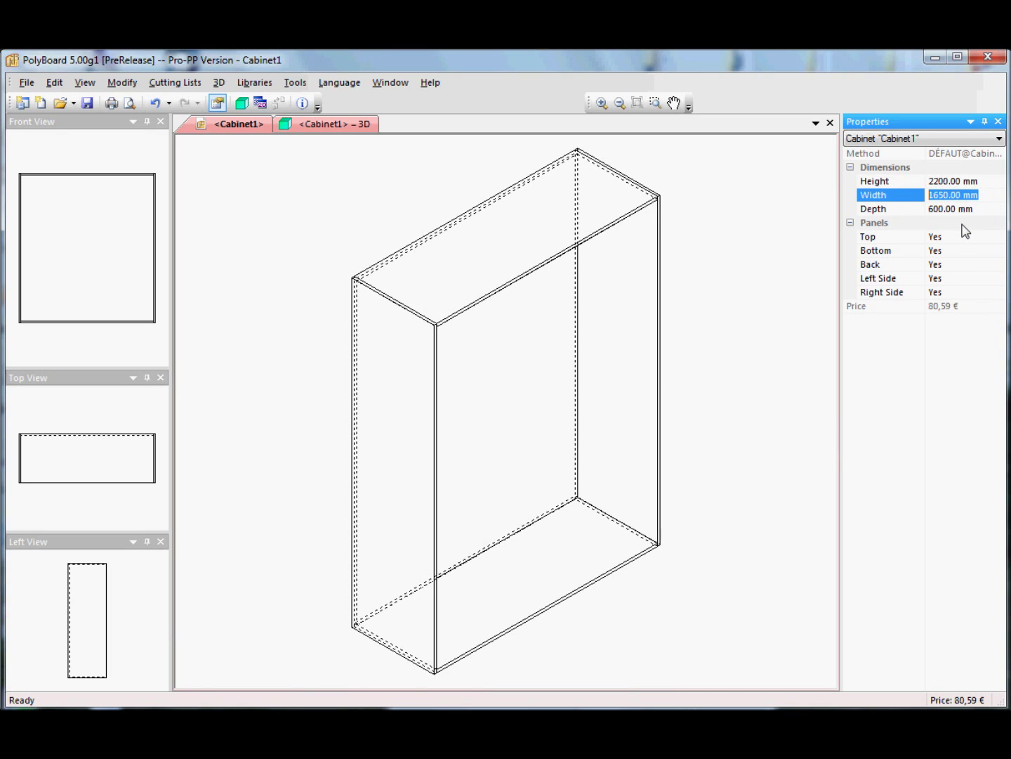
pyautogui.write('650')
pyautogui.press('Return')
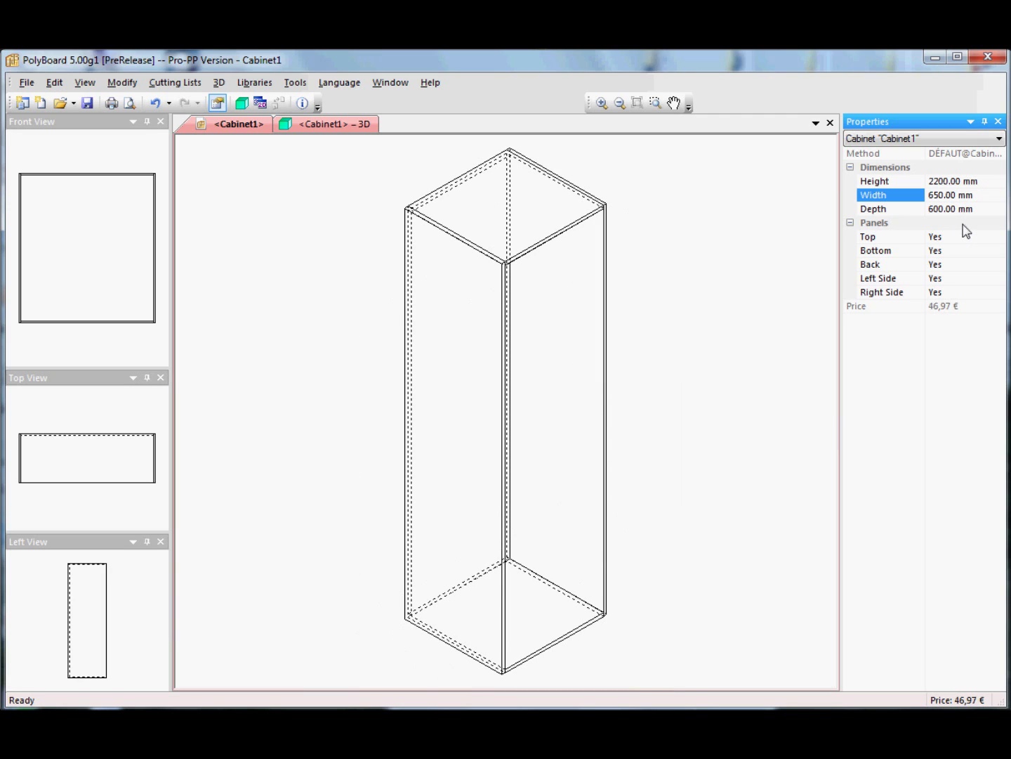
# Set the cabinet's width to 1600 mm
pyautogui.click(666, 455)
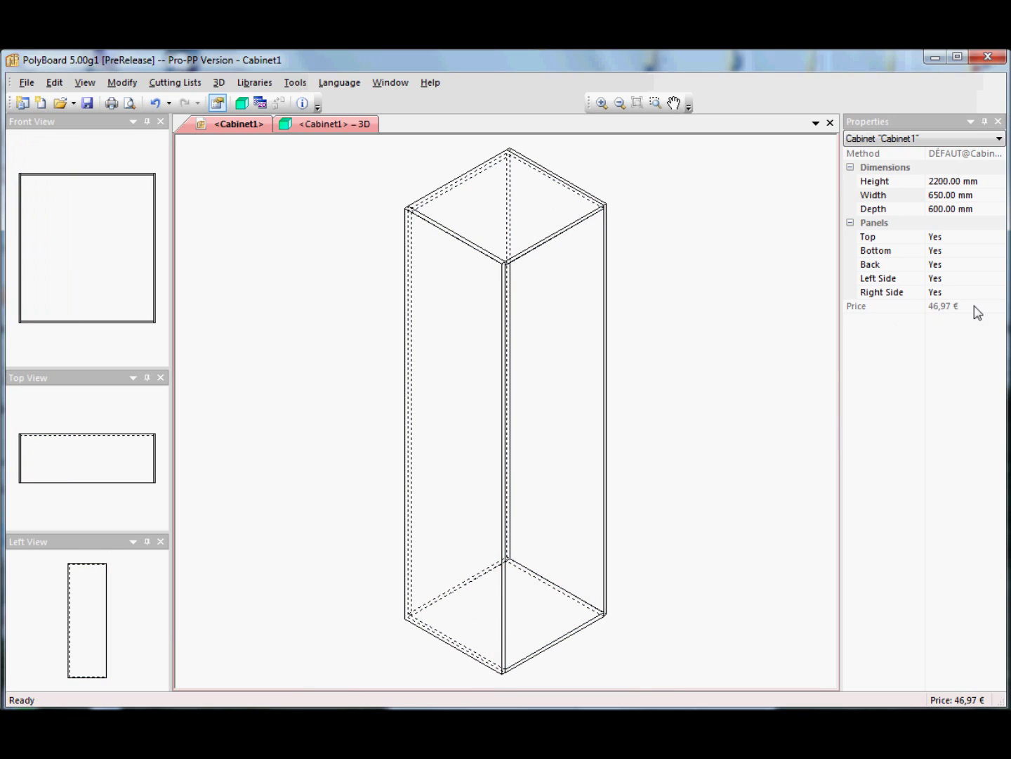
pyautogui.click(987, 194)
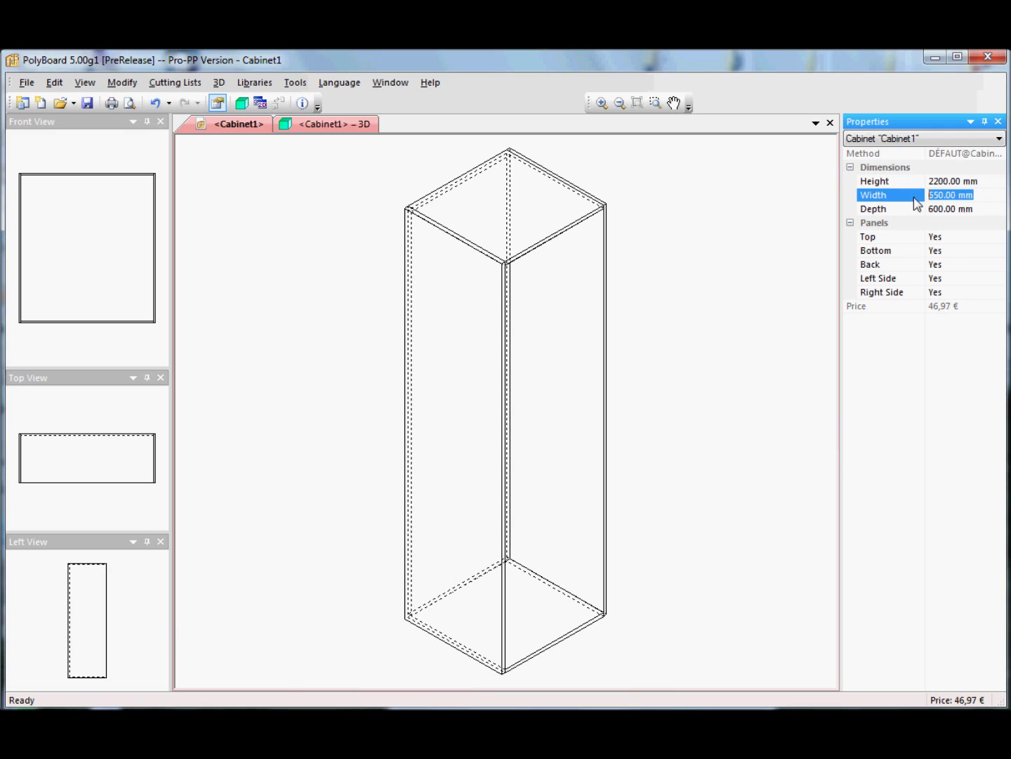
pyautogui.write('1600')
pyautogui.press('Return')
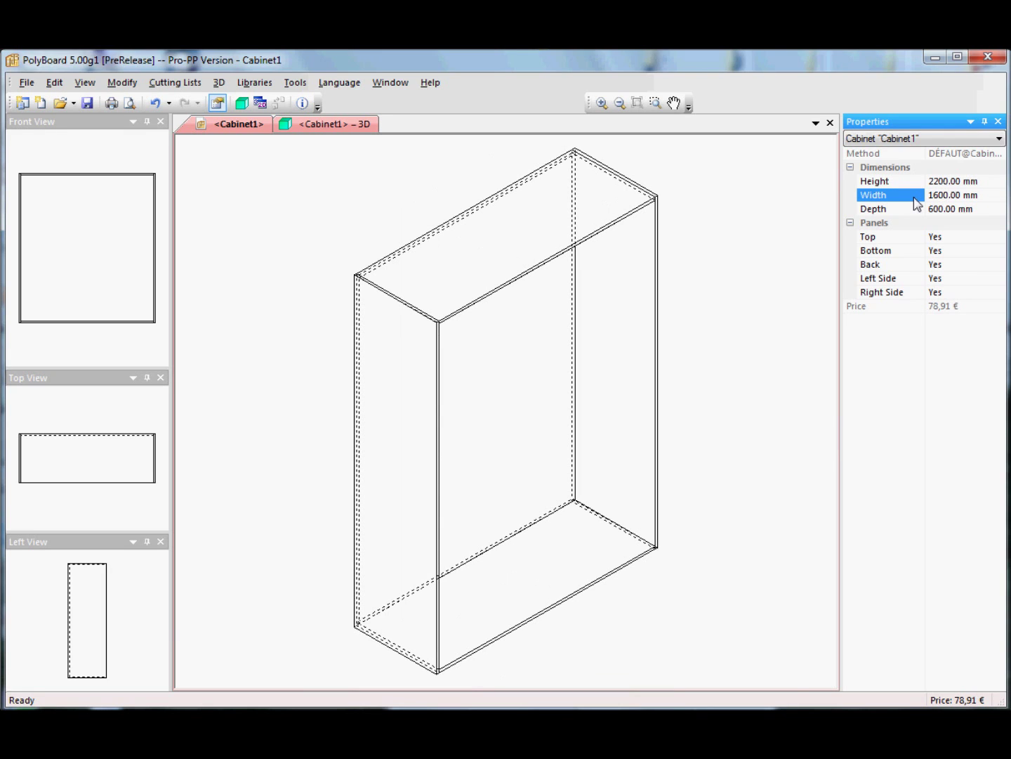
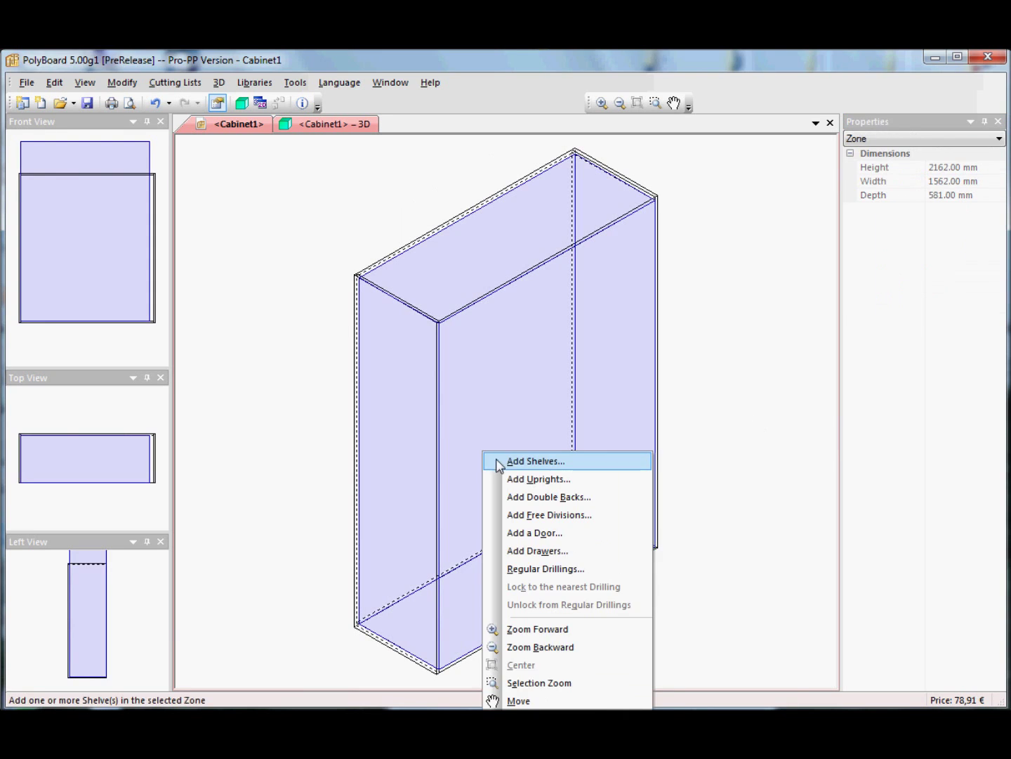
# Add one Vertical Division upright at the proportional 50 % position in the cabinet and check it in 3D
pyautogui.click(537, 479)
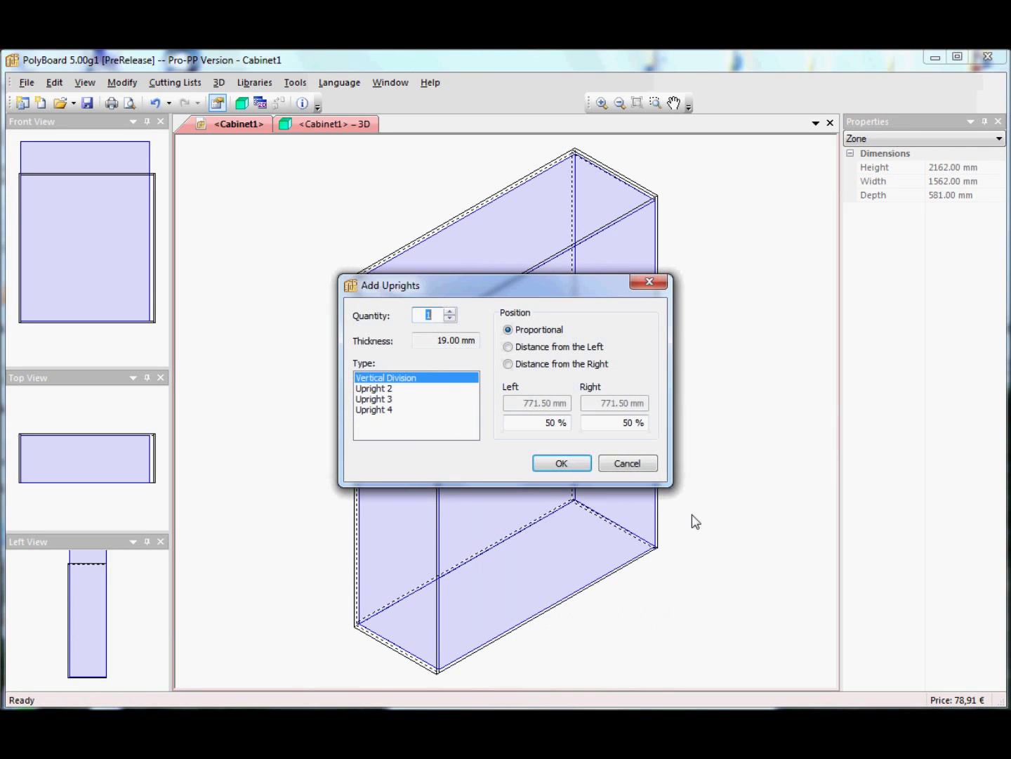
pyautogui.click(561, 464)
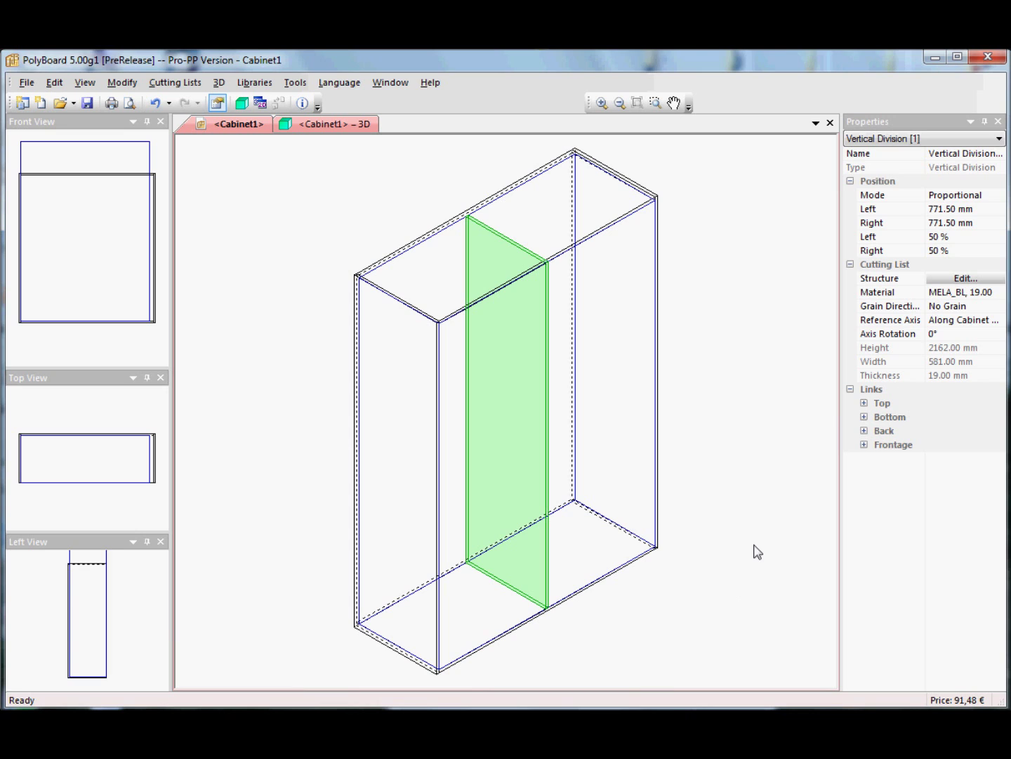
pyautogui.click(337, 126)
pyautogui.moveTo(542, 451); pyautogui.dragTo(454, 433)
pyautogui.click(78, 126)
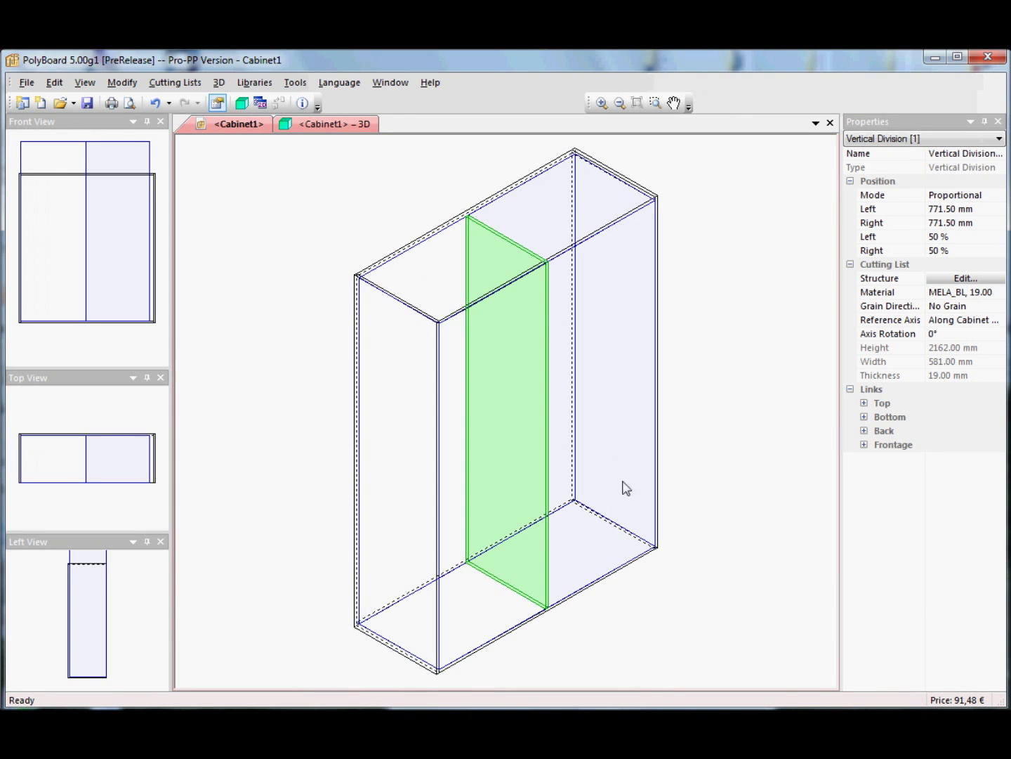
# Add four equidistant fixed shelves to the cabinet's right compartment
pyautogui.rightClick(616, 433)
pyautogui.click(643, 445)
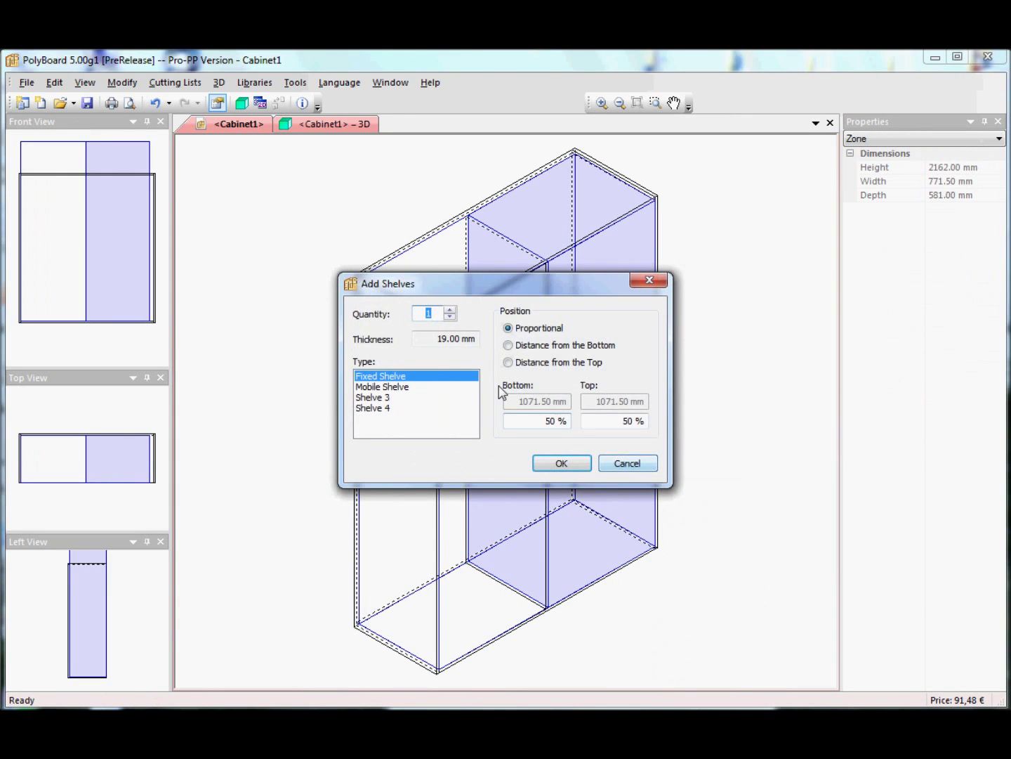
pyautogui.click(451, 309)
pyautogui.click(451, 309)
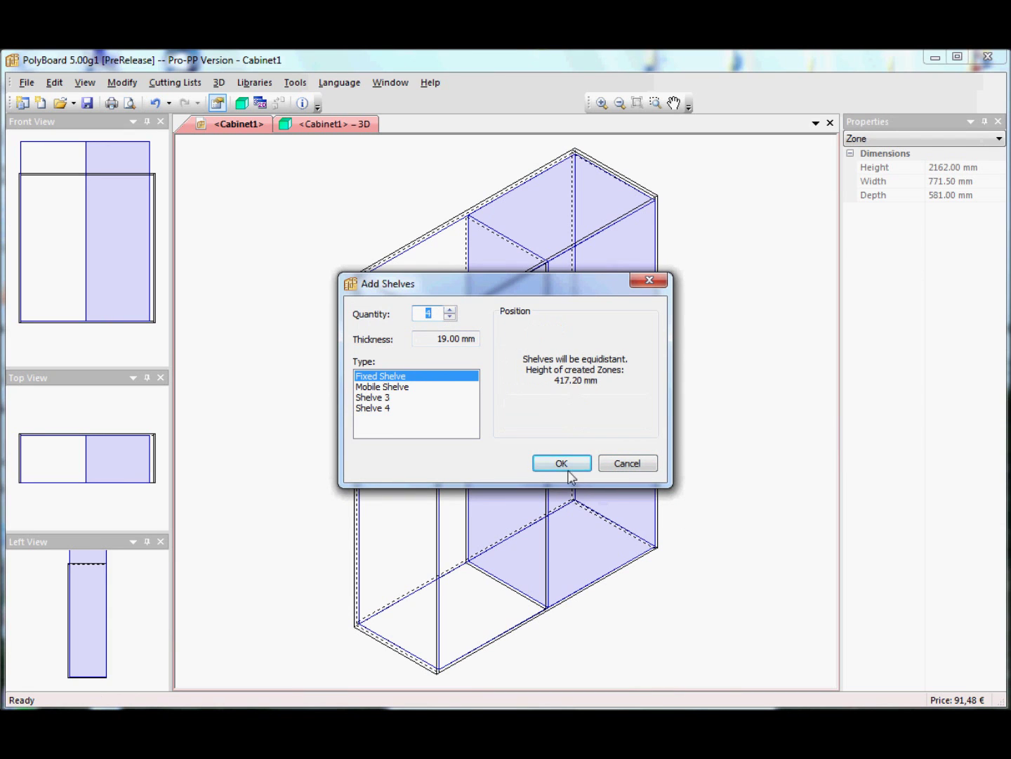
pyautogui.click(562, 462)
# Add six equidistant fixed shelves to the cabinet's left compartment
pyautogui.click(453, 461)
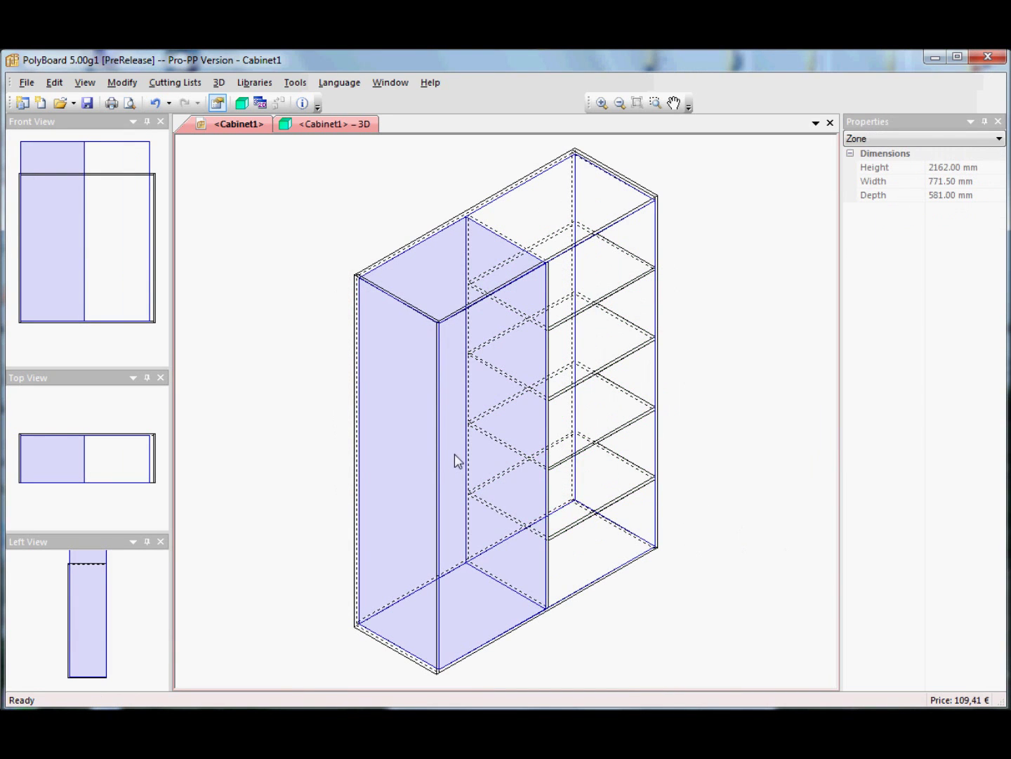
pyautogui.rightClick(455, 456)
pyautogui.click(475, 464)
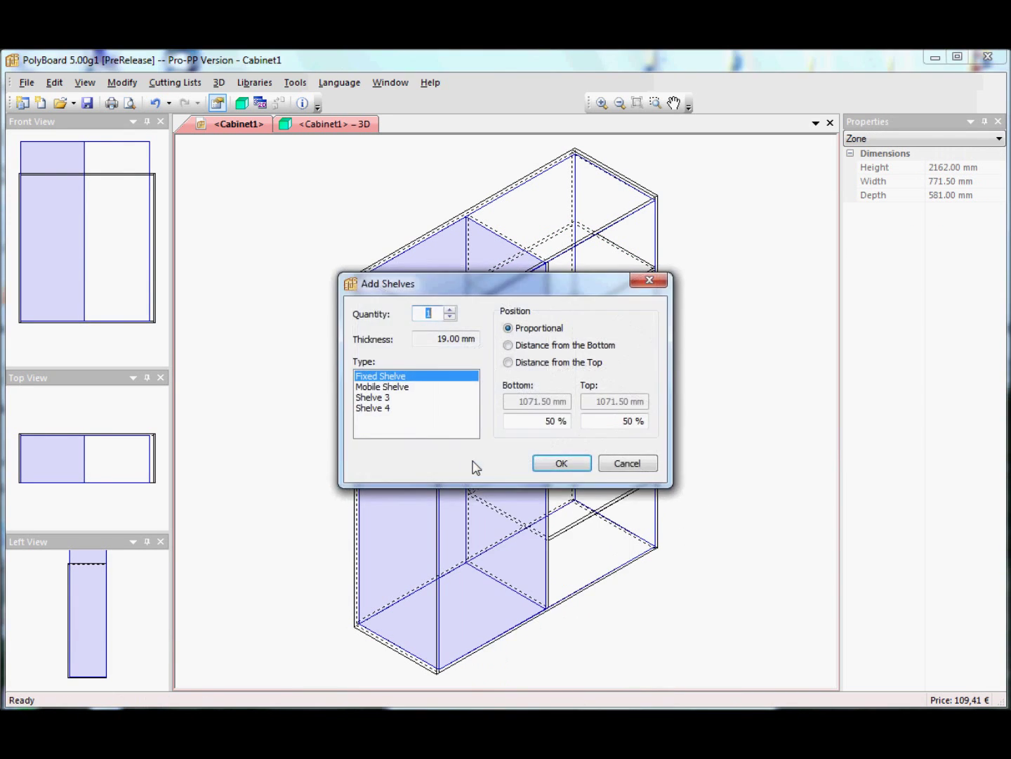
pyautogui.click(450, 310)
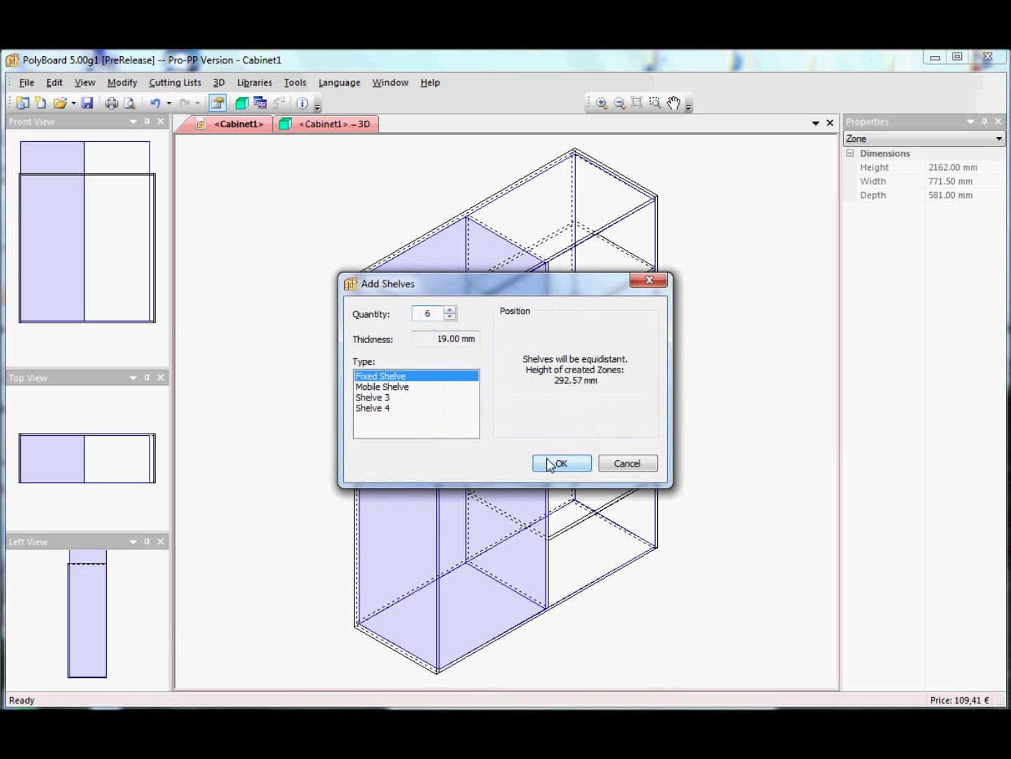
pyautogui.click(559, 461)
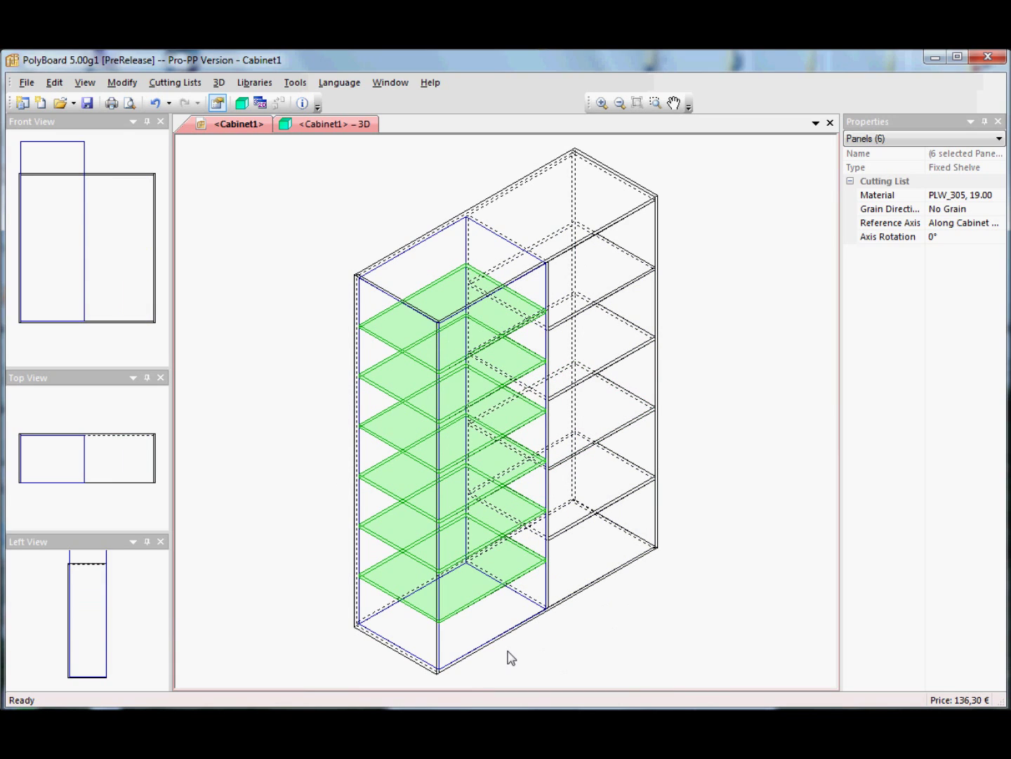
# Delete the lowest fixed shelf in the right compartment and distribute the freed volume
pyautogui.click(589, 520)
pyautogui.rightClick(591, 521)
pyautogui.click(618, 543)
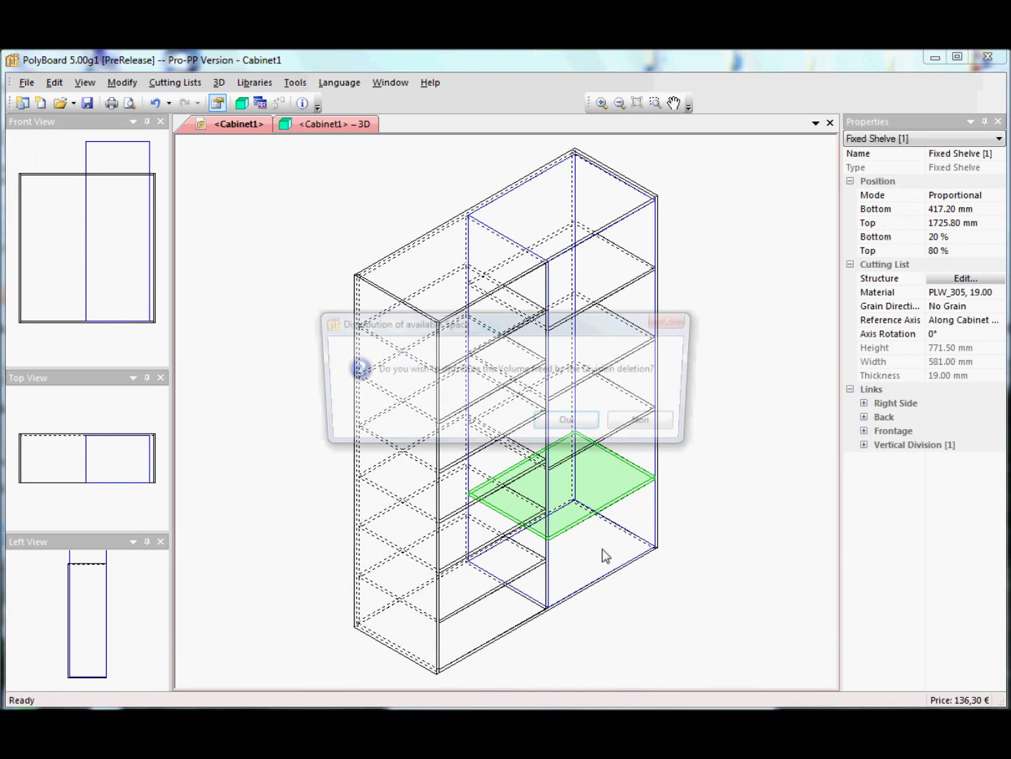
pyautogui.click(592, 424)
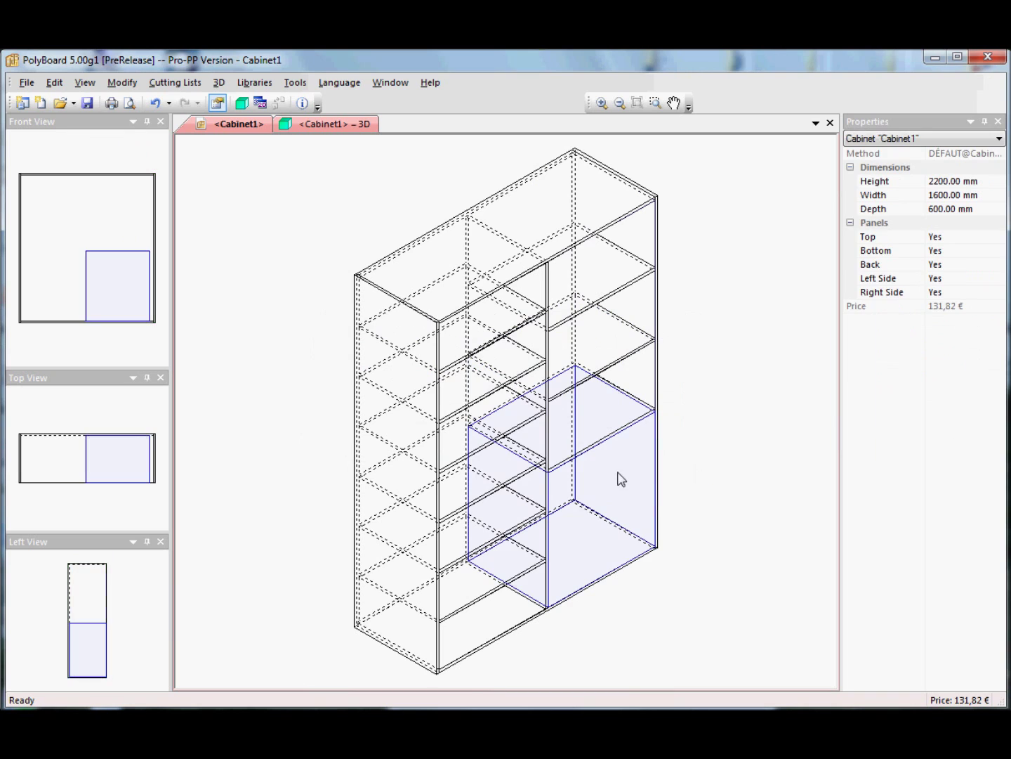
# Add three Applied Global Drawer 1 drawers to the right compartment's lowest zone, with counter-frontage, drawer sides, back and bottom included
pyautogui.rightClick(619, 473)
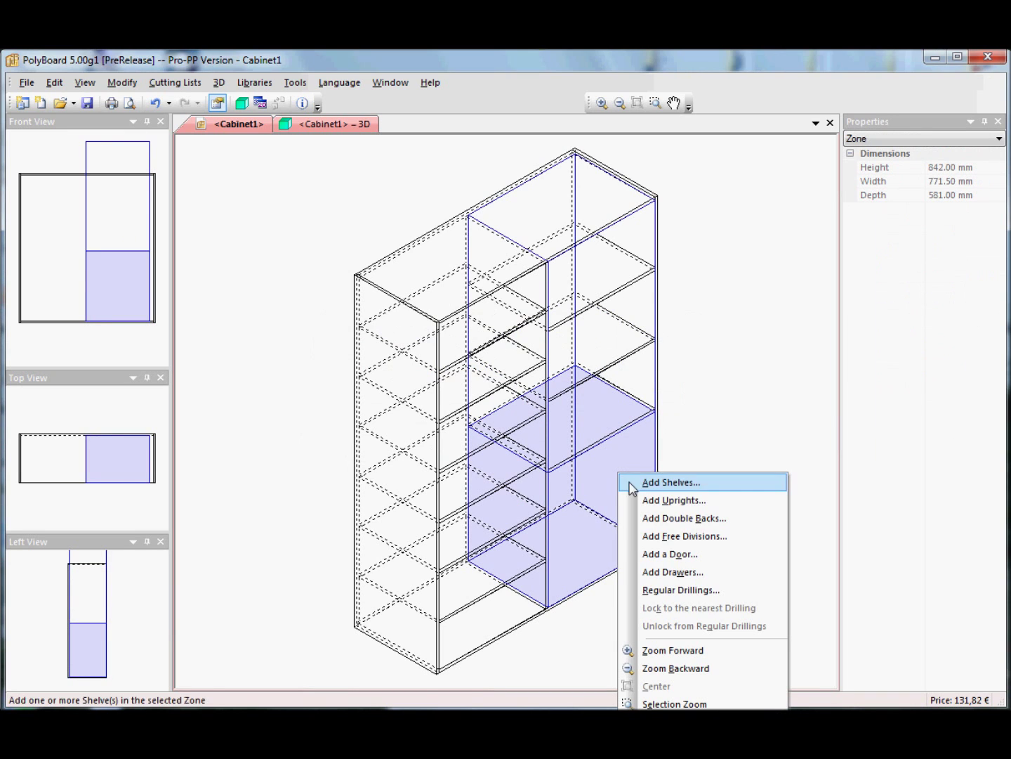
pyautogui.click(673, 573)
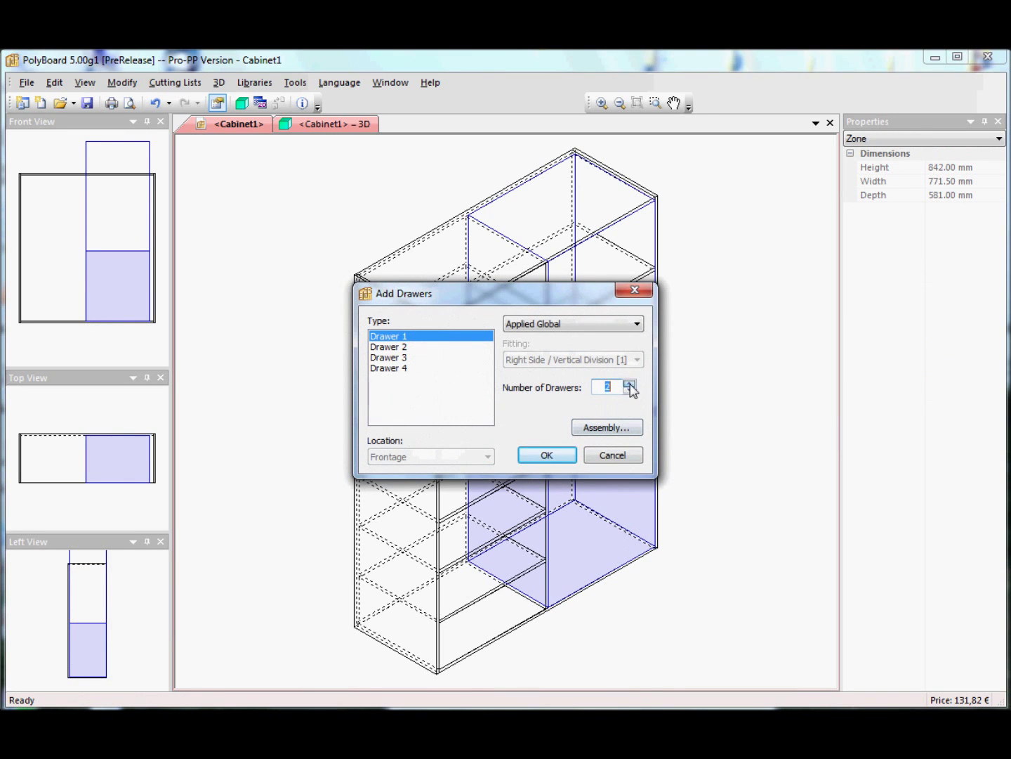
pyautogui.click(620, 432)
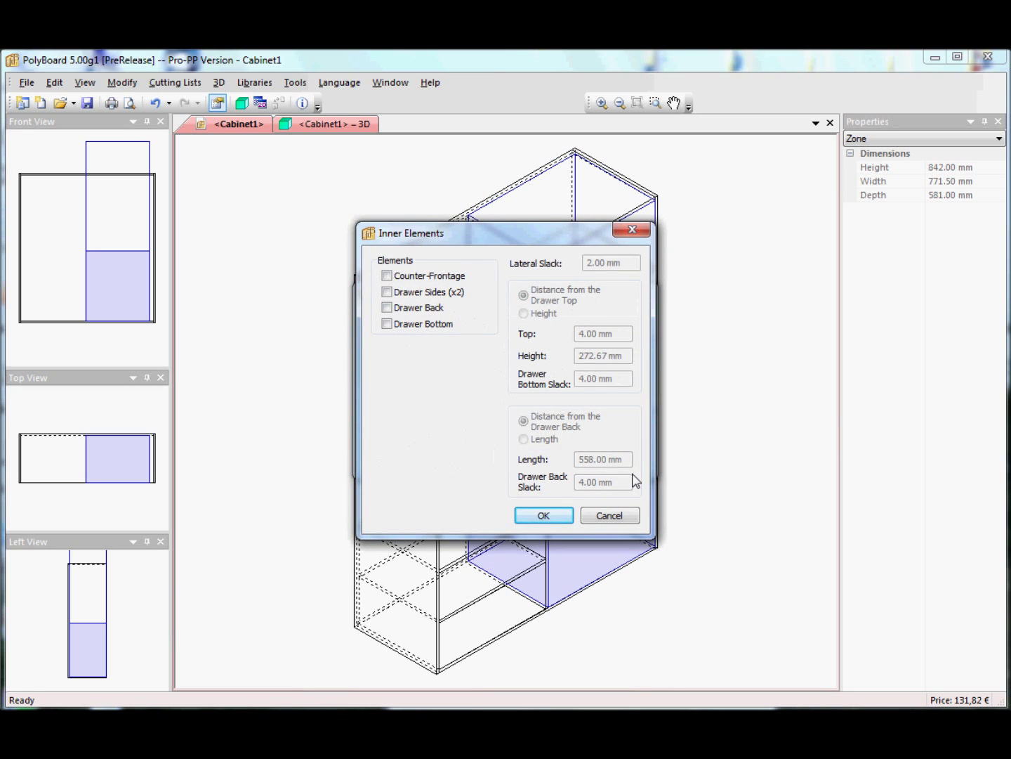
pyautogui.click(387, 277)
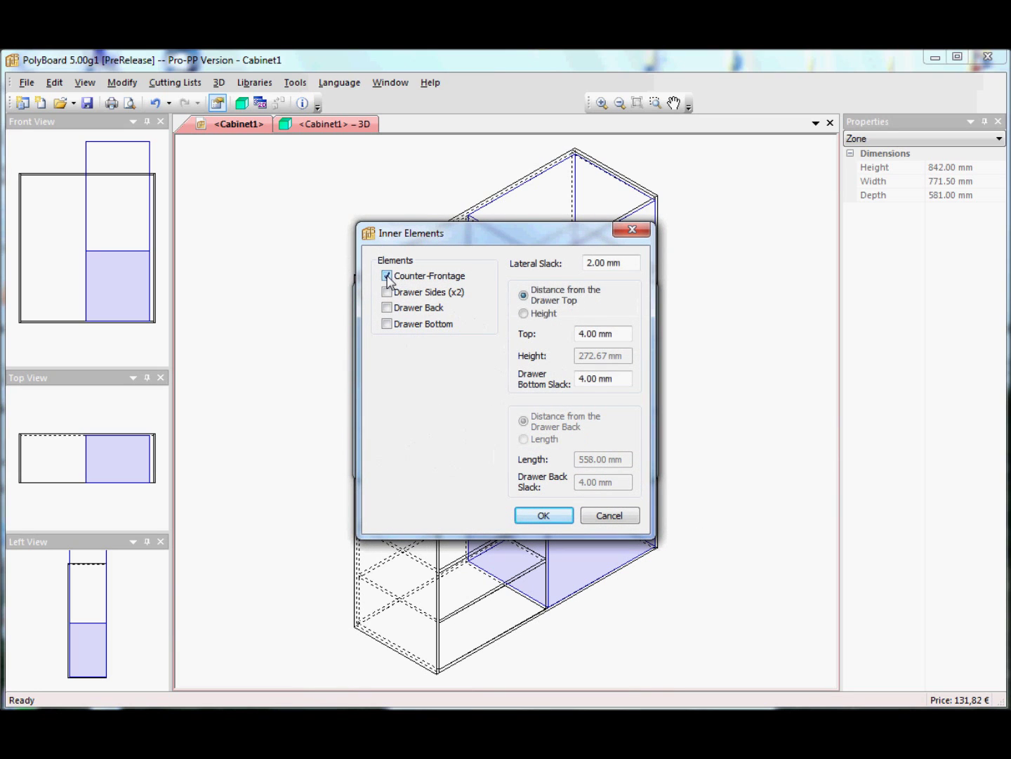
pyautogui.click(387, 292)
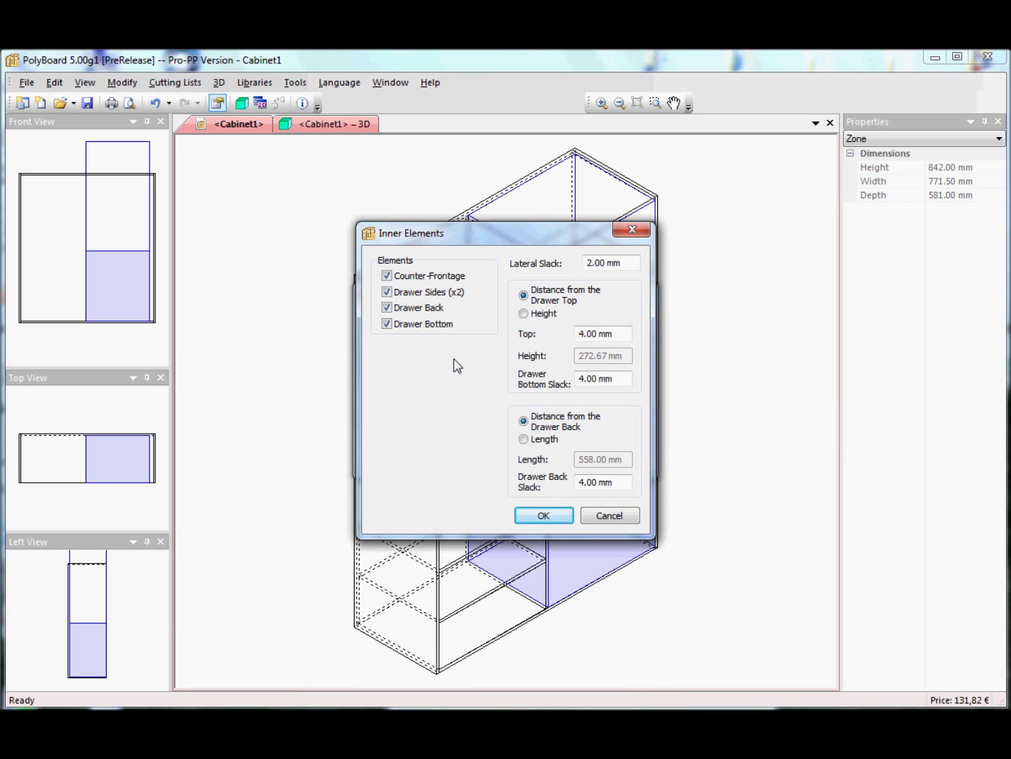
pyautogui.click(558, 518)
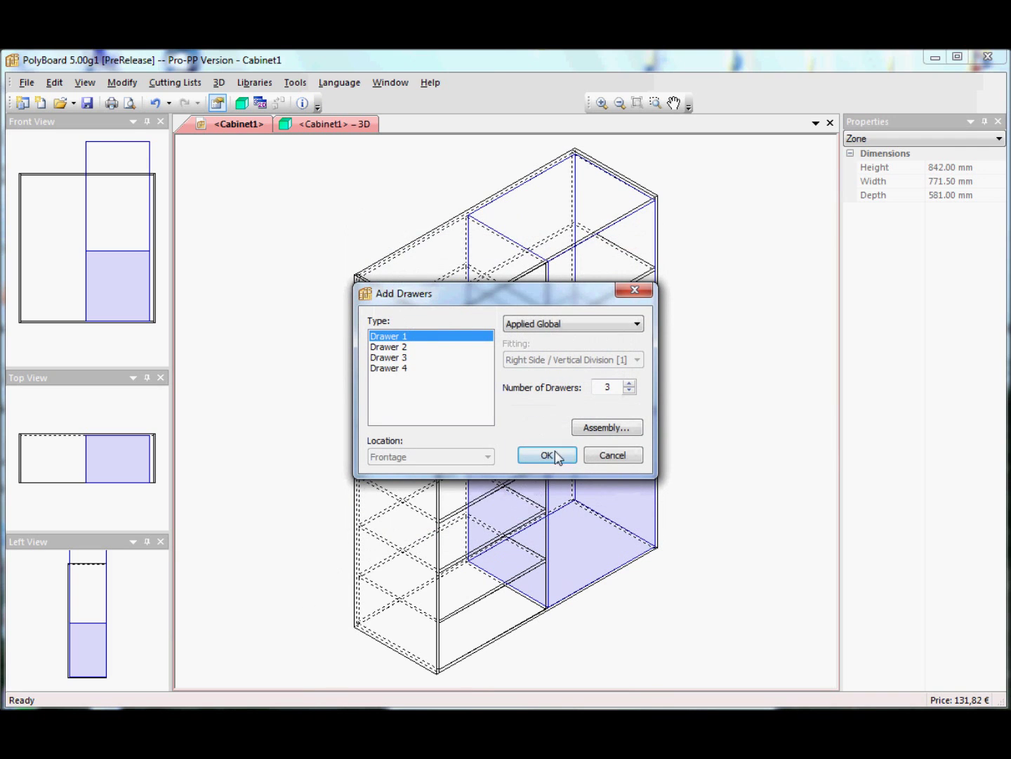
pyautogui.click(547, 455)
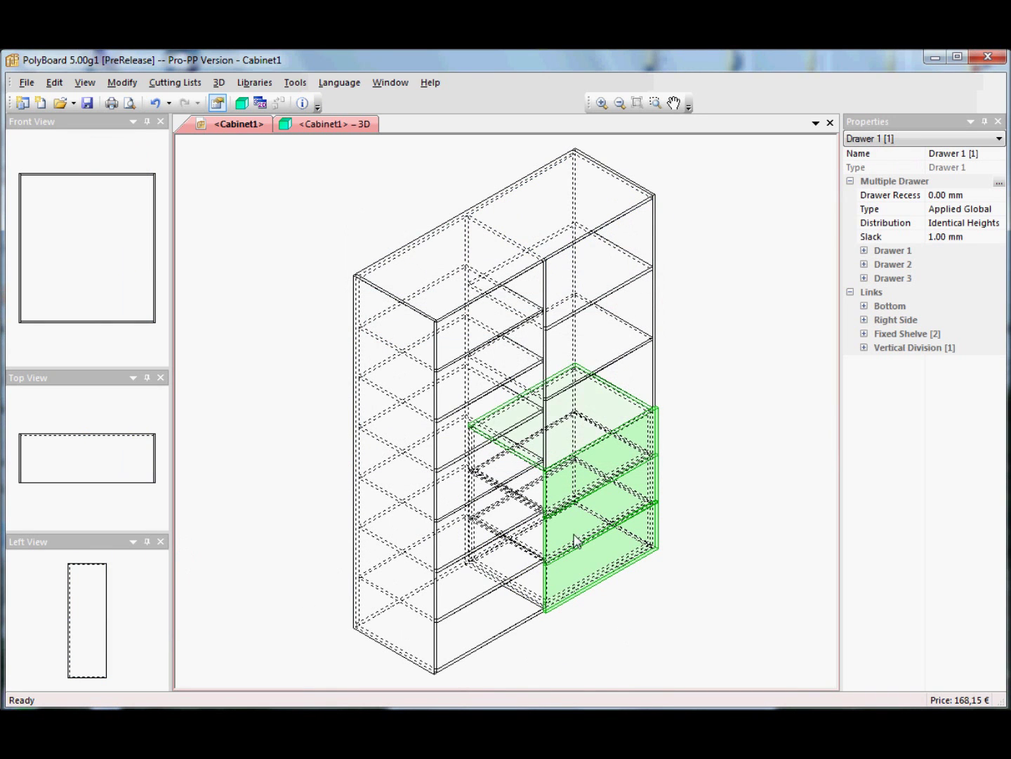
# Examine the new drawers in the 3D view with their fronts shown open
pyautogui.click(347, 124)
pyautogui.moveTo(519, 501)
pyautogui.mouseDown()
pyautogui.moveTo(564, 478)
pyautogui.moveTo(537, 467)
pyautogui.moveTo(521, 500)
pyautogui.mouseUp()
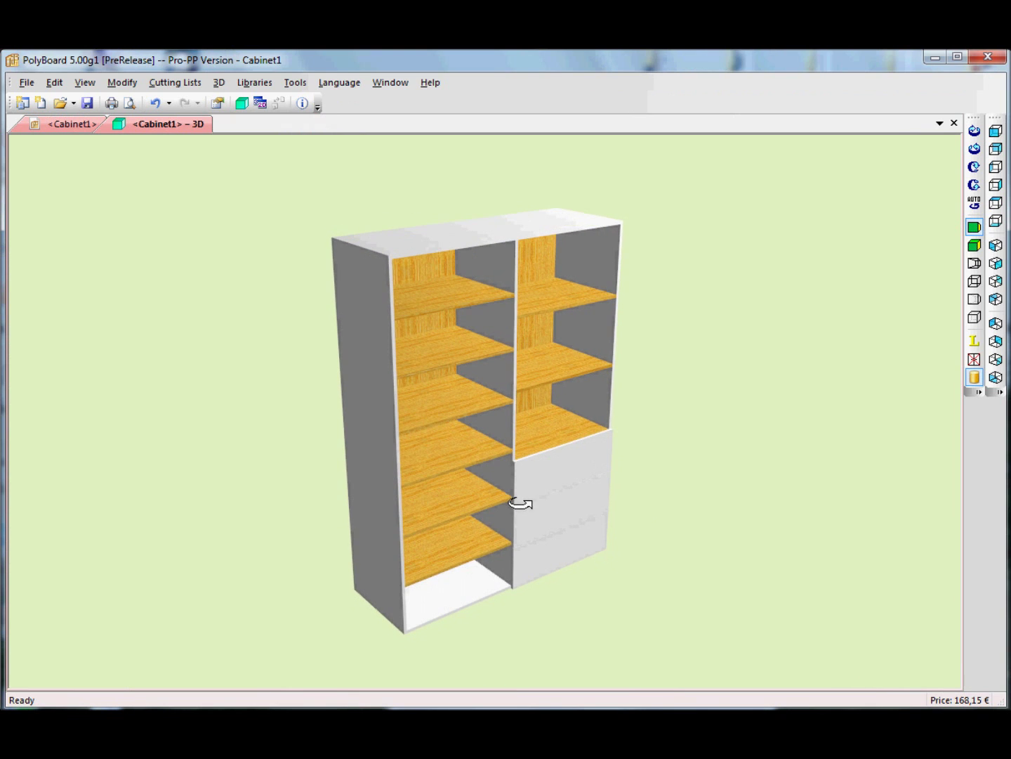
pyautogui.click(974, 359)
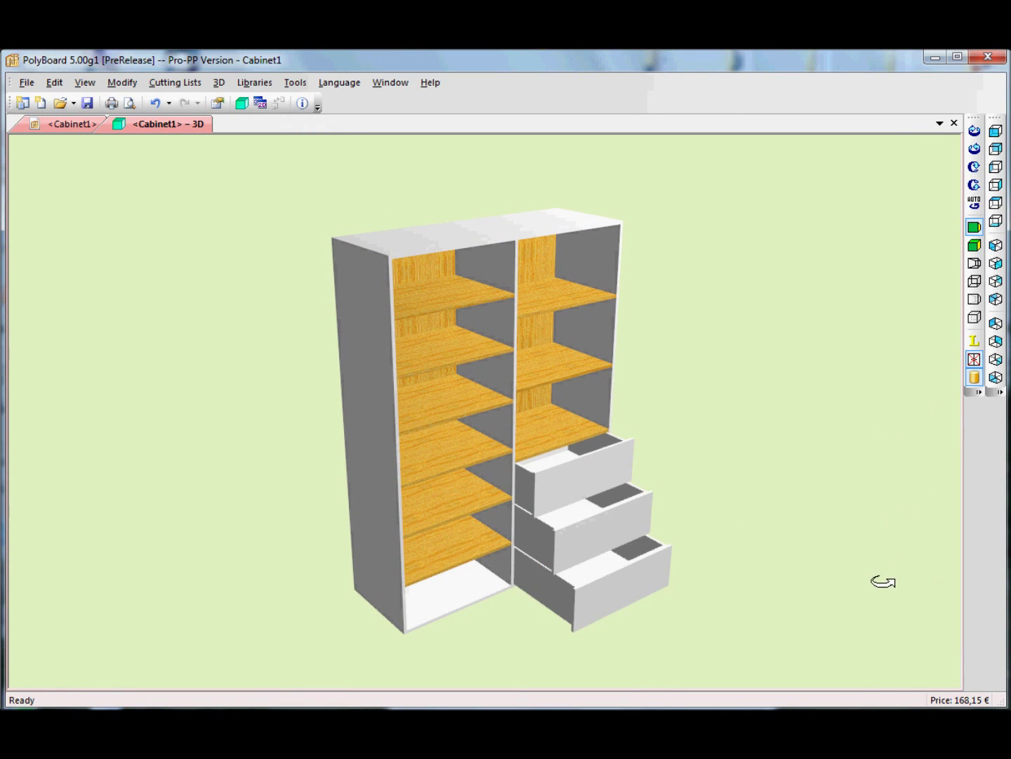
pyautogui.moveTo(644, 591); pyautogui.dragTo(588, 528)
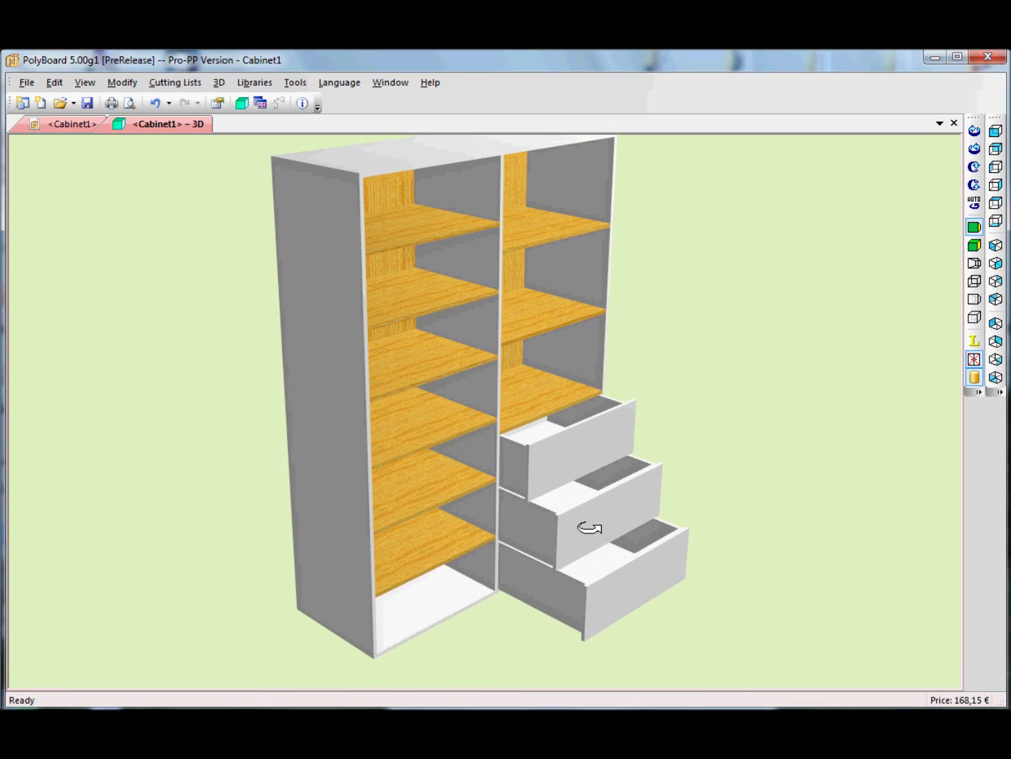
pyautogui.moveTo(688, 509); pyautogui.dragTo(628, 481)
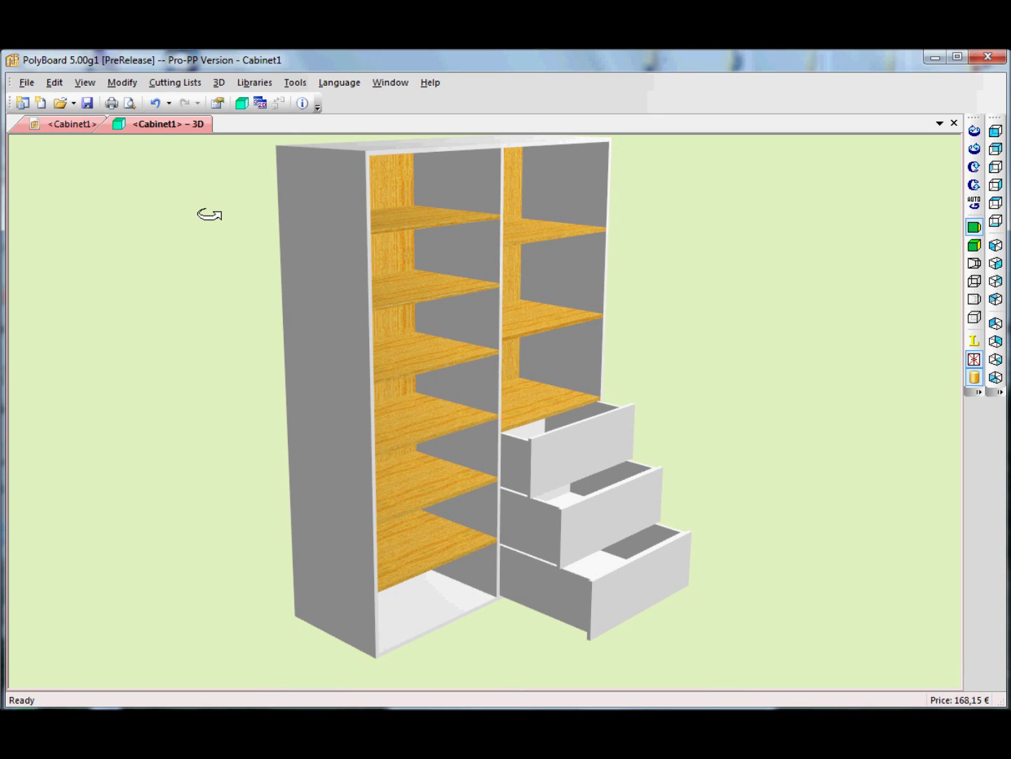
# Delete the third fixed shelf from the top in the cabinet's left compartment
pyautogui.click(70, 124)
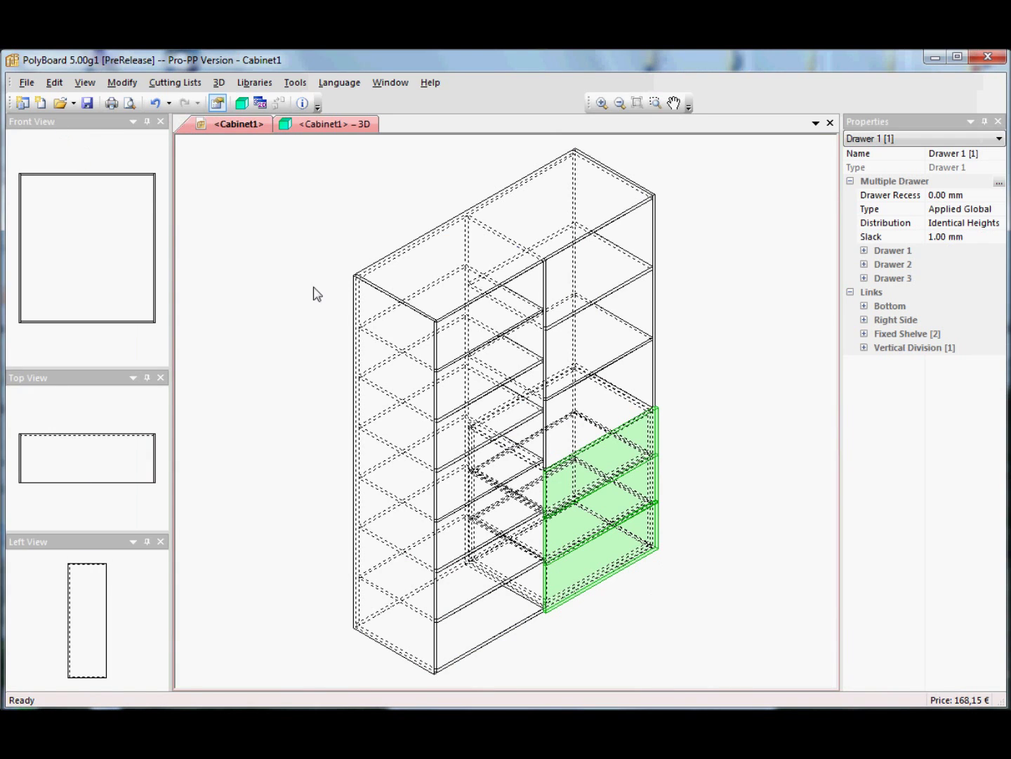
pyautogui.click(462, 458)
pyautogui.rightClick(464, 455)
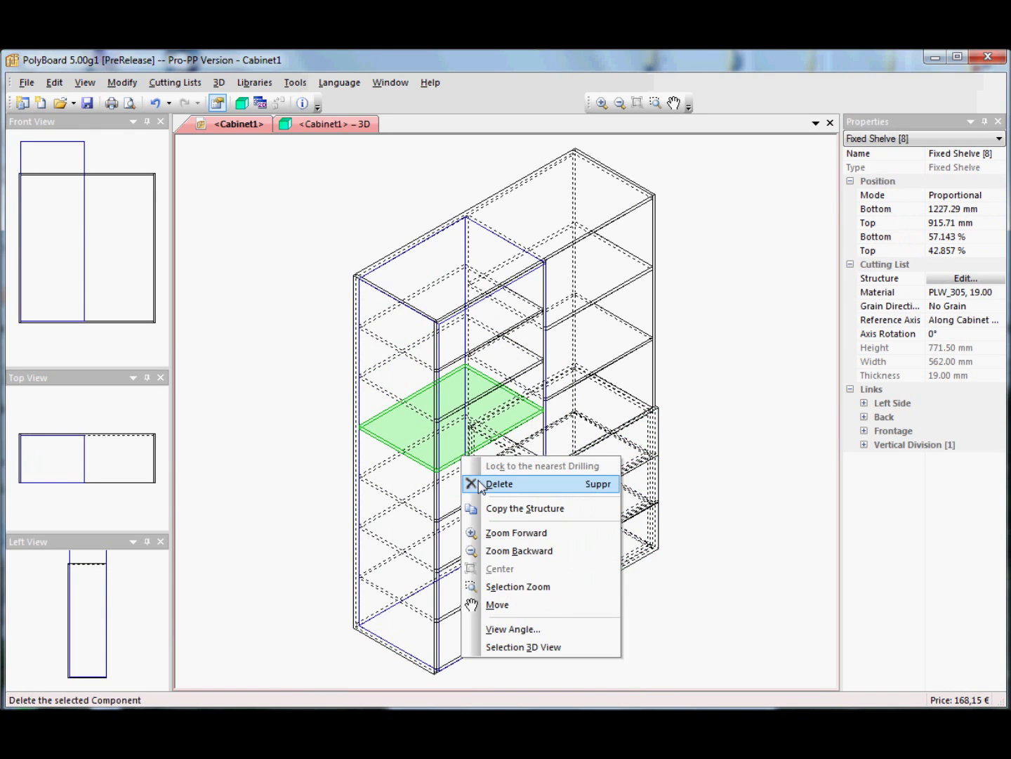
pyautogui.click(479, 482)
pyautogui.click(573, 425)
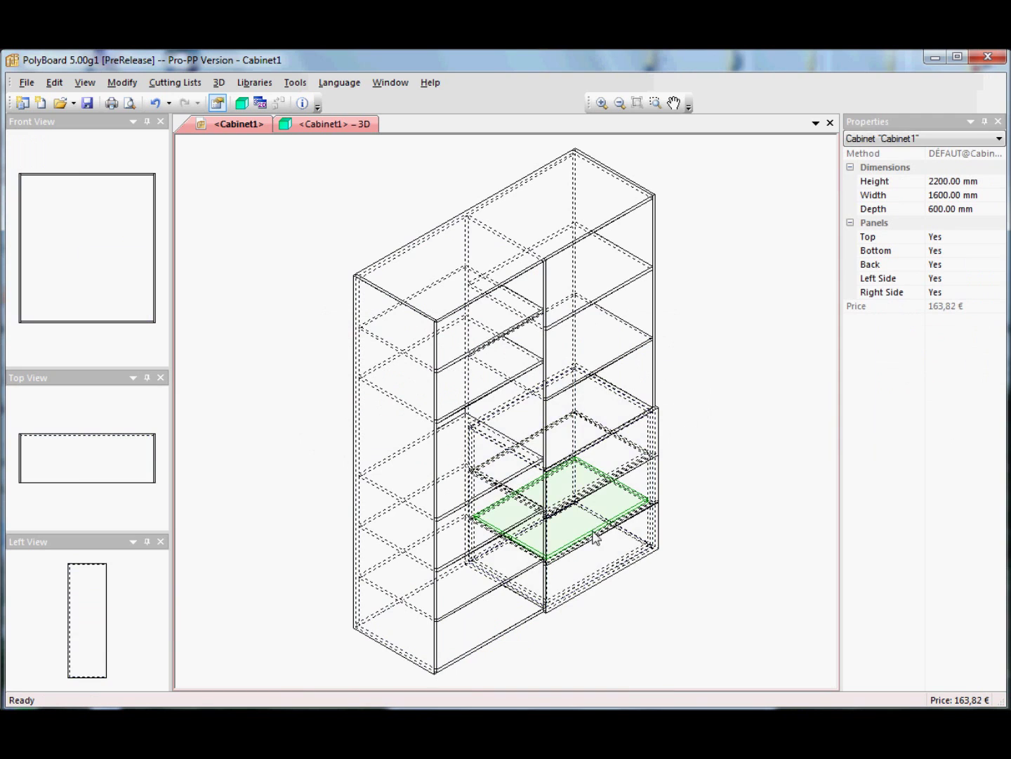
# Add an Applied Global Double Door to the left compartment's enlarged zone, fitted to Left Side / Vertical Division [1]
pyautogui.click(463, 470)
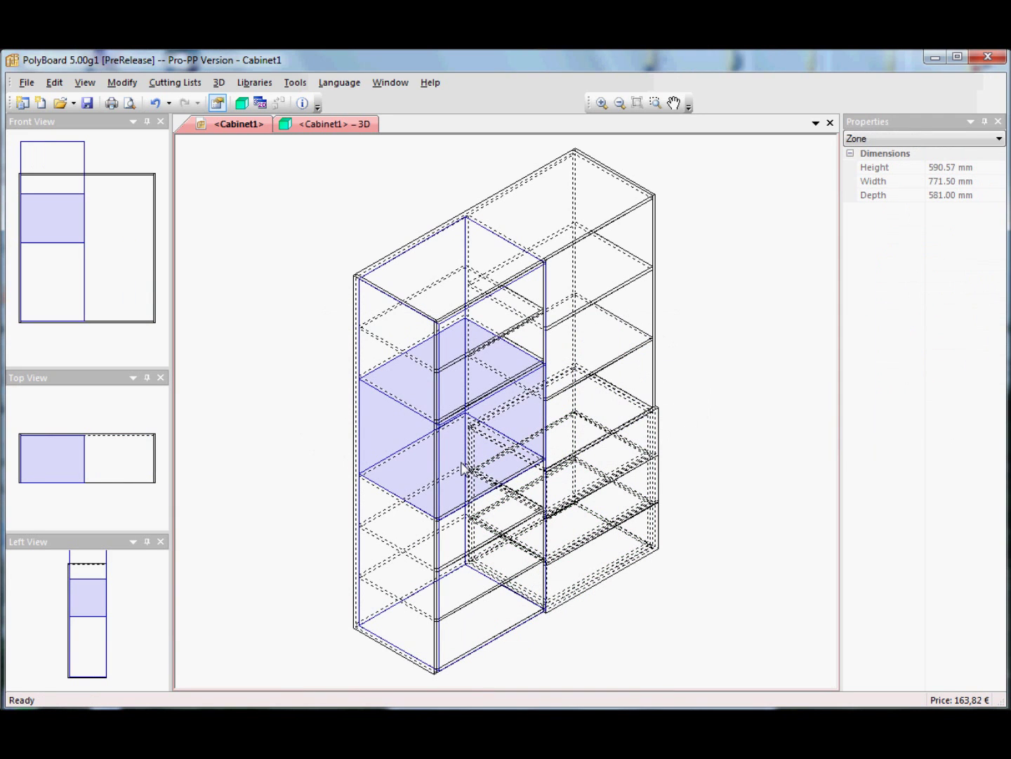
pyautogui.rightClick(462, 465)
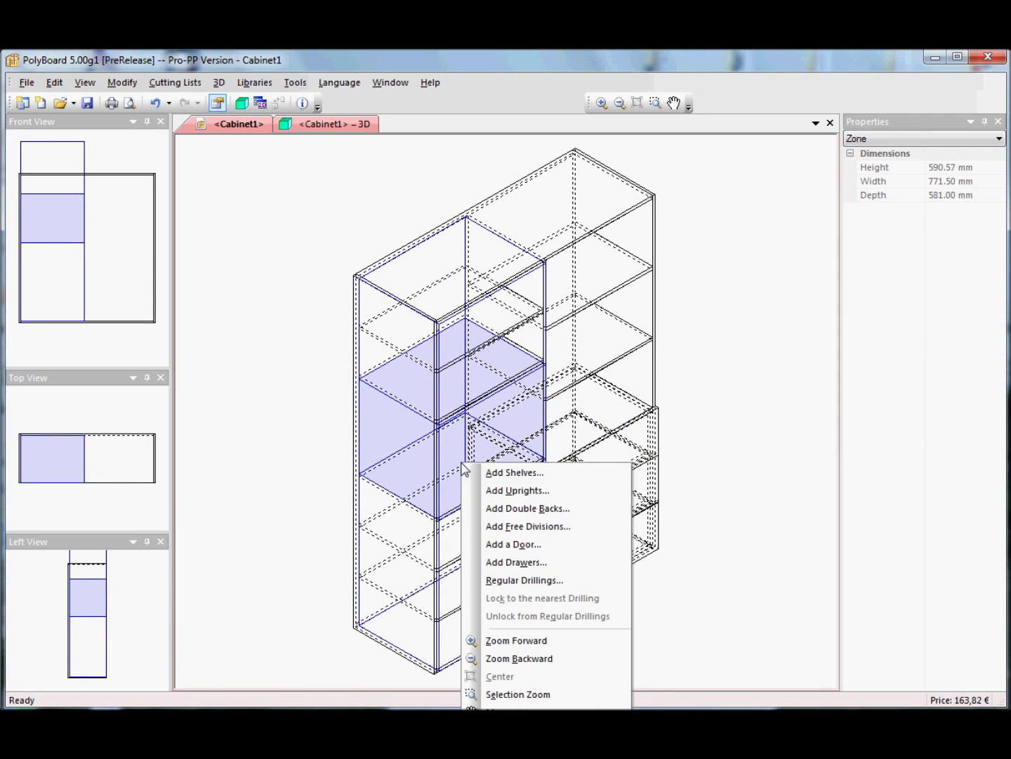
pyautogui.click(537, 547)
pyautogui.click(401, 348)
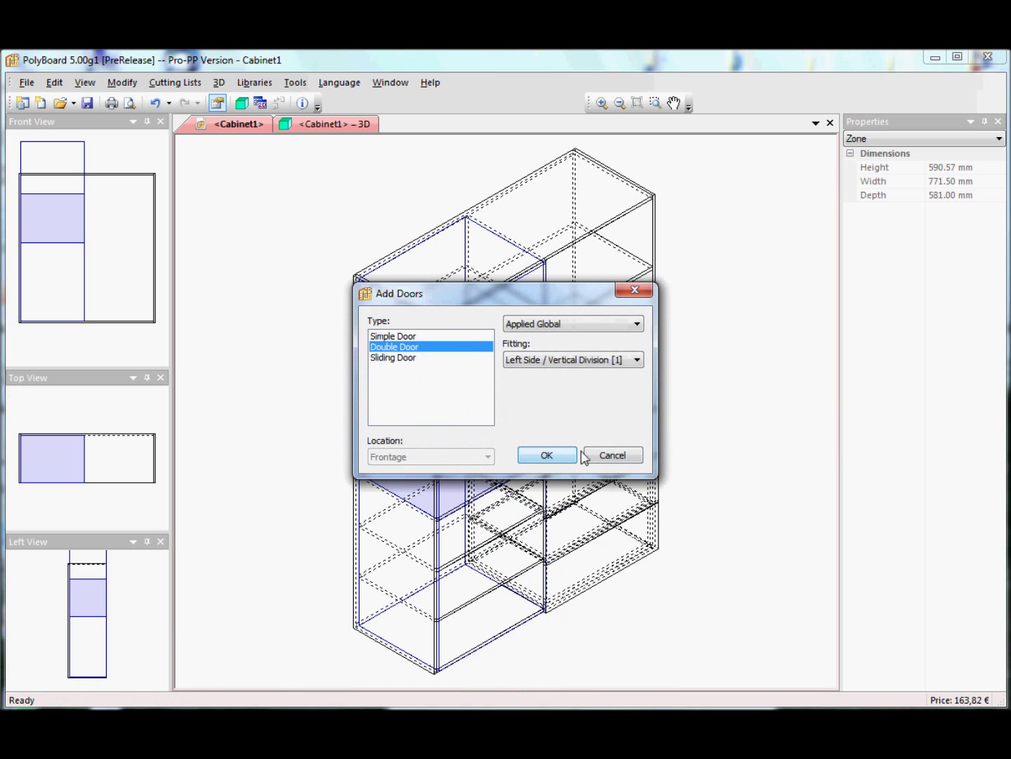
pyautogui.click(547, 455)
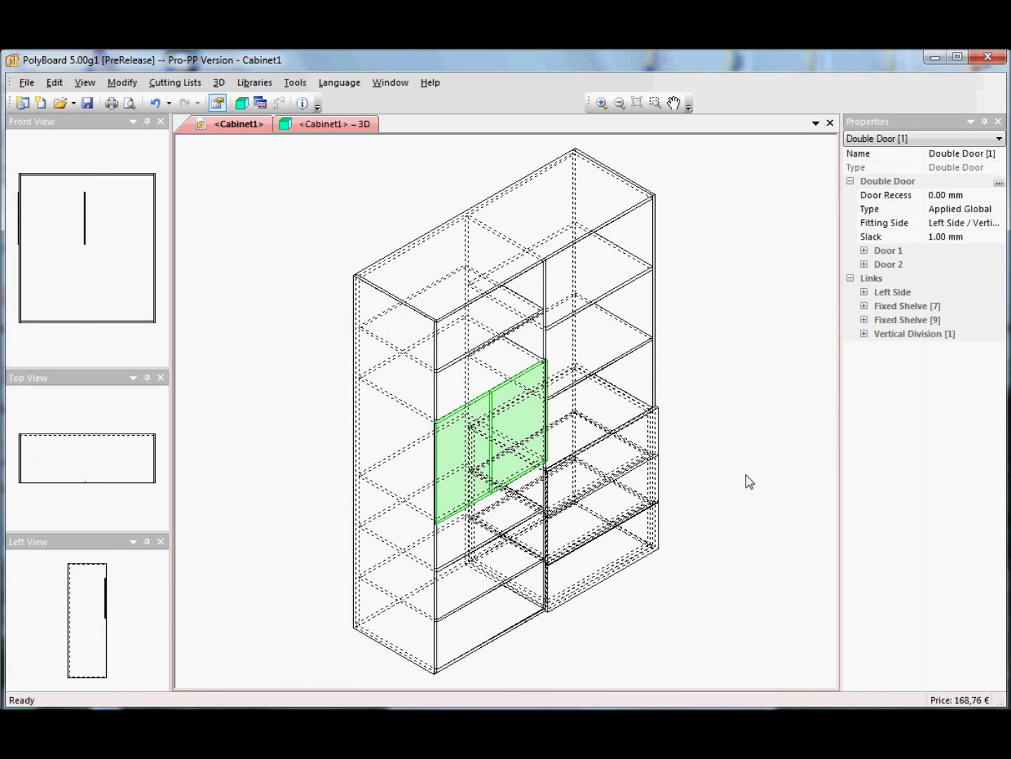
# Examine the double door and drawers in the 3D view, both open and closed, from several angles
pyautogui.click(350, 128)
pyautogui.moveTo(647, 413); pyautogui.dragTo(635, 478)
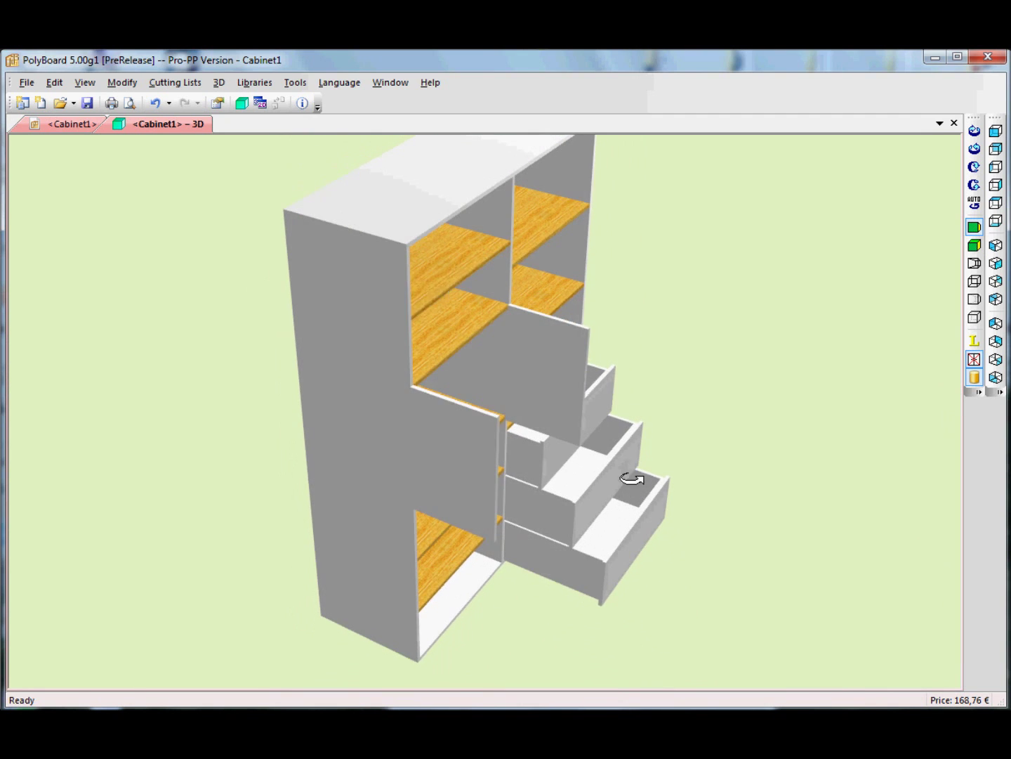
pyautogui.click(972, 360)
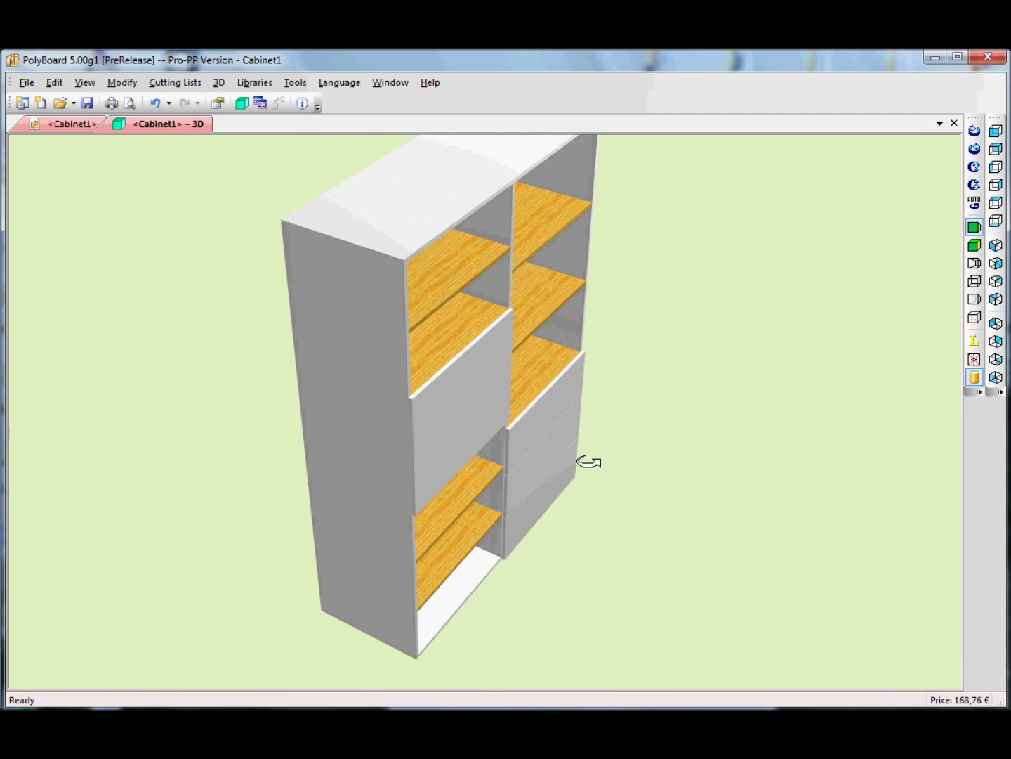
pyautogui.moveTo(587, 461); pyautogui.dragTo(478, 404)
pyautogui.moveTo(545, 313); pyautogui.dragTo(361, 318)
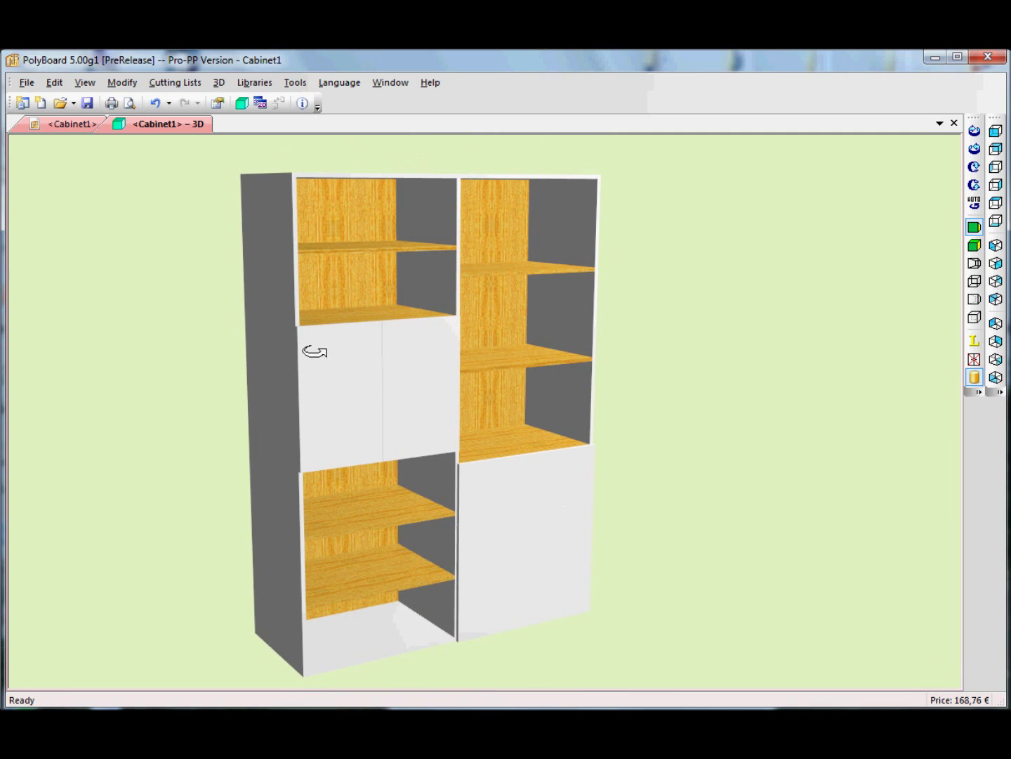
pyautogui.moveTo(314, 351); pyautogui.dragTo(390, 387)
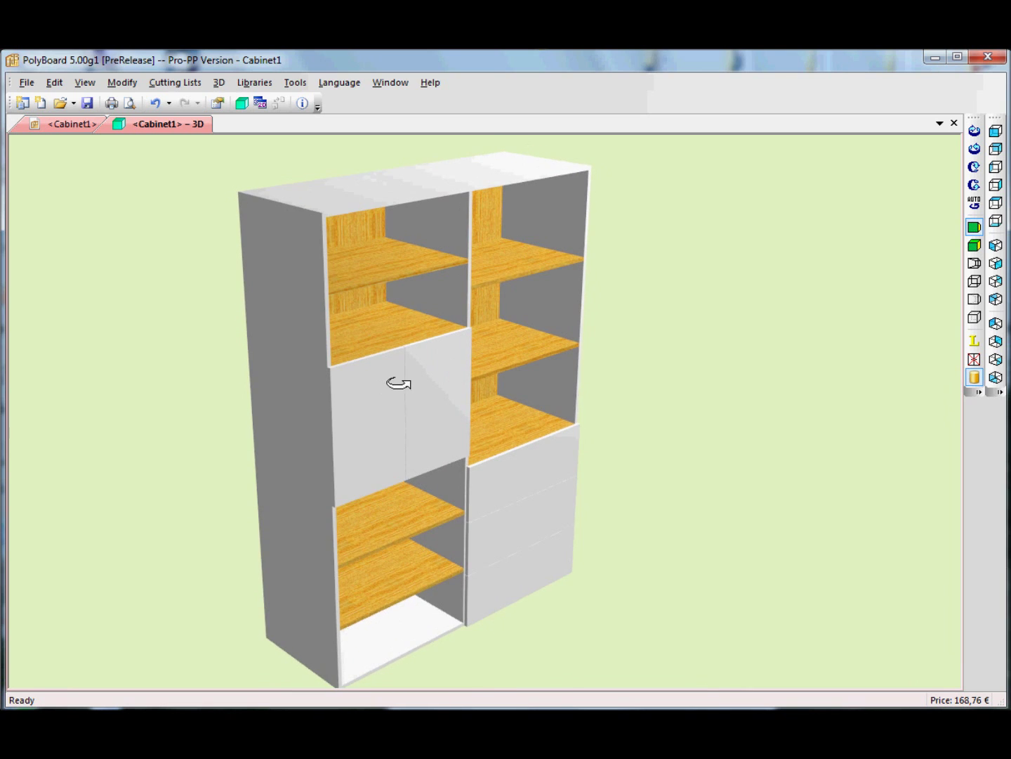
pyautogui.scroll(2, 399, 383)
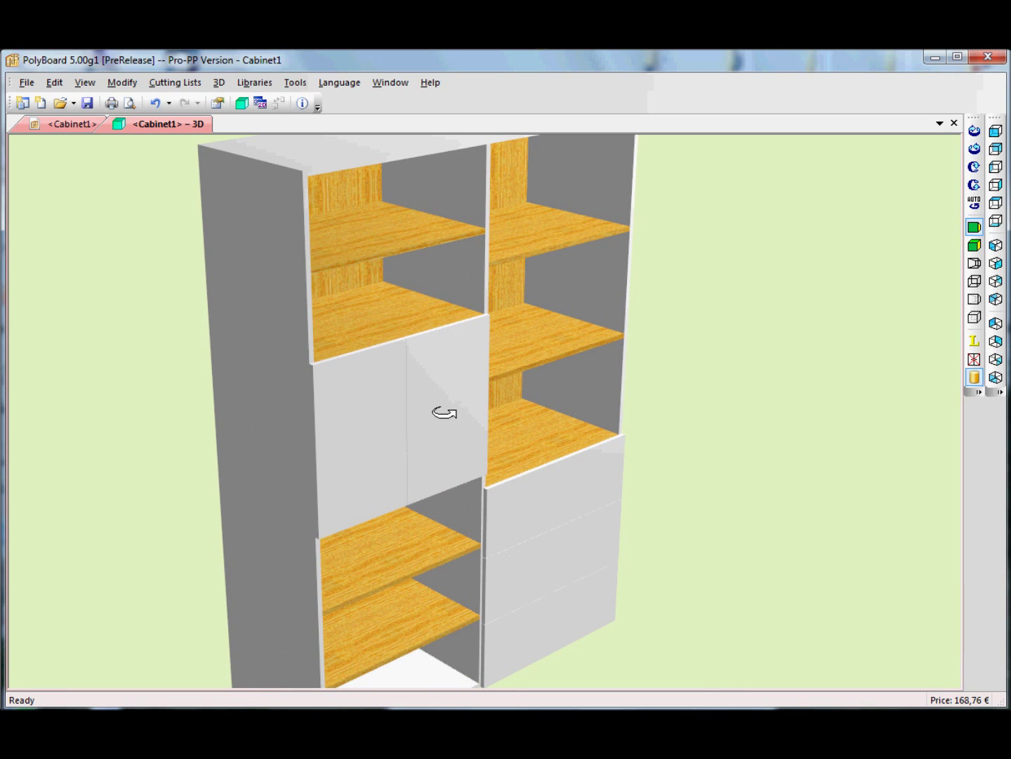
pyautogui.scroll(-2, 538, 369)
pyautogui.moveTo(538, 368); pyautogui.dragTo(521, 411)
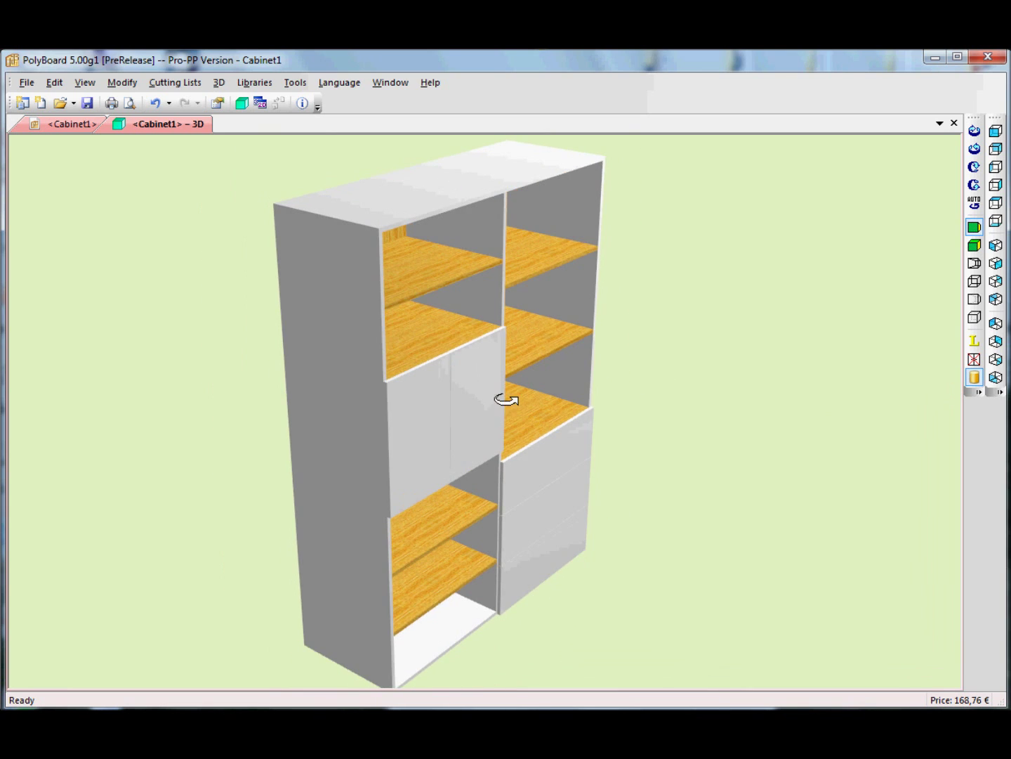
# Show the 3D cabinet as a wireframe with doors and drawers open, and examine its construction up close
pyautogui.click(973, 301)
pyautogui.moveTo(517, 363); pyautogui.dragTo(370, 330)
pyautogui.scroll(8, 371, 331)
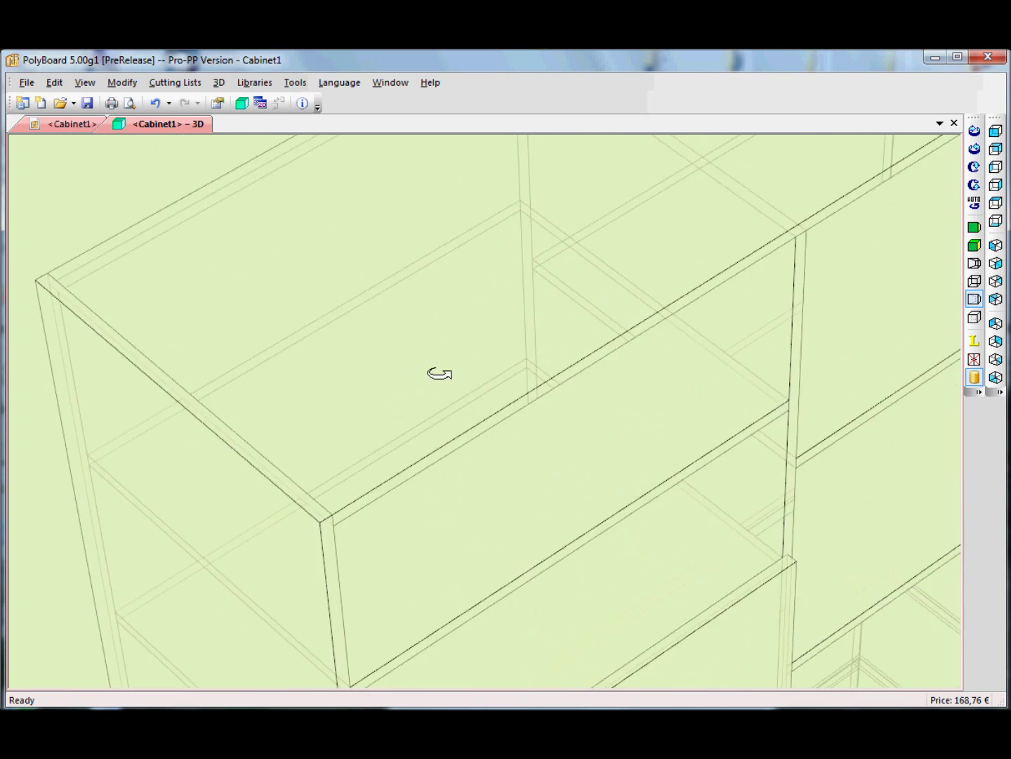
pyautogui.moveTo(434, 376); pyautogui.dragTo(268, 347)
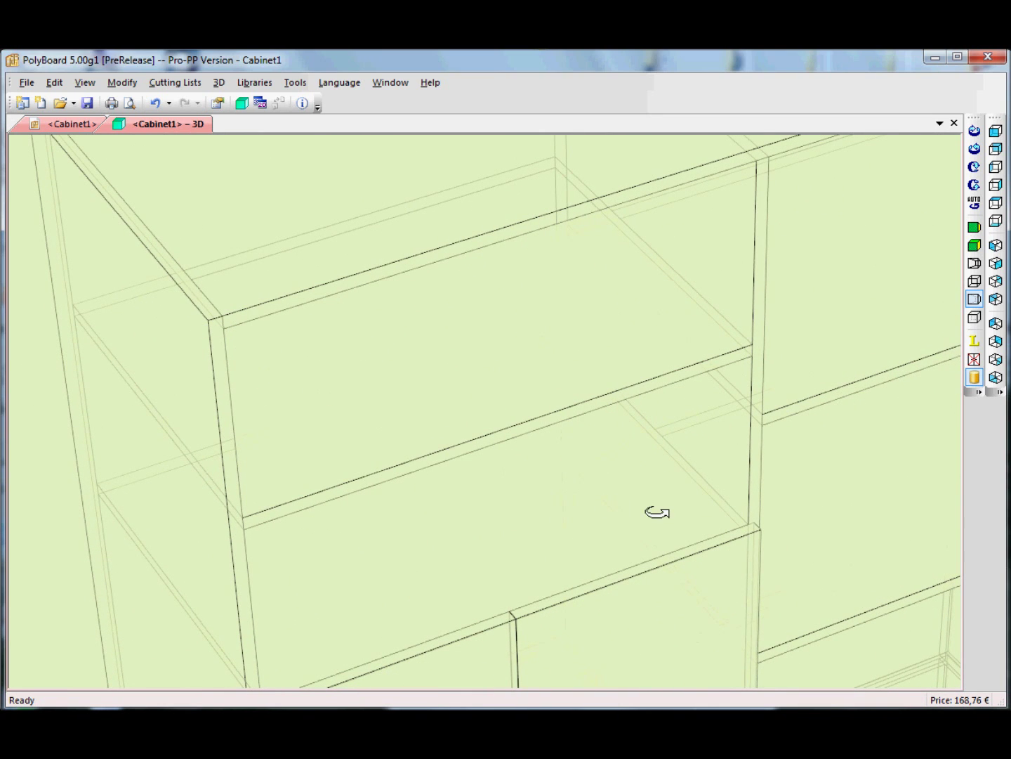
pyautogui.scroll(-5, 658, 517)
pyautogui.scroll(6, 657, 518)
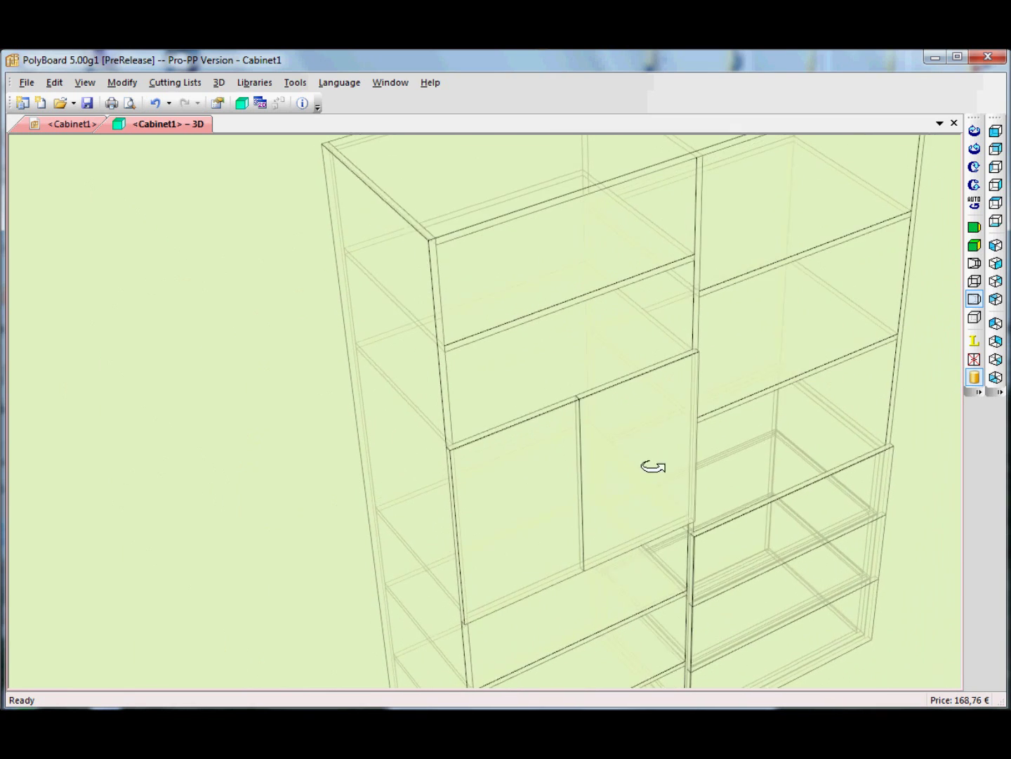
pyautogui.click(975, 359)
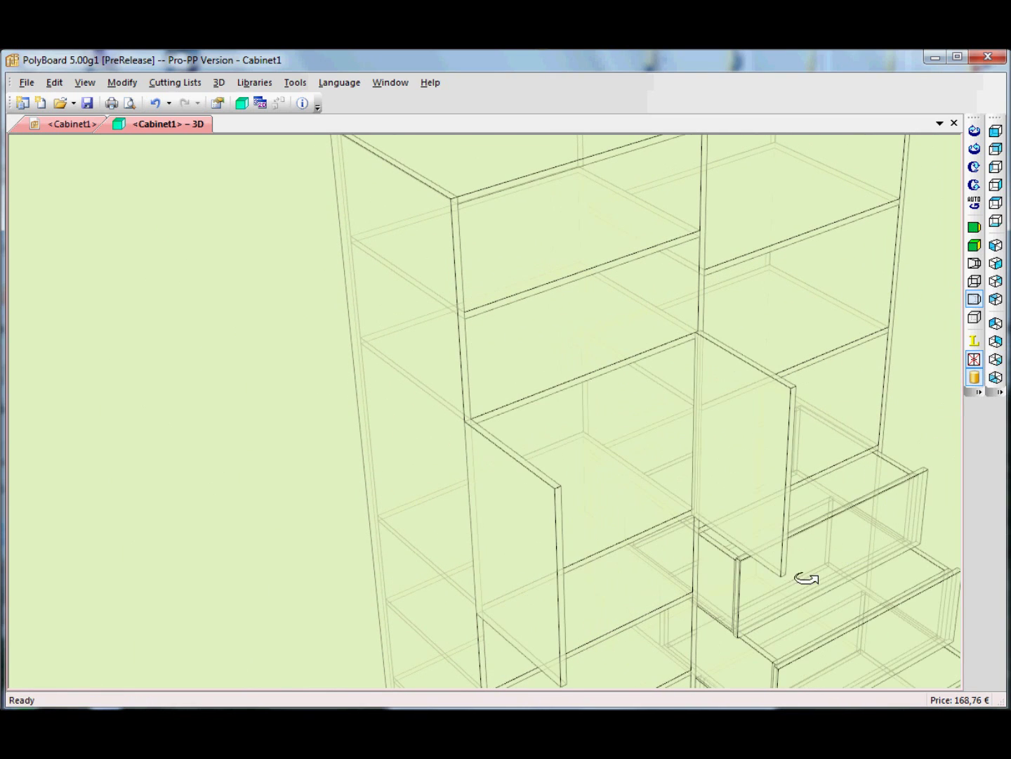
pyautogui.scroll(1, 715, 563)
pyautogui.moveTo(714, 562); pyautogui.dragTo(689, 496)
pyautogui.scroll(-6, 481, 377)
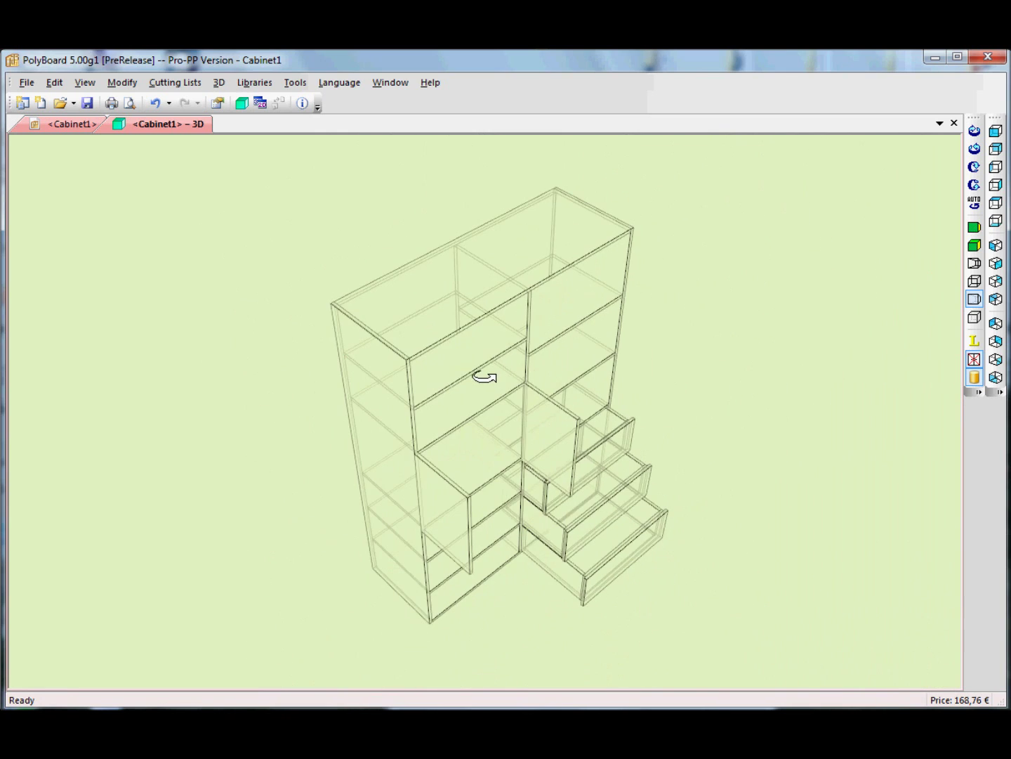
pyautogui.scroll(4, 478, 380)
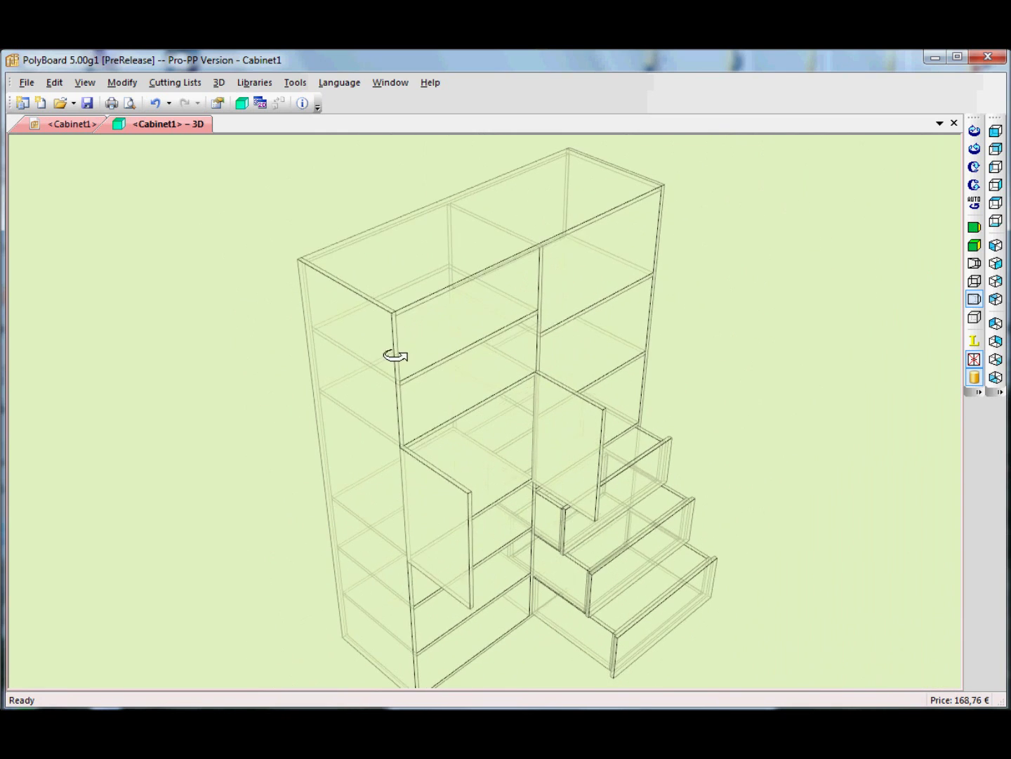
pyautogui.scroll(2, 397, 344)
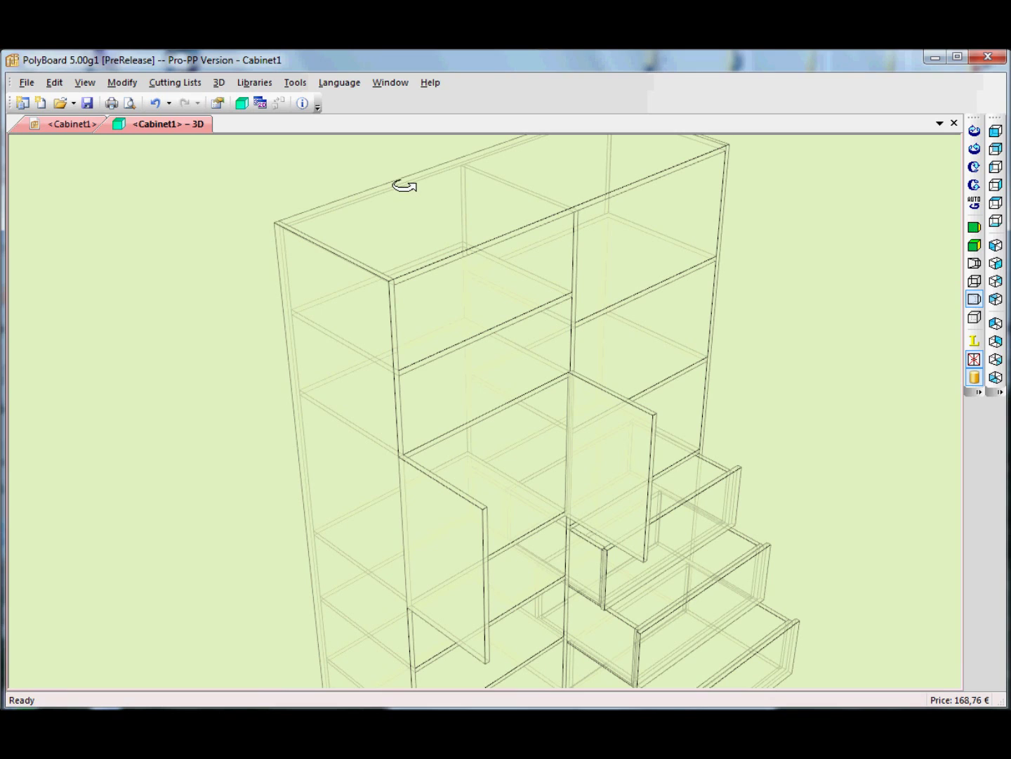
# Apply the Kitchen base cabinet manufacturing method to the whole cabinet
pyautogui.click(262, 90)
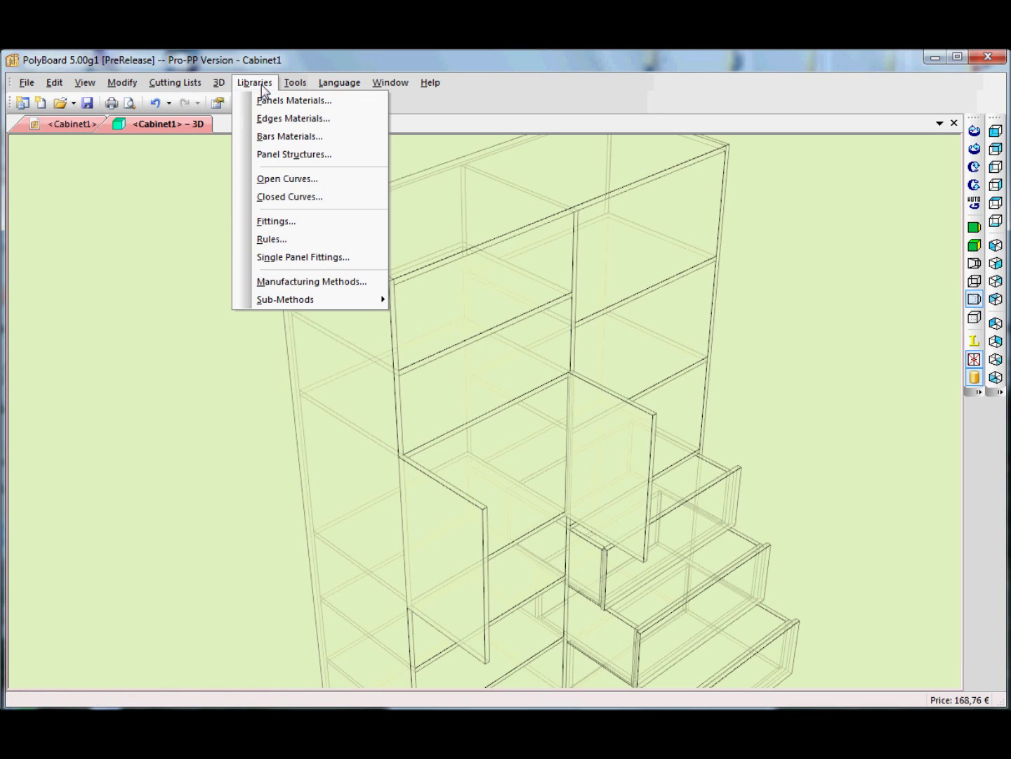
pyautogui.click(299, 283)
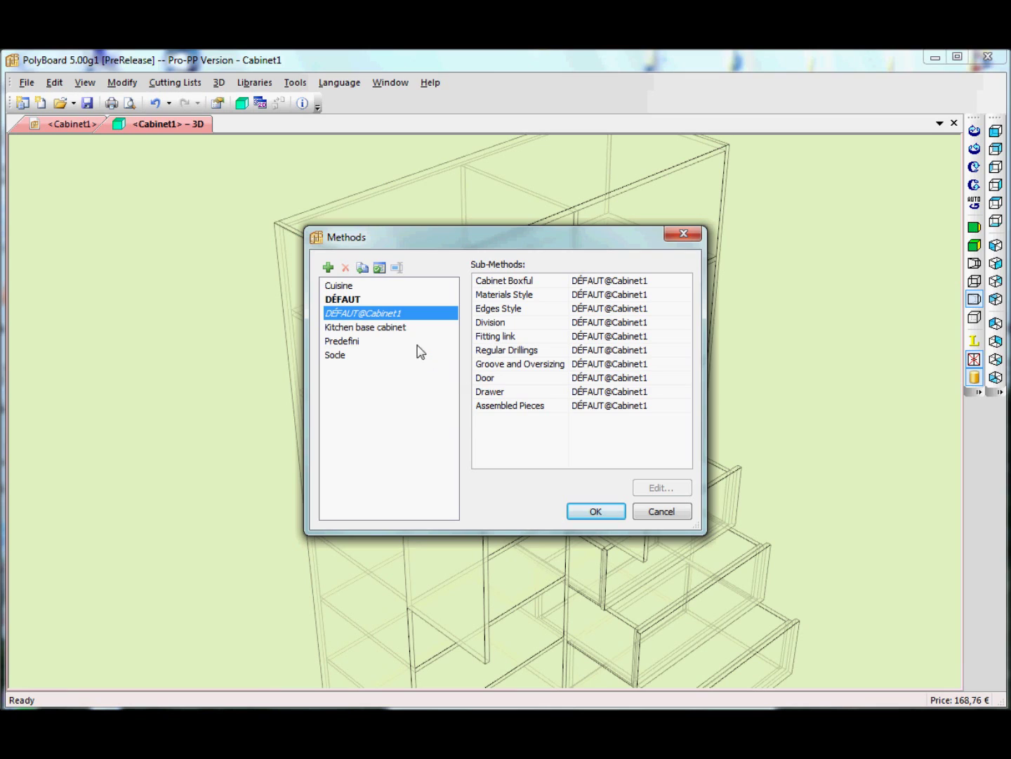
pyautogui.click(391, 335)
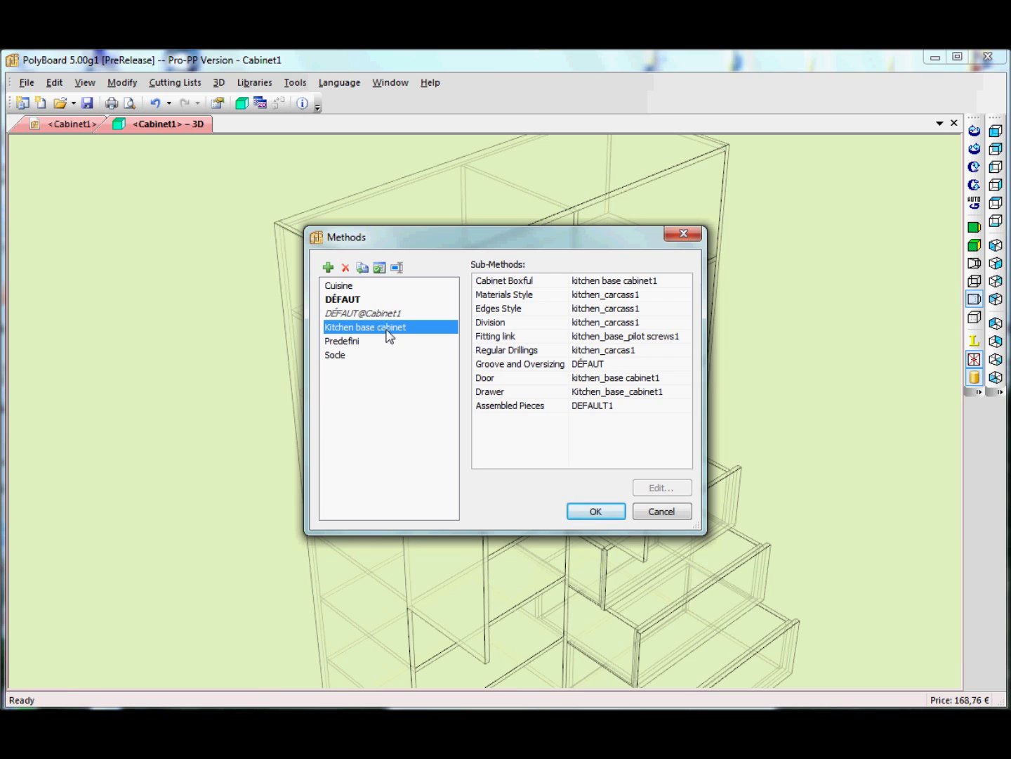
pyautogui.click(596, 509)
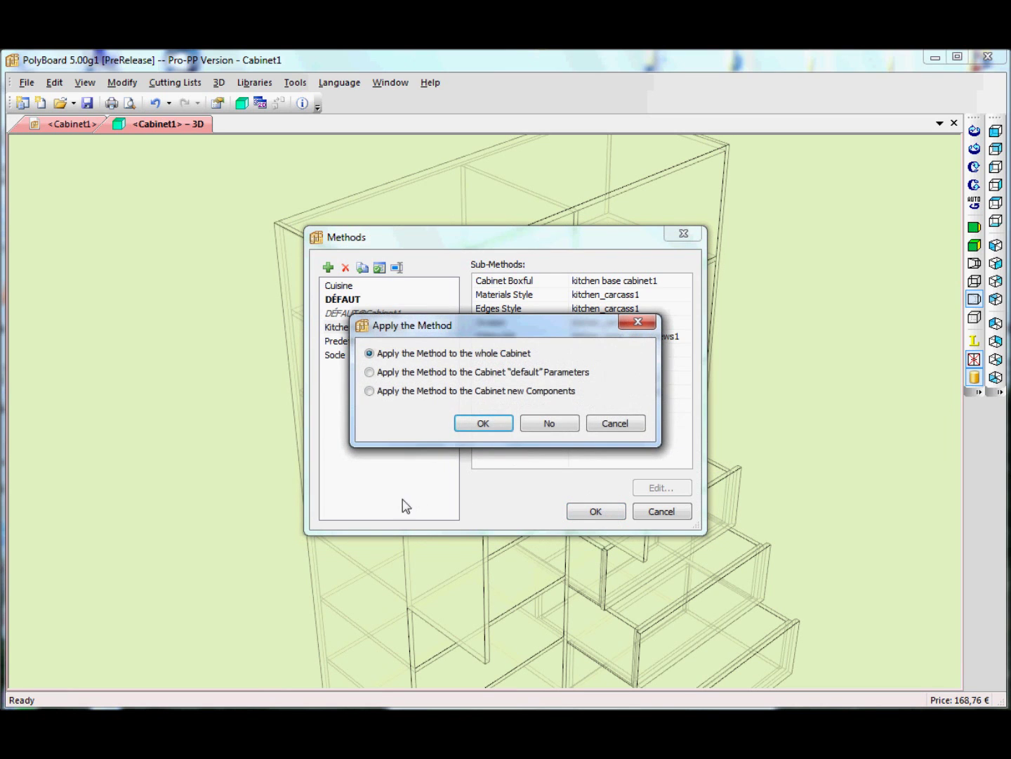
pyautogui.click(482, 431)
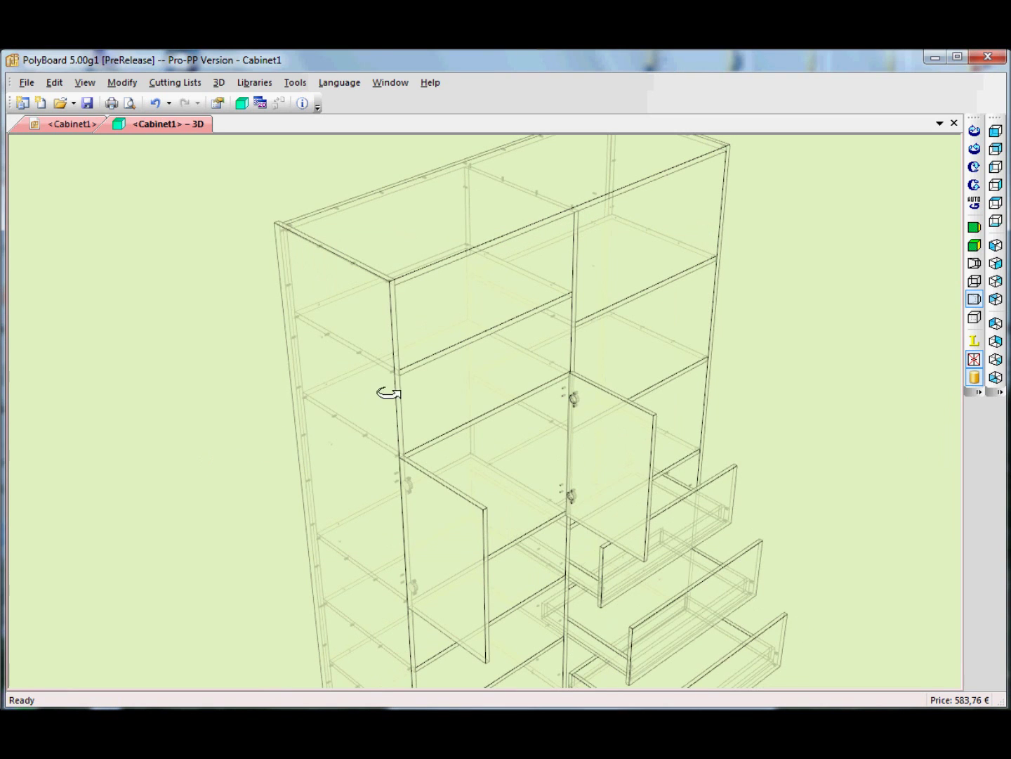
# Examine the door hinges, drawers and panel joint fittings in the 3D wireframe, then the cabinet's upper corner up close
pyautogui.moveTo(533, 415); pyautogui.dragTo(558, 547)
pyautogui.scroll(3, 393, 376)
pyautogui.scroll(3, 515, 389)
pyautogui.scroll(2, 488, 441)
pyautogui.scroll(-2, 516, 513)
pyautogui.scroll(3, 543, 570)
pyautogui.moveTo(518, 509); pyautogui.dragTo(330, 385)
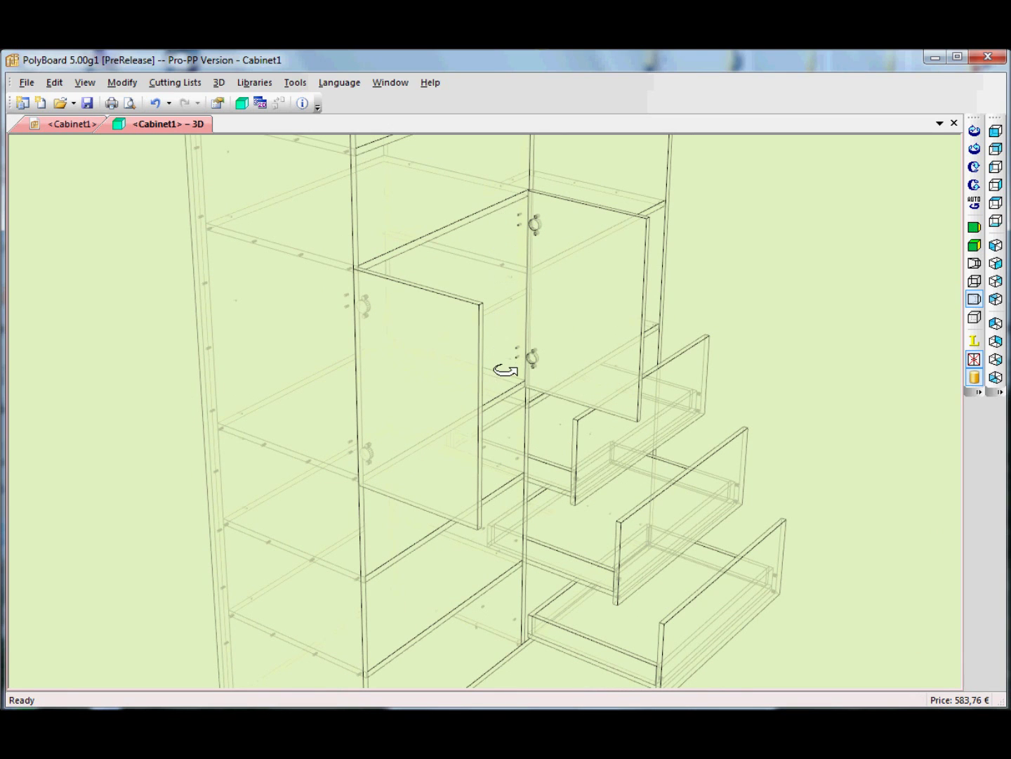
pyautogui.moveTo(513, 368); pyautogui.dragTo(286, 317)
pyautogui.scroll(5, 287, 317)
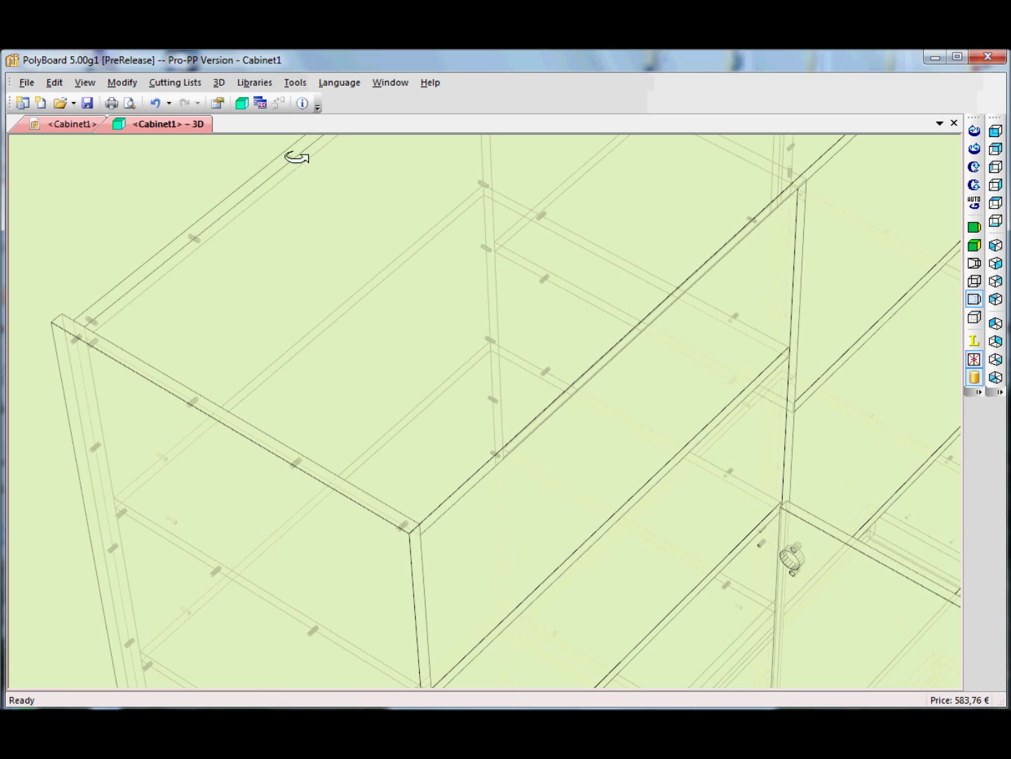
# Apply the Cuisine manufacturing method to the whole cabinet
pyautogui.click(254, 82)
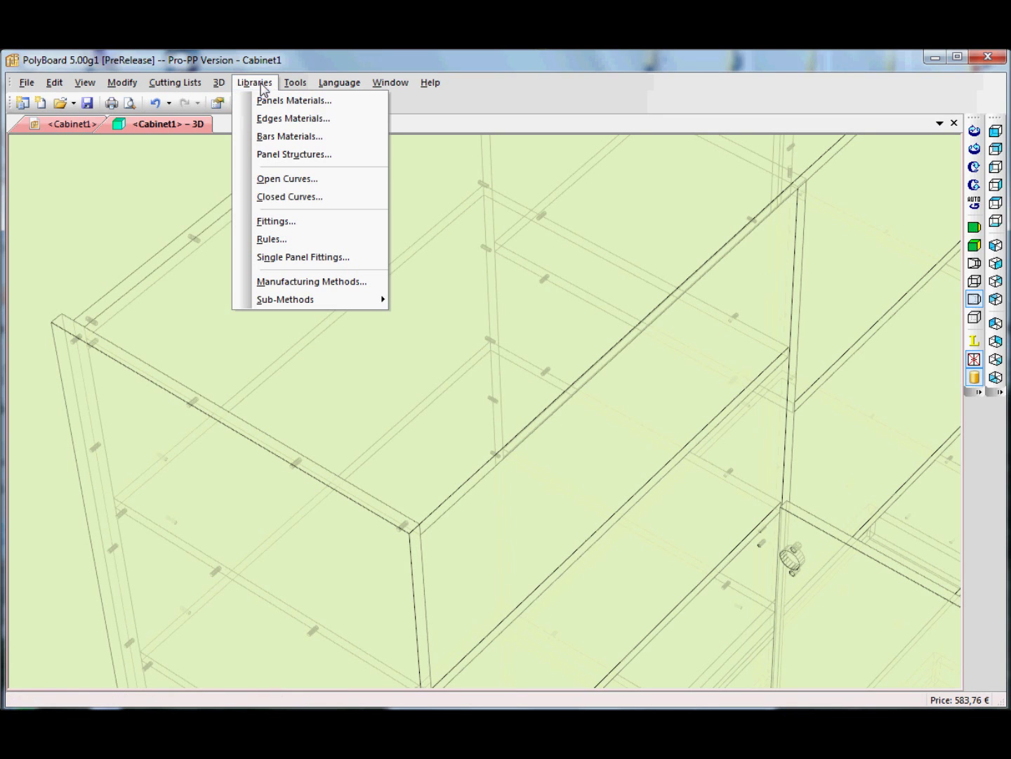
pyautogui.click(302, 282)
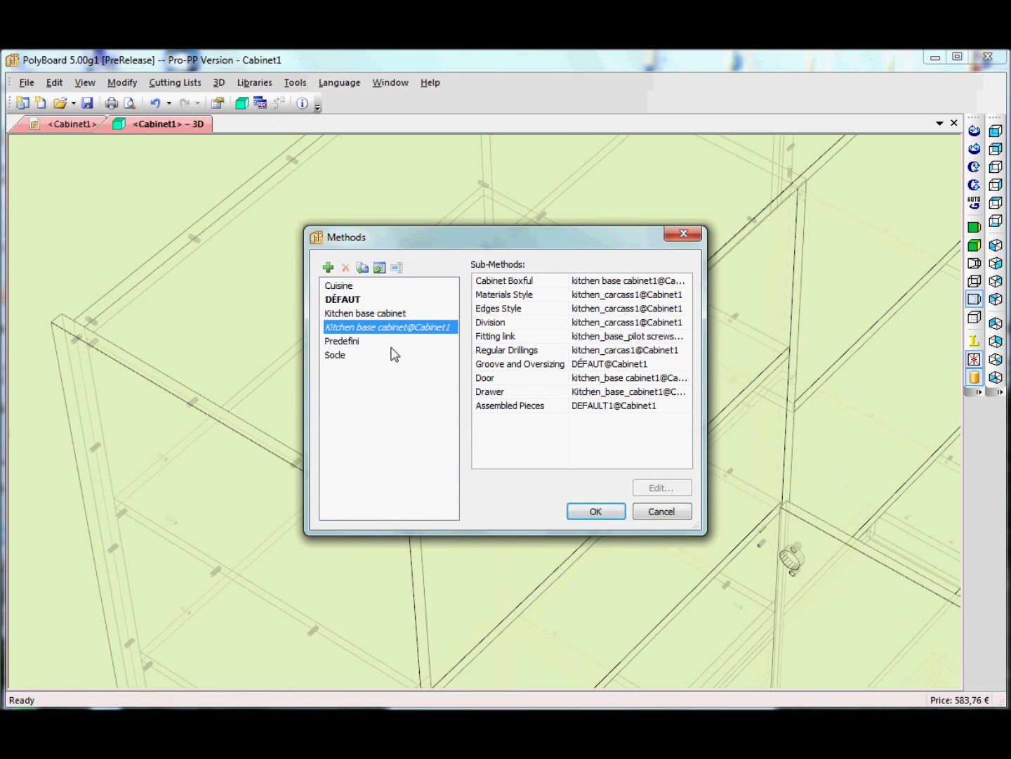
pyautogui.click(344, 286)
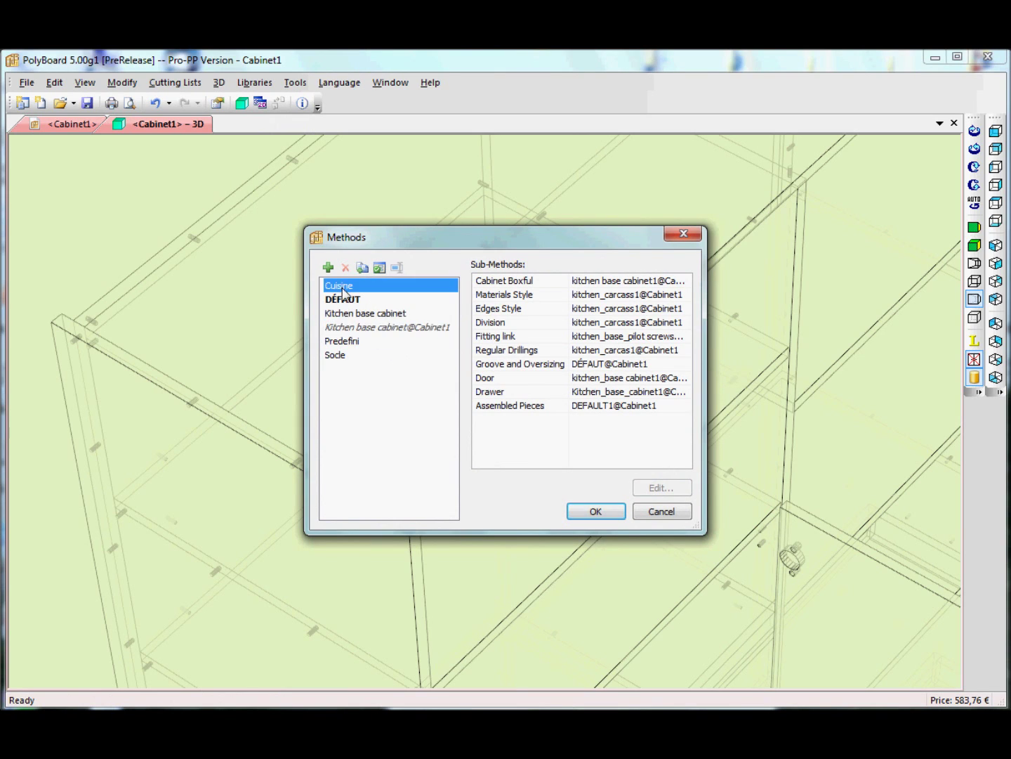
pyautogui.click(597, 512)
pyautogui.click(481, 422)
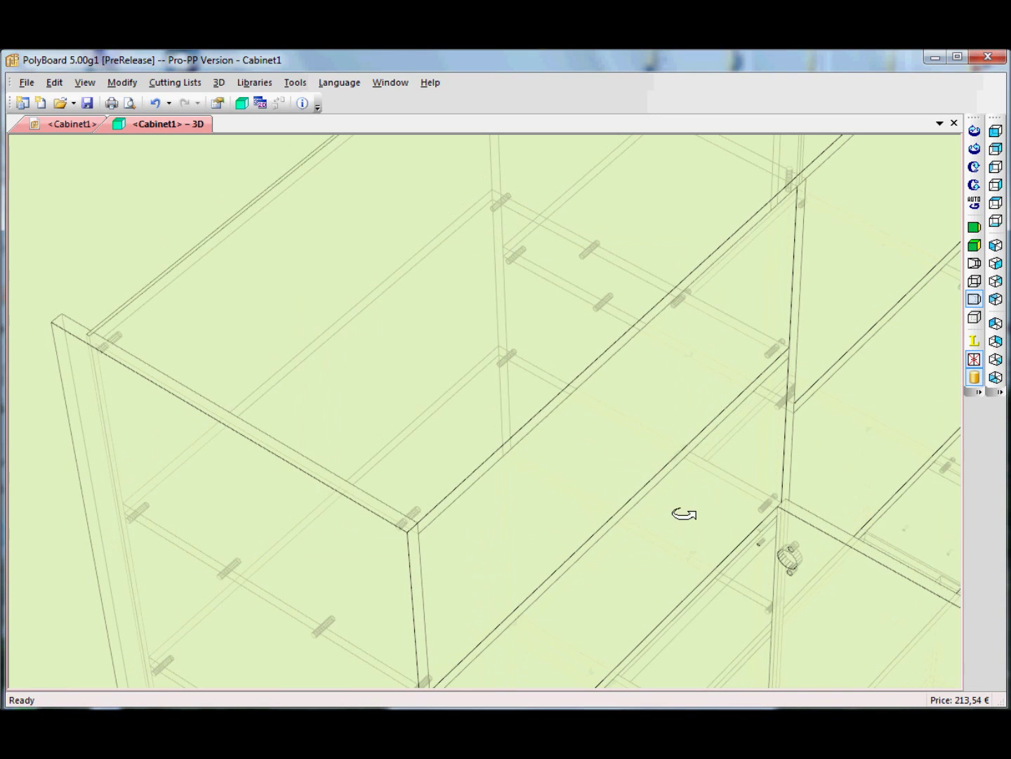
# Examine the whole wireframe cabinet and the shelf dowels and back panel joint at its upper rear corner
pyautogui.moveTo(549, 550); pyautogui.dragTo(469, 553)
pyautogui.scroll(-3, 504, 528)
pyautogui.moveTo(532, 524); pyautogui.dragTo(483, 487, button='middle')
pyautogui.moveTo(483, 487); pyautogui.dragTo(557, 512)
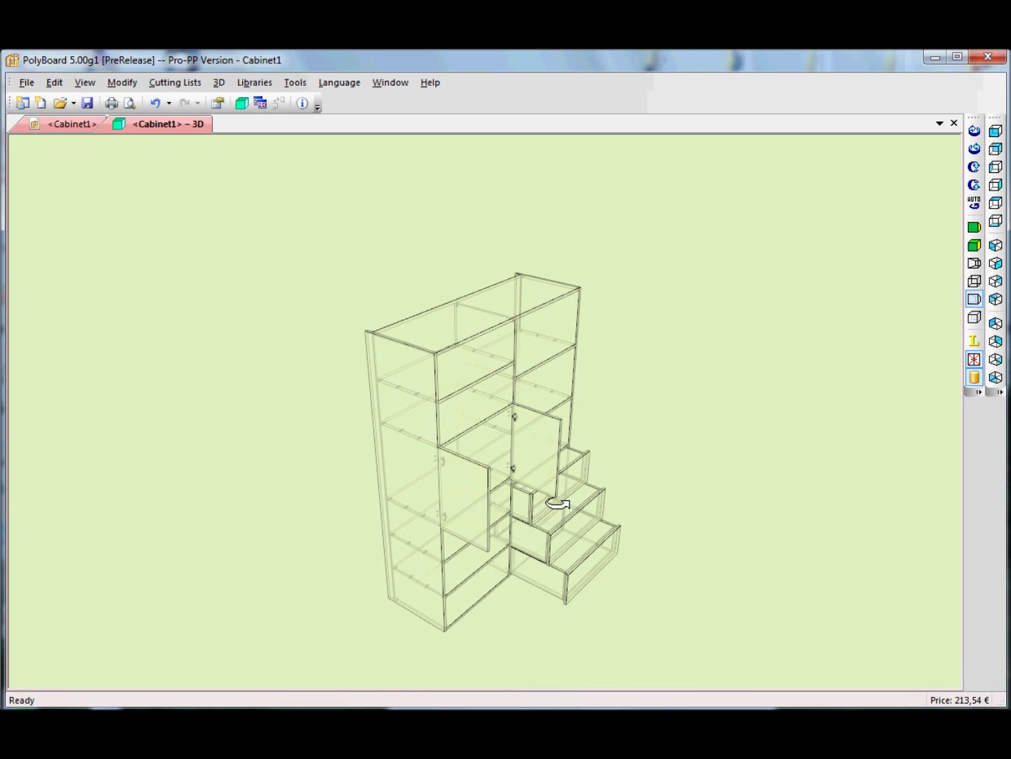
pyautogui.scroll(2, 540, 494)
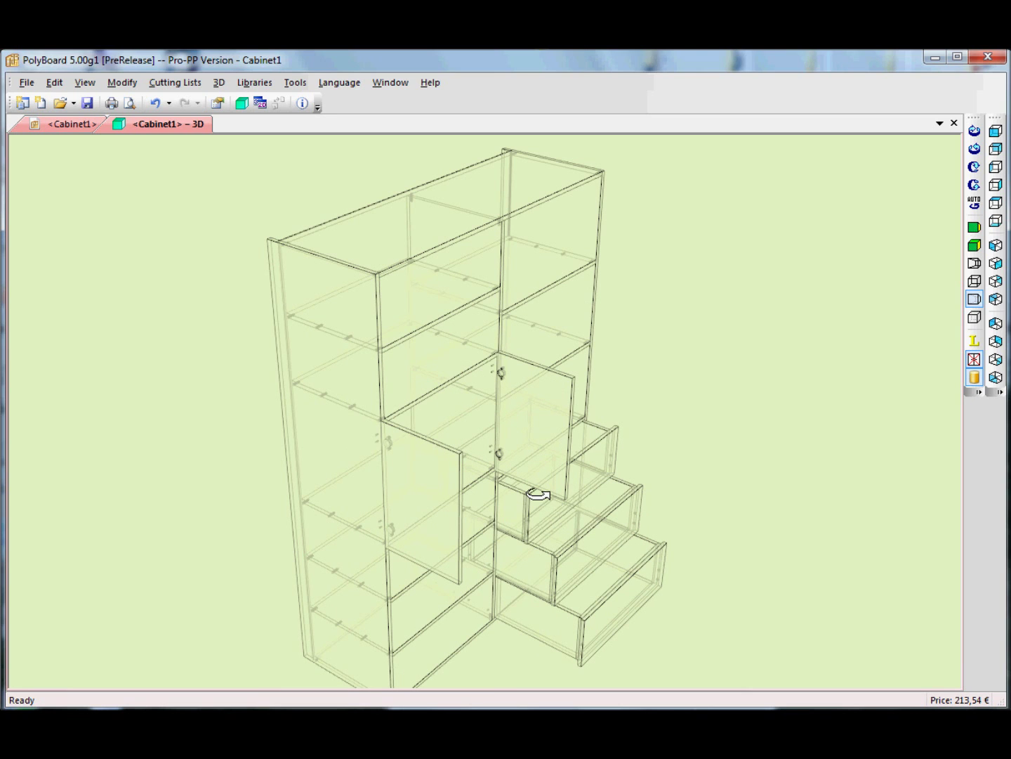
pyautogui.moveTo(395, 338); pyautogui.dragTo(420, 434)
pyautogui.scroll(3, 309, 418)
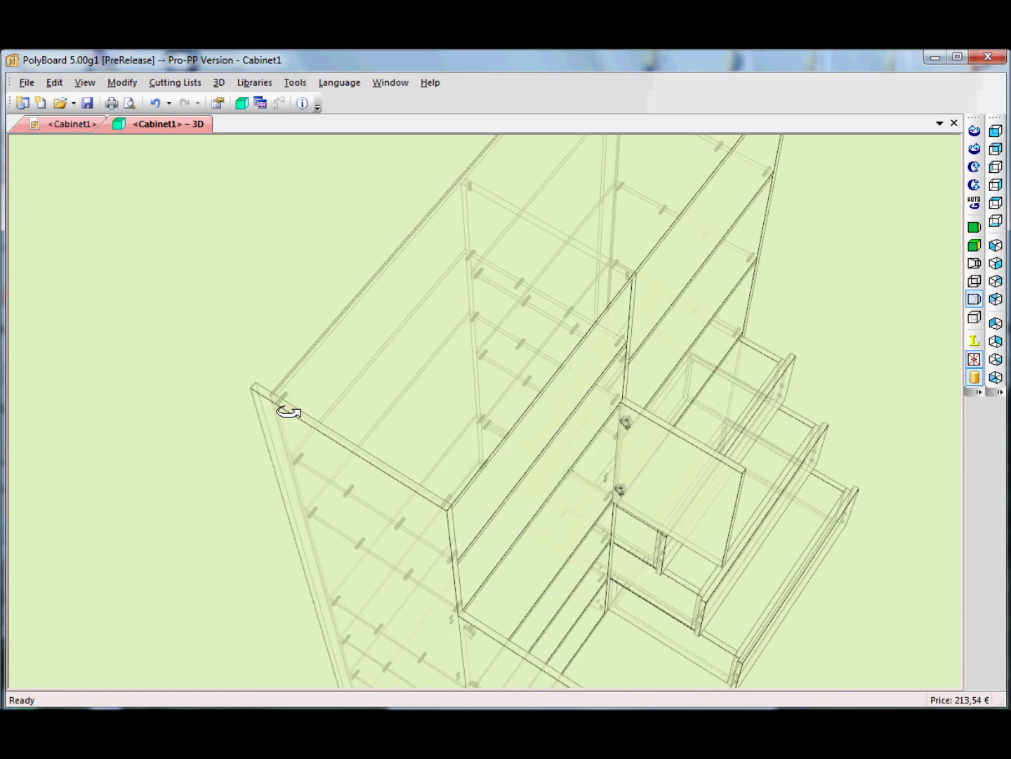
pyautogui.scroll(2, 267, 398)
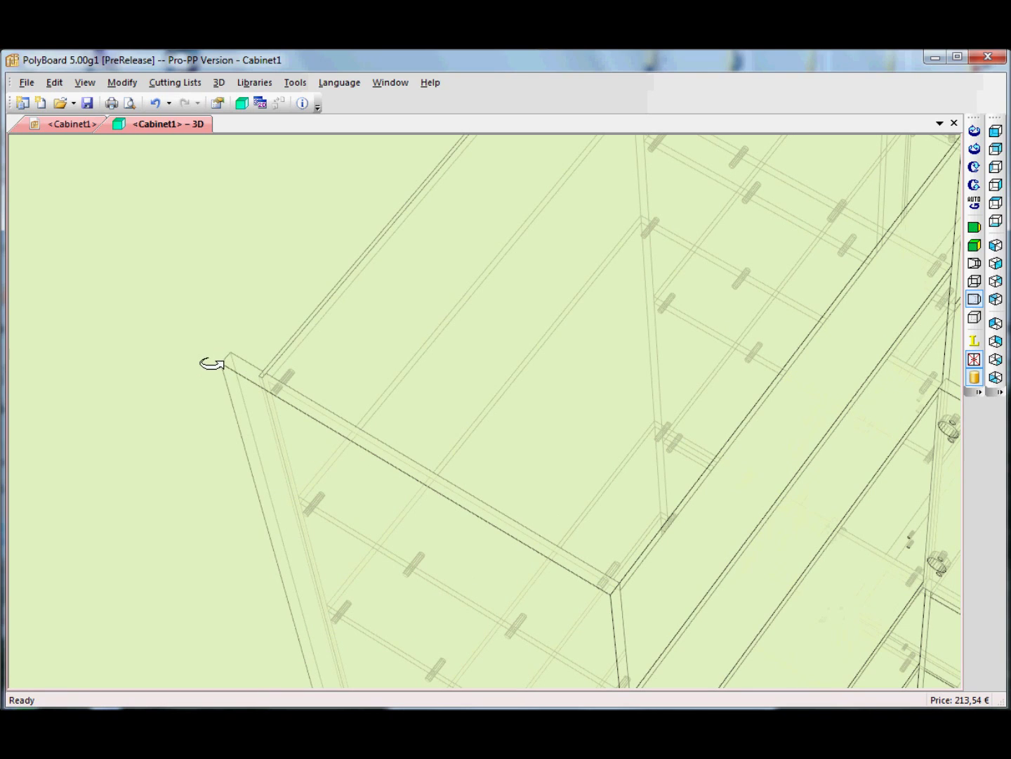
pyautogui.moveTo(448, 410); pyautogui.dragTo(533, 487)
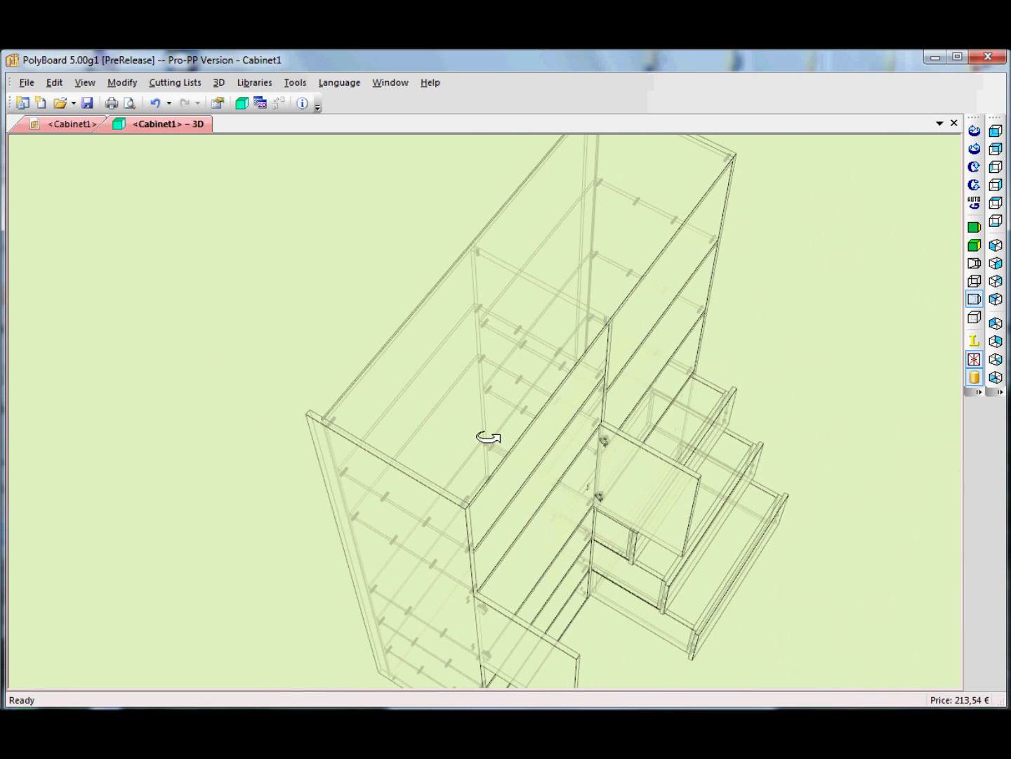
# Set the Left Side panel's overlap on its Back link to 0 mm in the cabinet drawing
pyautogui.click(70, 125)
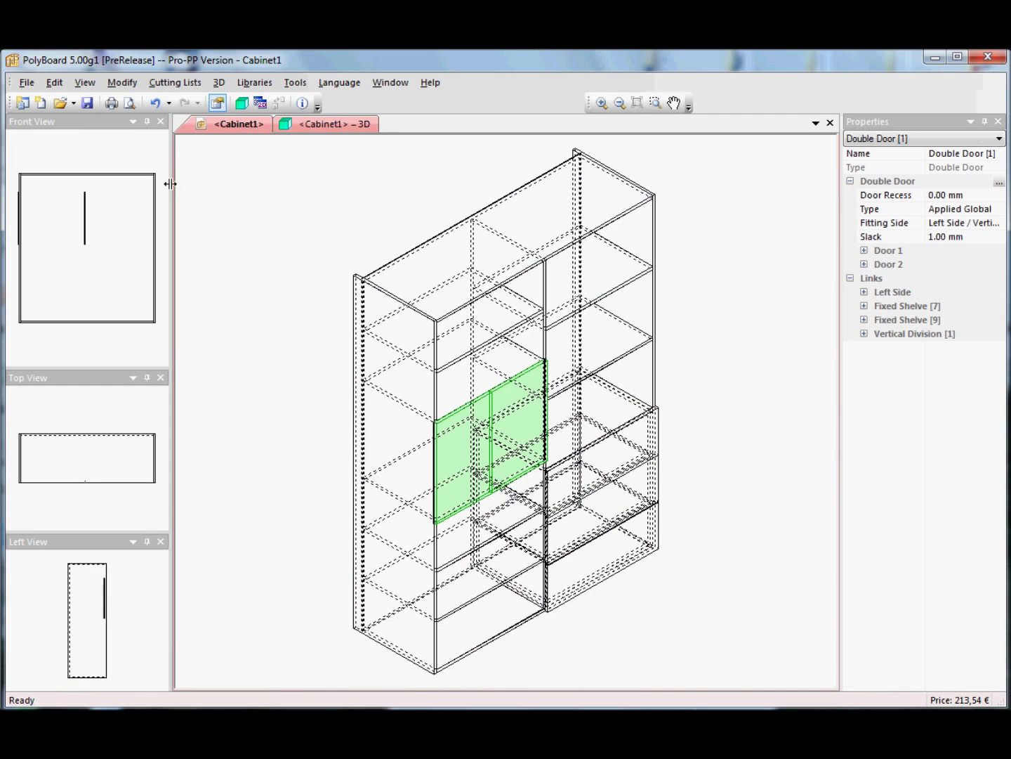
pyautogui.moveTo(404, 271); pyautogui.dragTo(415, 366)
pyautogui.scroll(5, 394, 393)
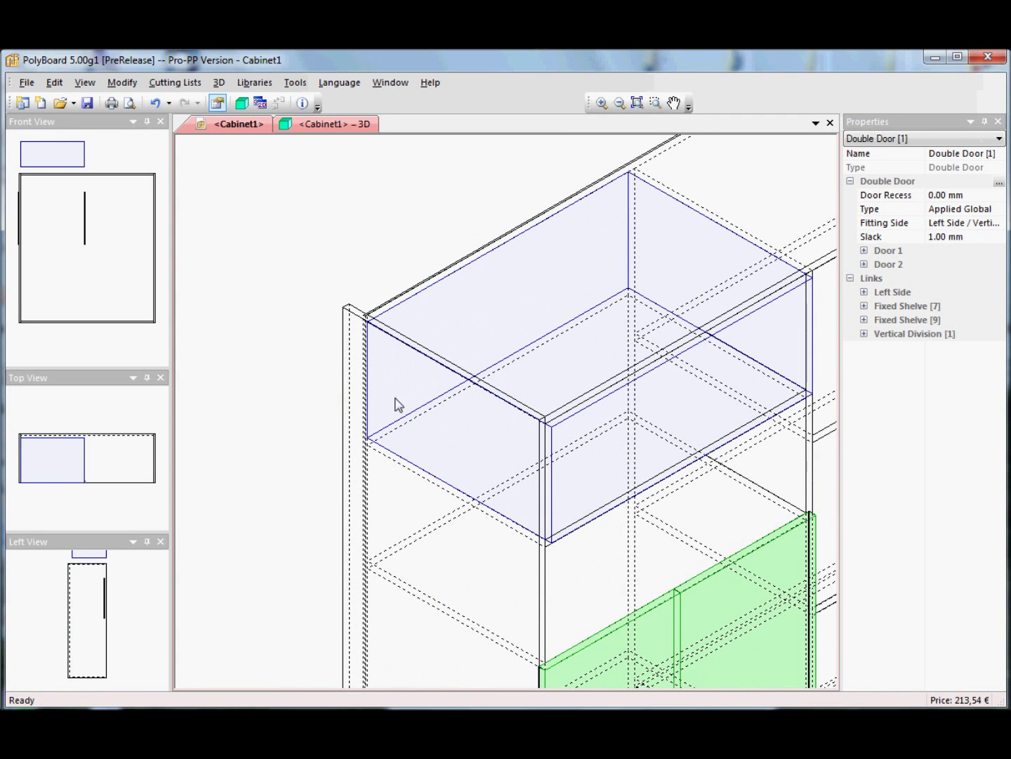
pyautogui.click(405, 372)
pyautogui.click(406, 344)
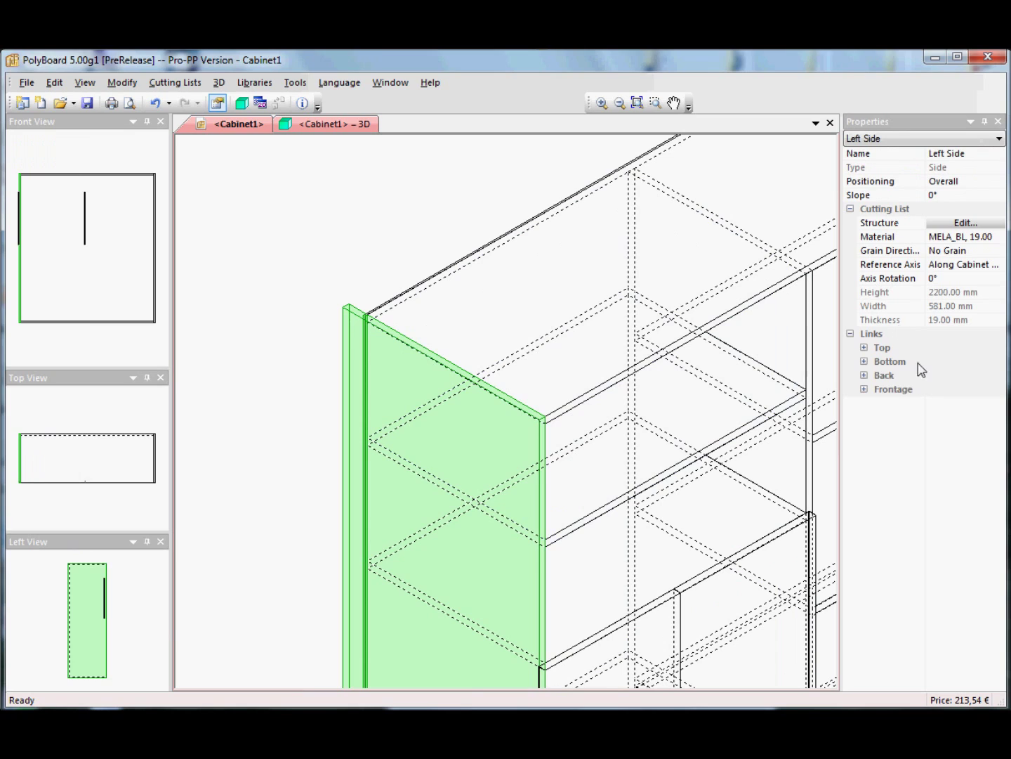
pyautogui.click(865, 376)
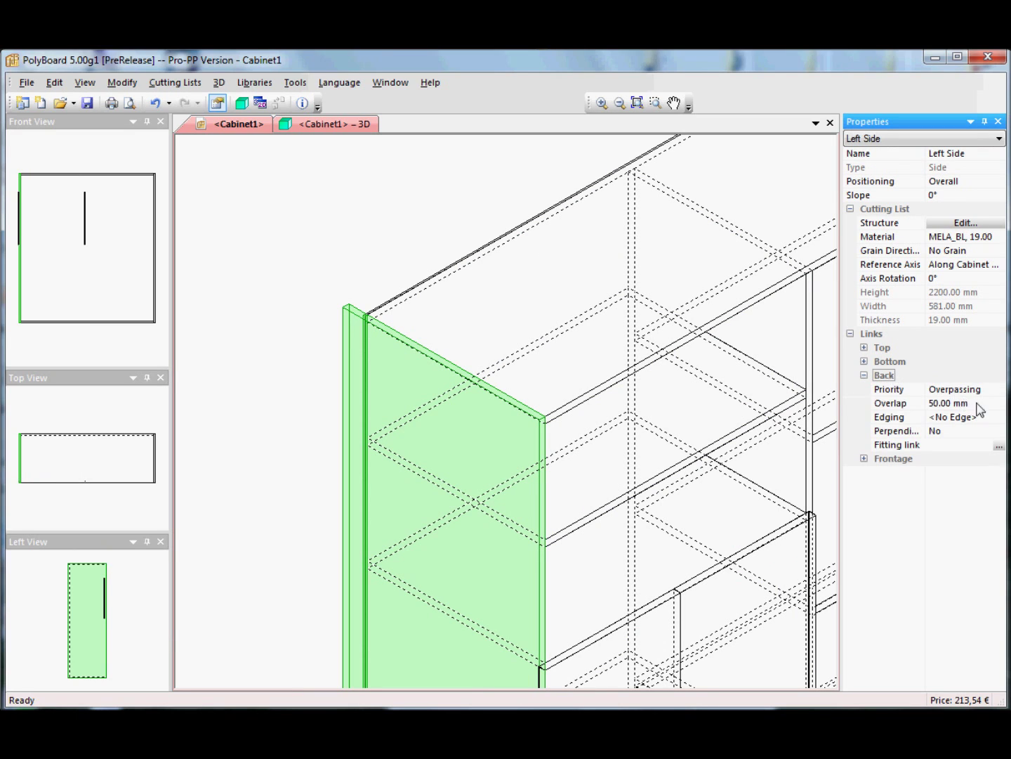
pyautogui.click(899, 405)
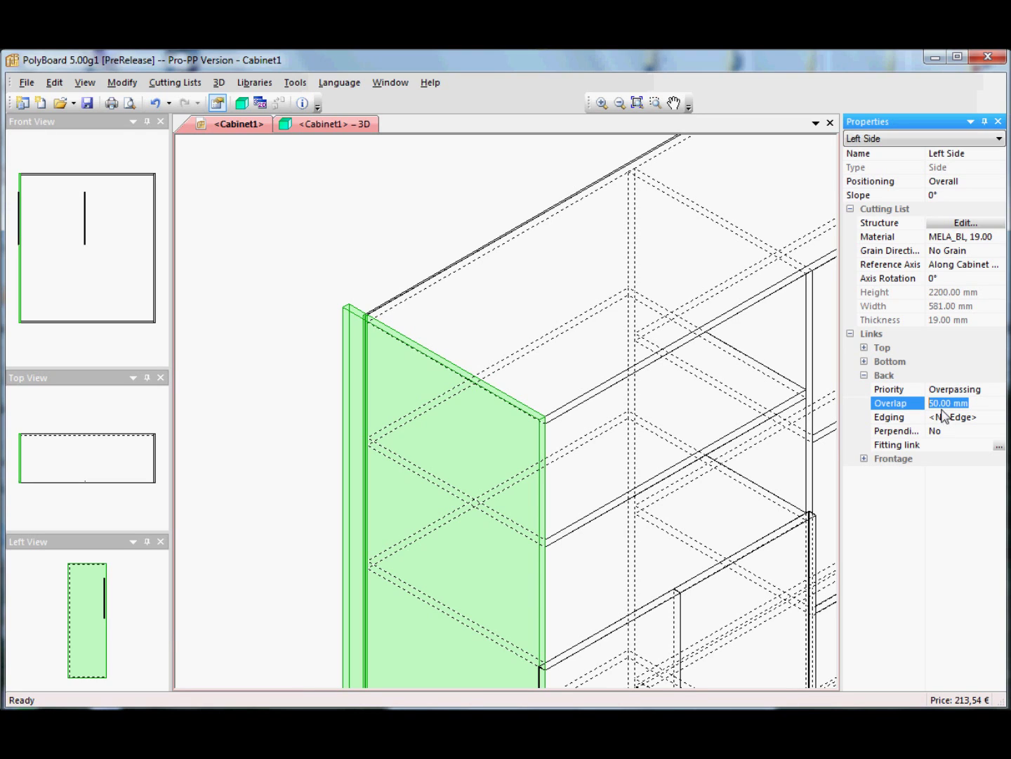
pyautogui.write('0')
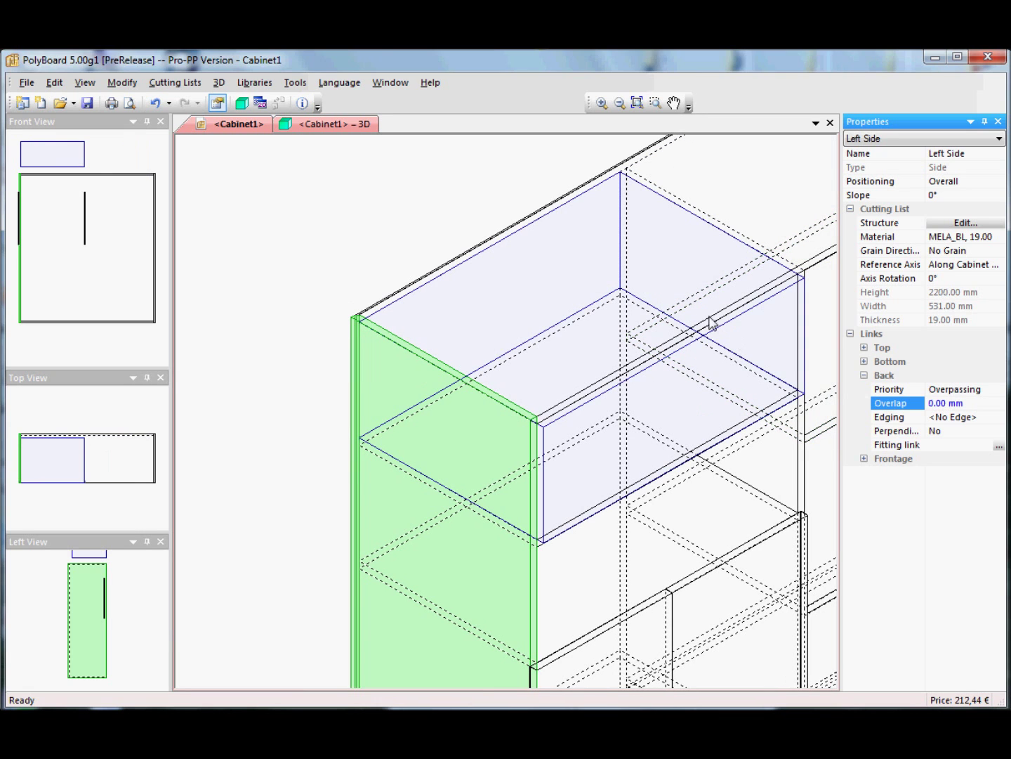
# Set the Right Side panel's overlap on its Back link to 0 mm
pyautogui.moveTo(693, 274); pyautogui.dragTo(300, 515)
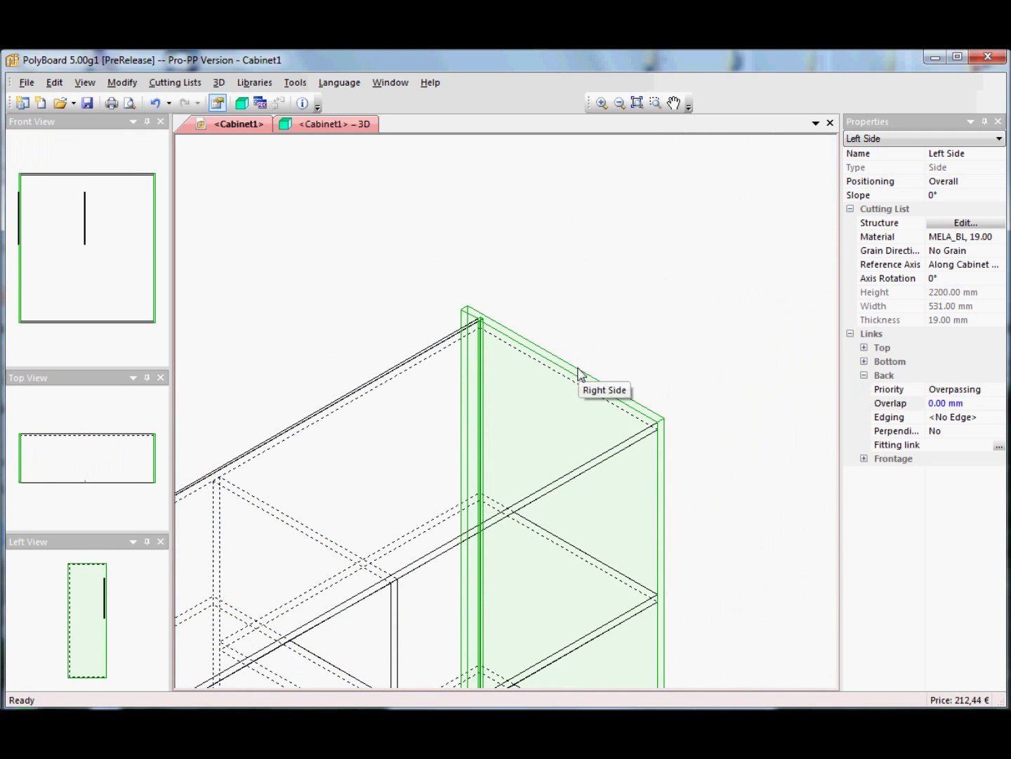
pyautogui.click(578, 376)
pyautogui.click(864, 375)
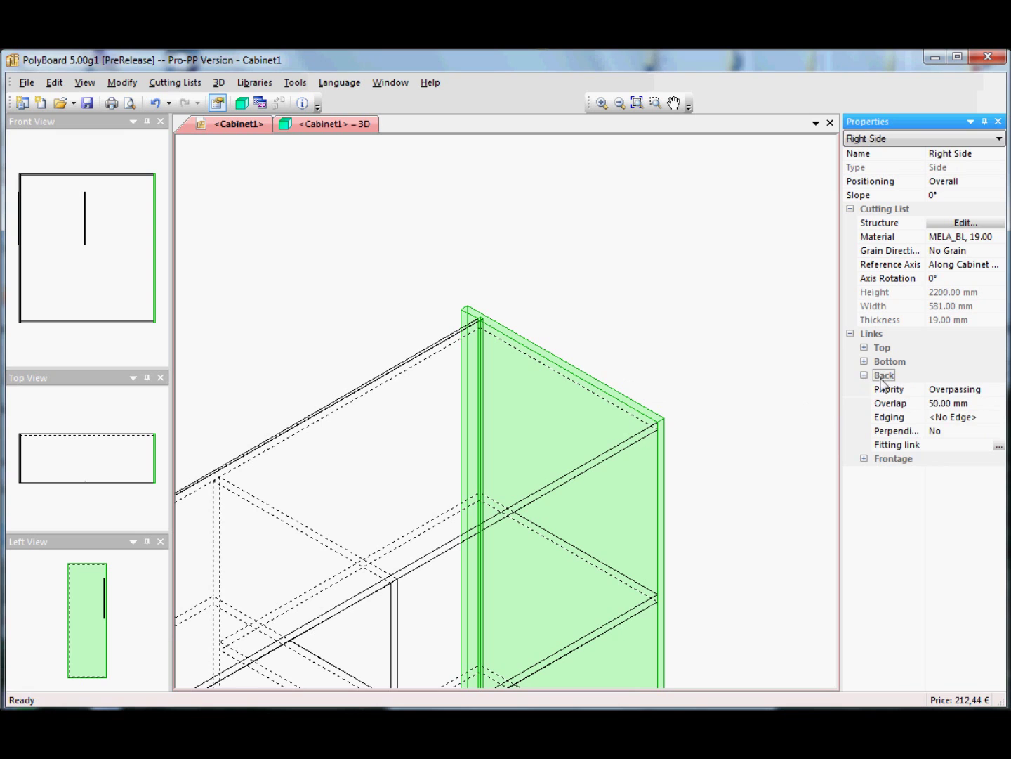
pyautogui.click(977, 405)
pyautogui.write('0')
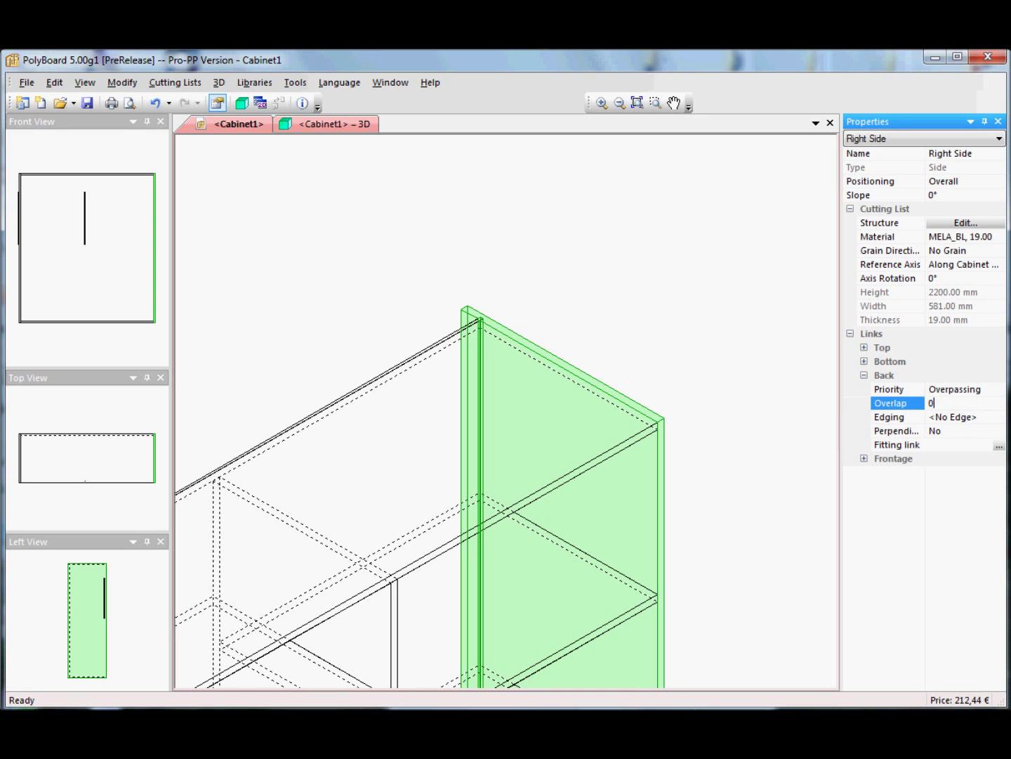
pyautogui.press('Return')
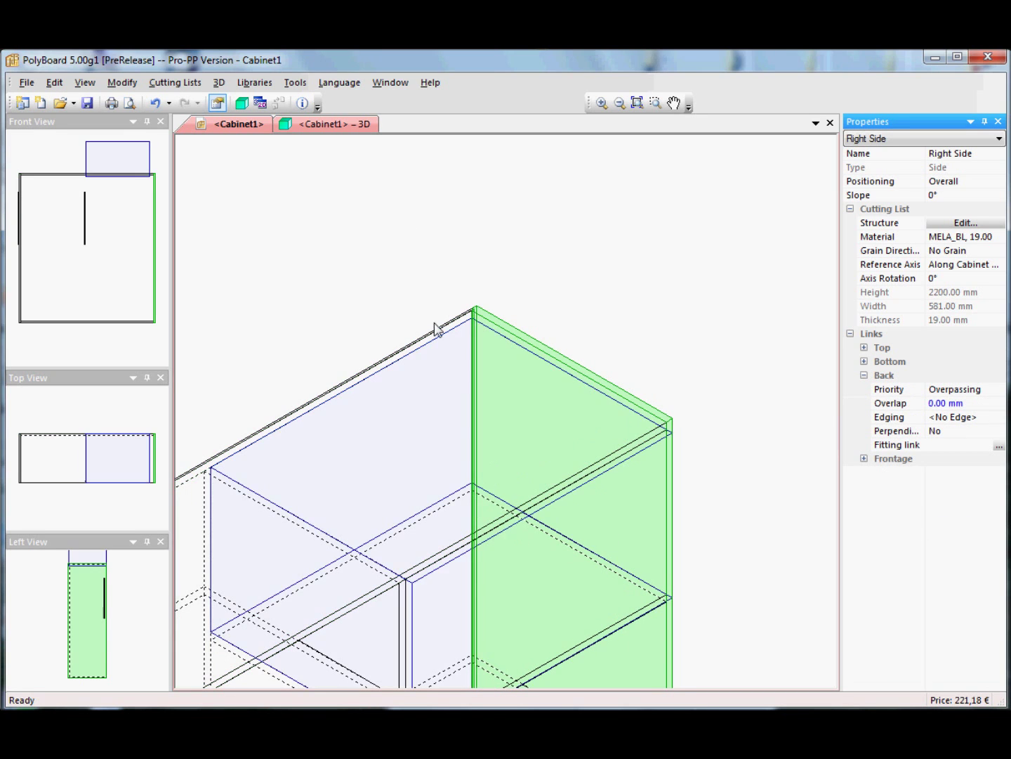
# Examine the joint between the left side and the back panel at the upper rear corner in the 3D wireframe
pyautogui.click(343, 126)
pyautogui.moveTo(462, 416); pyautogui.dragTo(356, 350)
pyautogui.scroll(5, 361, 449)
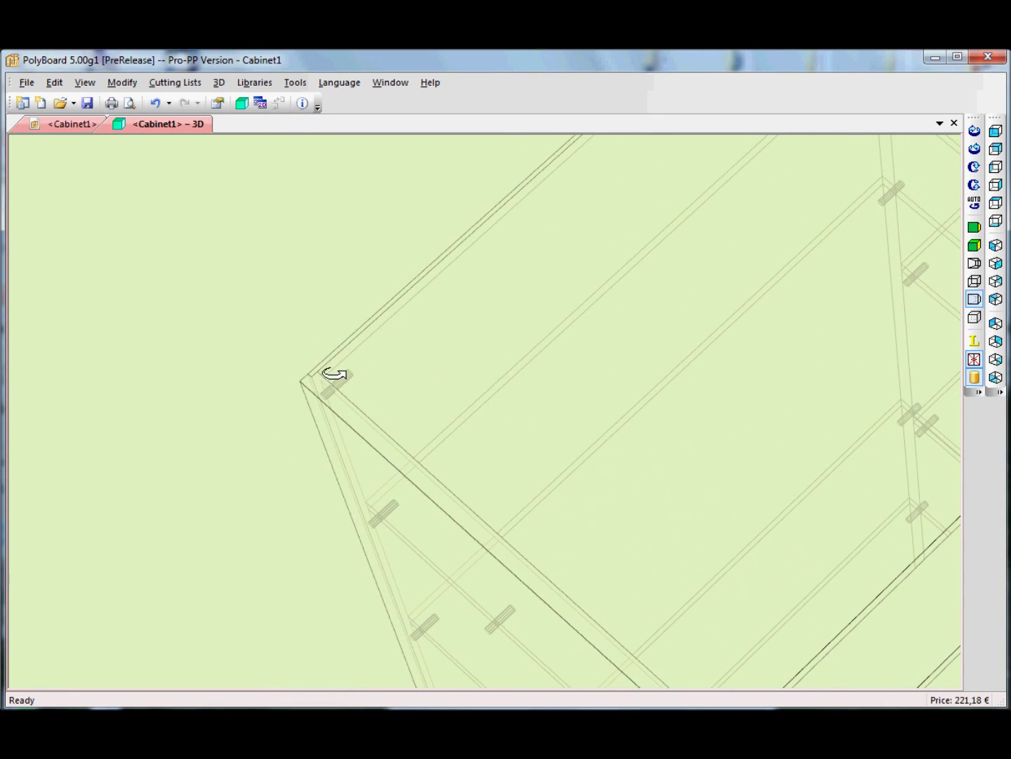
pyautogui.scroll(5, 282, 372)
pyautogui.moveTo(460, 428)
pyautogui.mouseDown()
pyautogui.moveTo(454, 413)
pyautogui.moveTo(451, 431)
pyautogui.mouseUp()
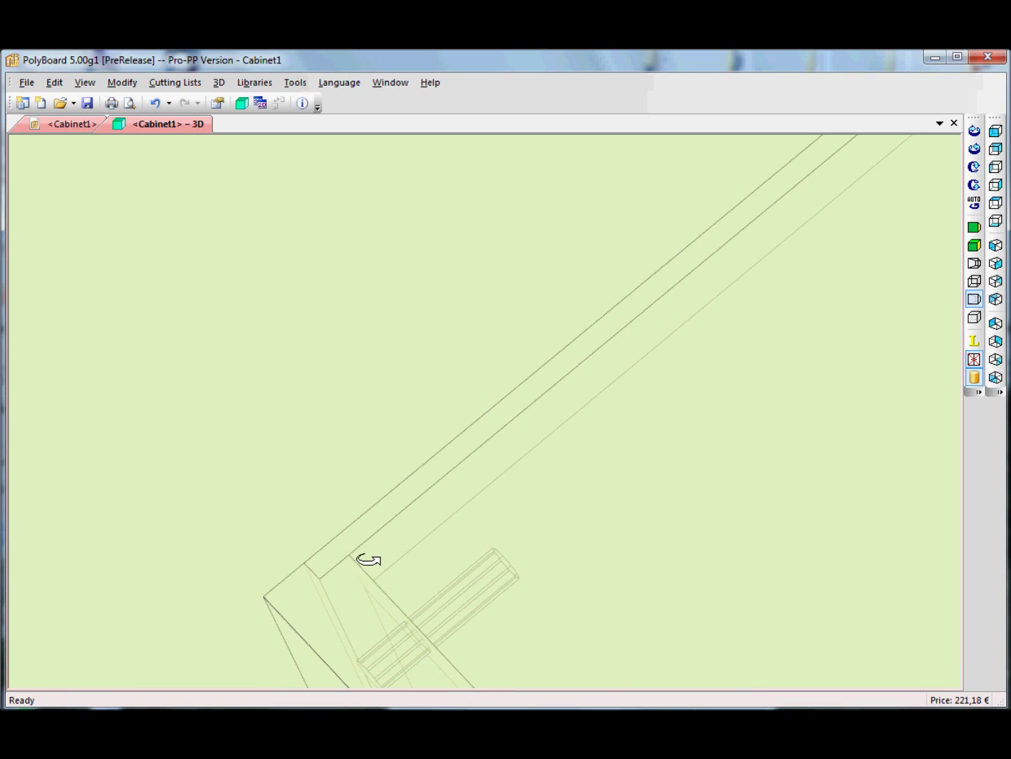
pyautogui.scroll(-2, 368, 559)
pyautogui.scroll(-2, 383, 548)
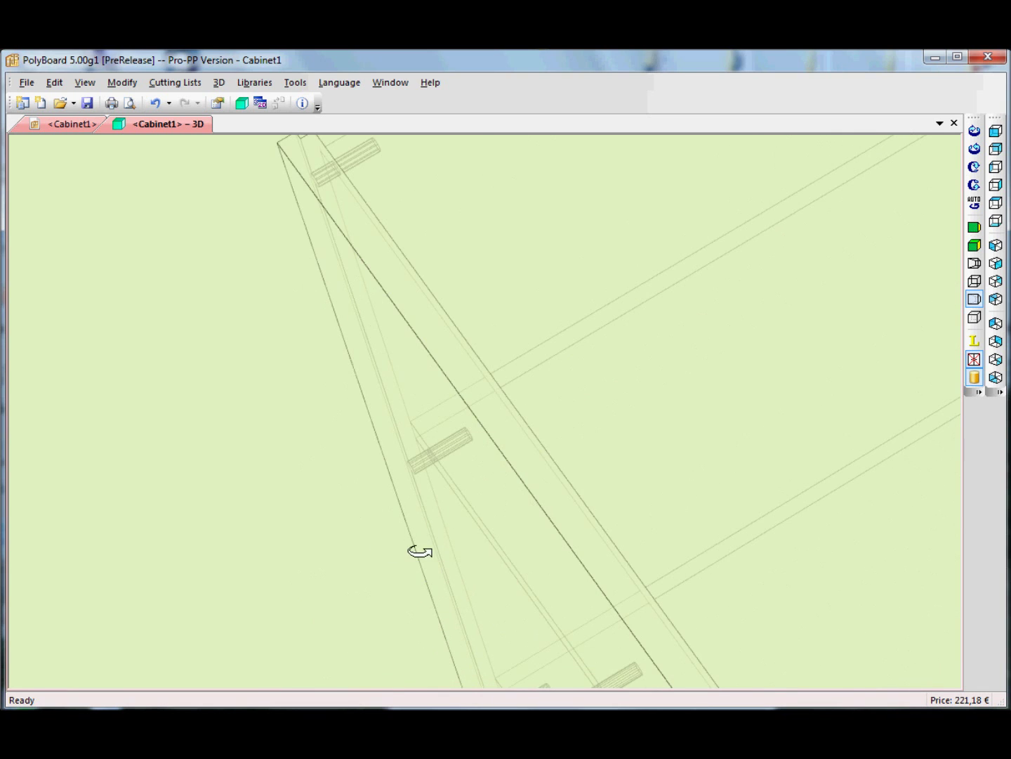
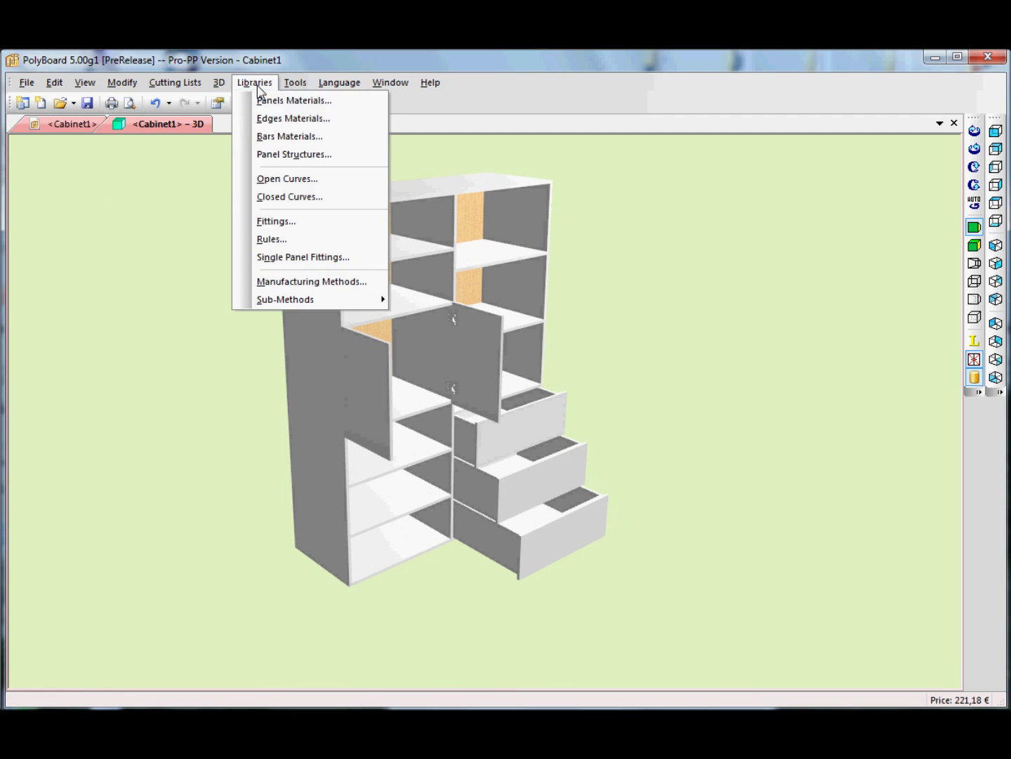
# Apply the Kitchen base cabinet manufacturing method to the whole cabinet again, with the 3D model shown as solid
pyautogui.click(312, 281)
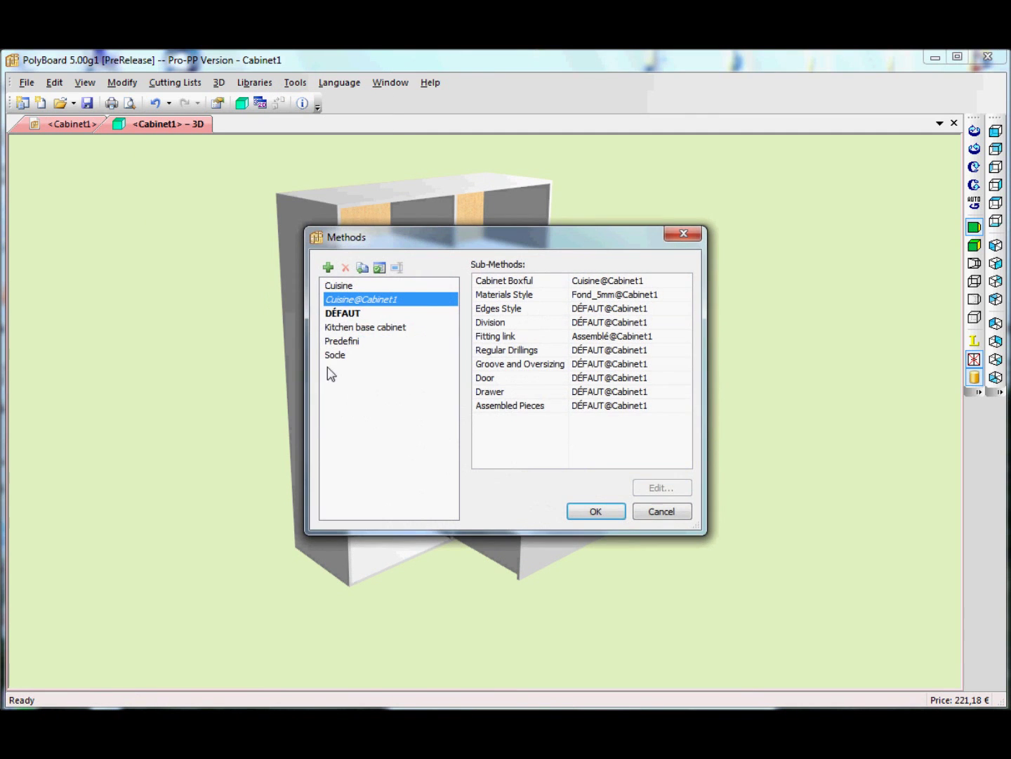
pyautogui.click(382, 326)
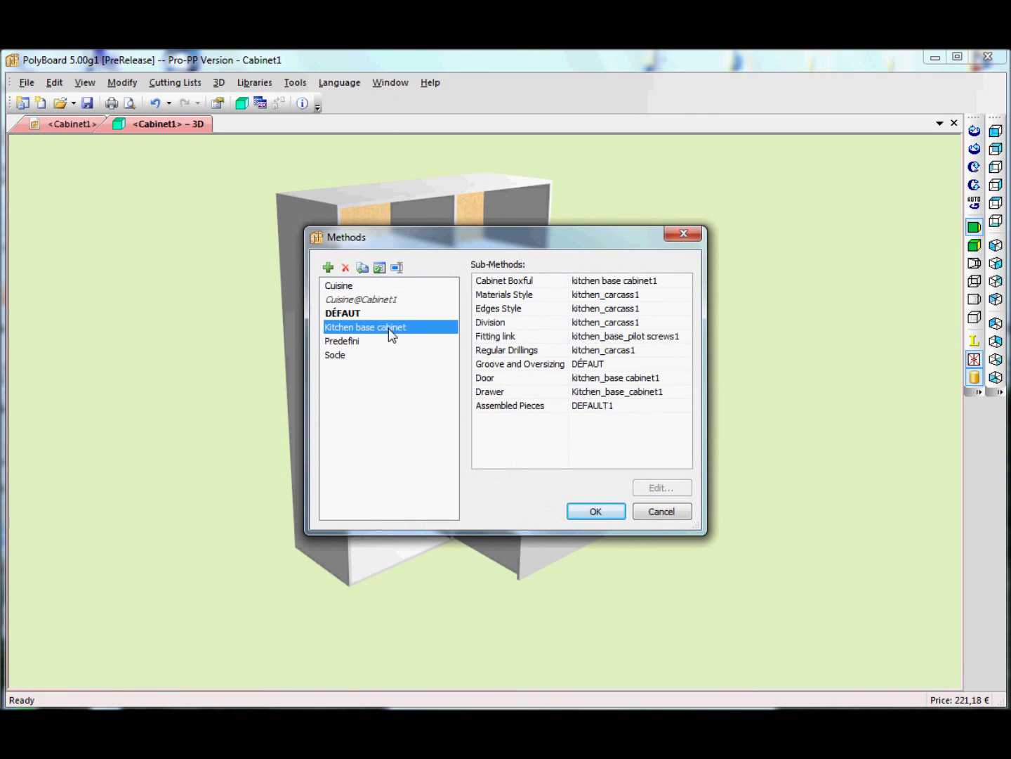
pyautogui.click(595, 510)
pyautogui.click(485, 424)
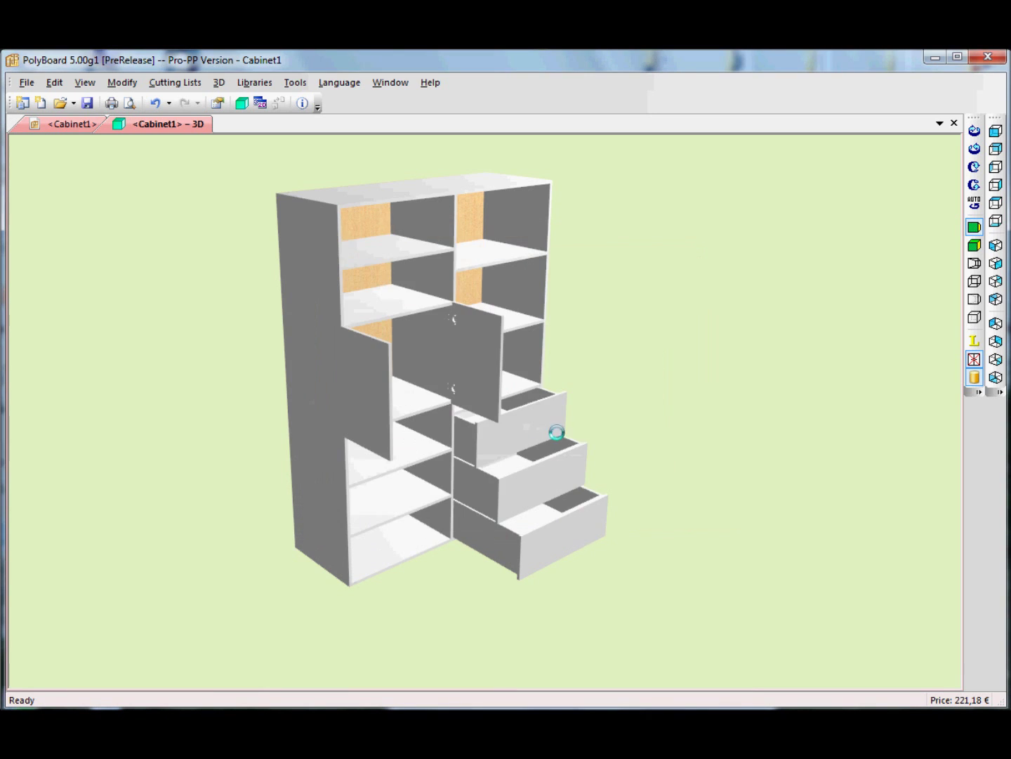
# Examine the solid 3D cabinet's upper rear corner, open doors and drawers, and view the whole cabinet from the front
pyautogui.moveTo(534, 478); pyautogui.dragTo(377, 393)
pyautogui.scroll(5, 411, 379)
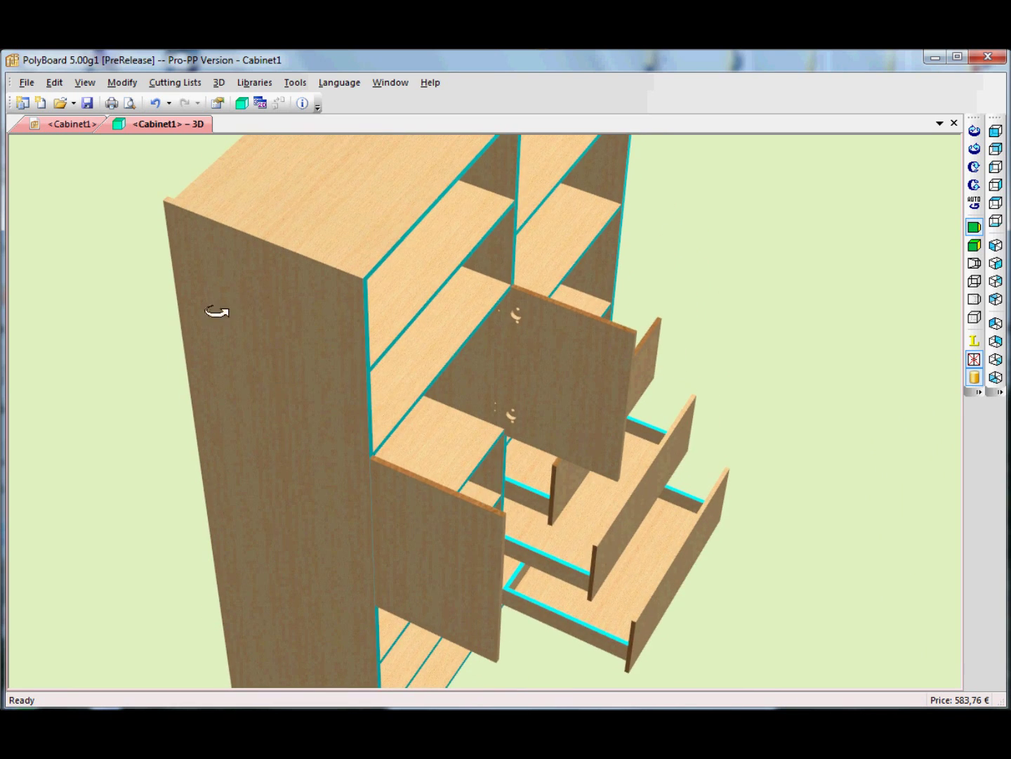
pyautogui.scroll(5, 162, 204)
pyautogui.moveTo(161, 203); pyautogui.dragTo(196, 232)
pyautogui.scroll(-5, 603, 513)
pyautogui.moveTo(603, 513); pyautogui.dragTo(484, 418)
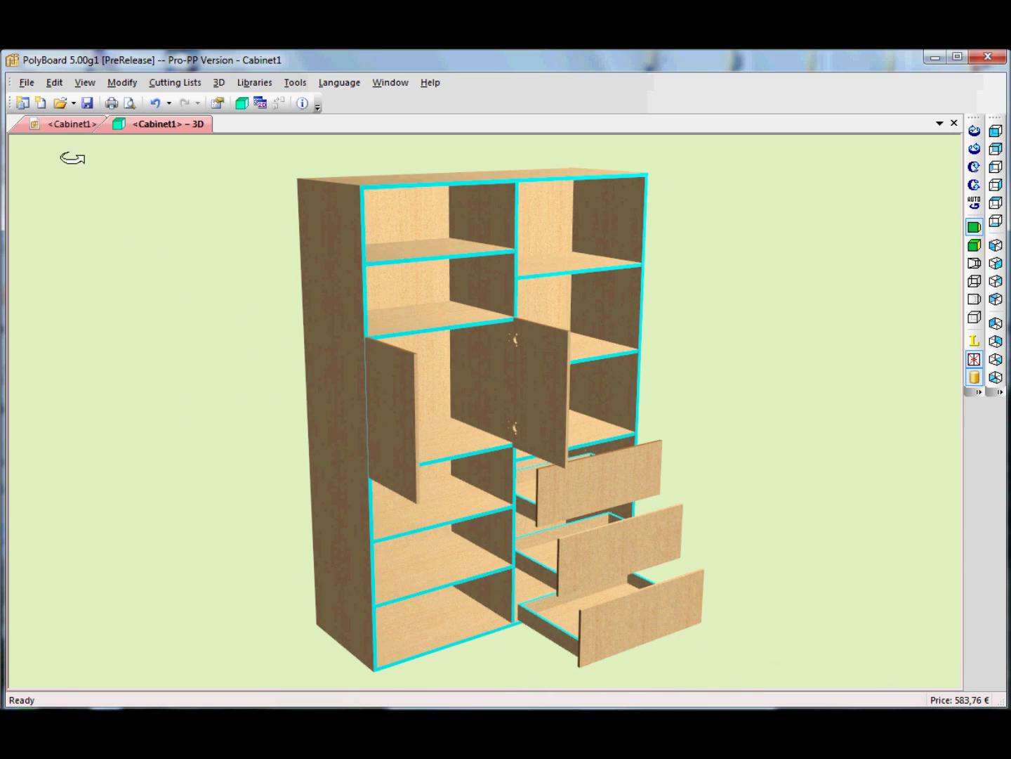
# Set the Right Side panel's overlap on its Bottom link to 100 mm in the cabinet drawing
pyautogui.click(75, 125)
pyautogui.scroll(-3, 588, 491)
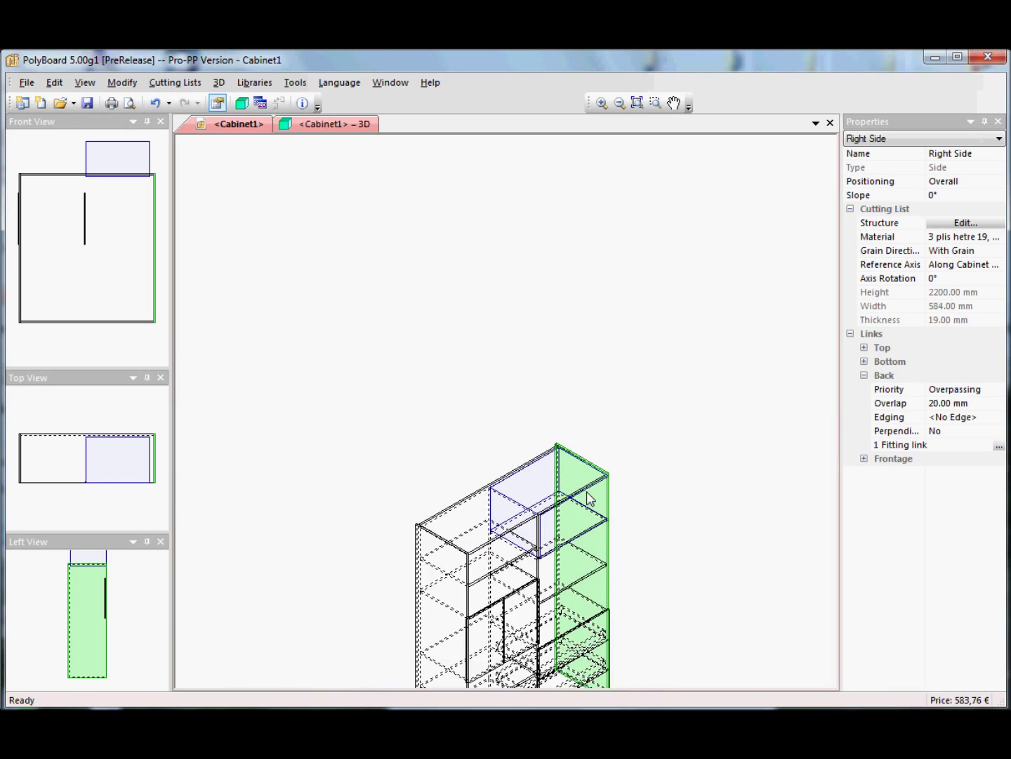
pyautogui.moveTo(589, 497); pyautogui.dragTo(545, 324, button='middle')
pyautogui.scroll(-1, 542, 351)
pyautogui.scroll(4, 502, 475)
pyautogui.moveTo(502, 475); pyautogui.dragTo(400, 351, button='middle')
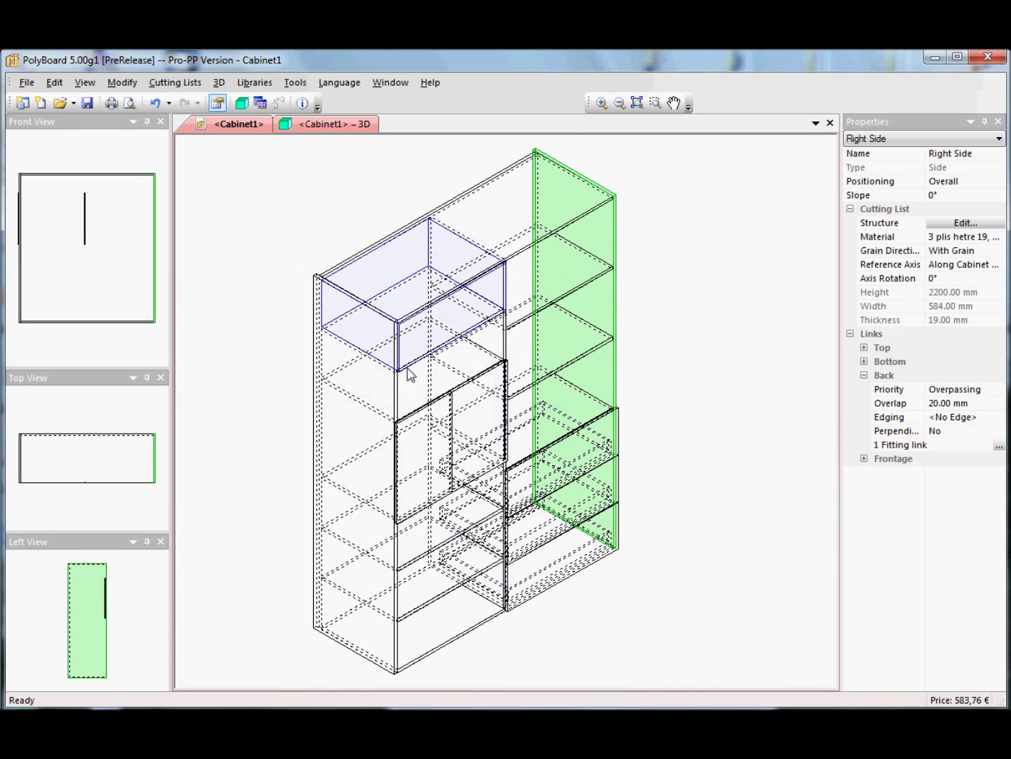
pyautogui.click(384, 321)
pyautogui.rightClick(386, 320)
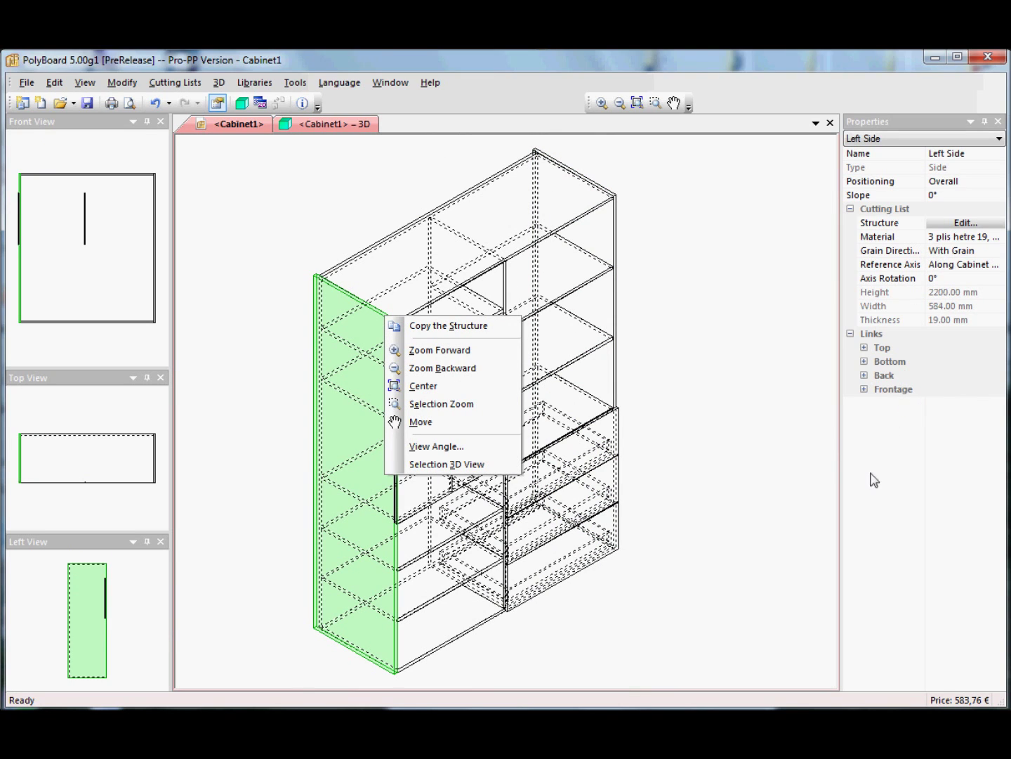
pyautogui.click(710, 433)
pyautogui.click(592, 190)
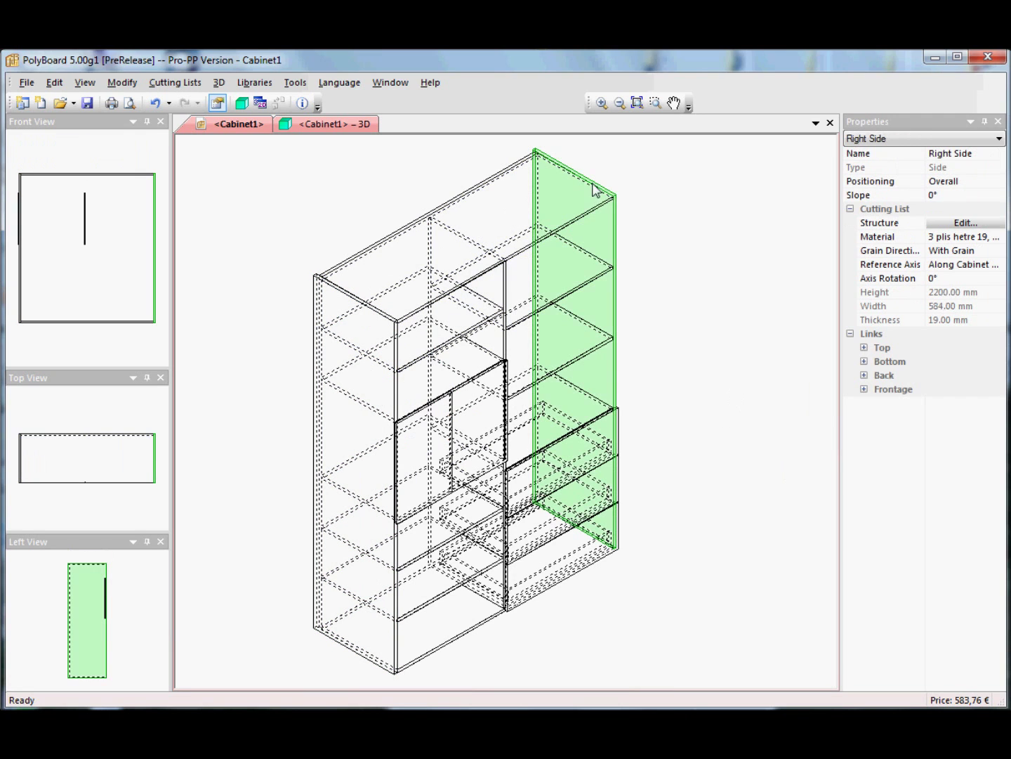
pyautogui.click(864, 361)
pyautogui.click(932, 390)
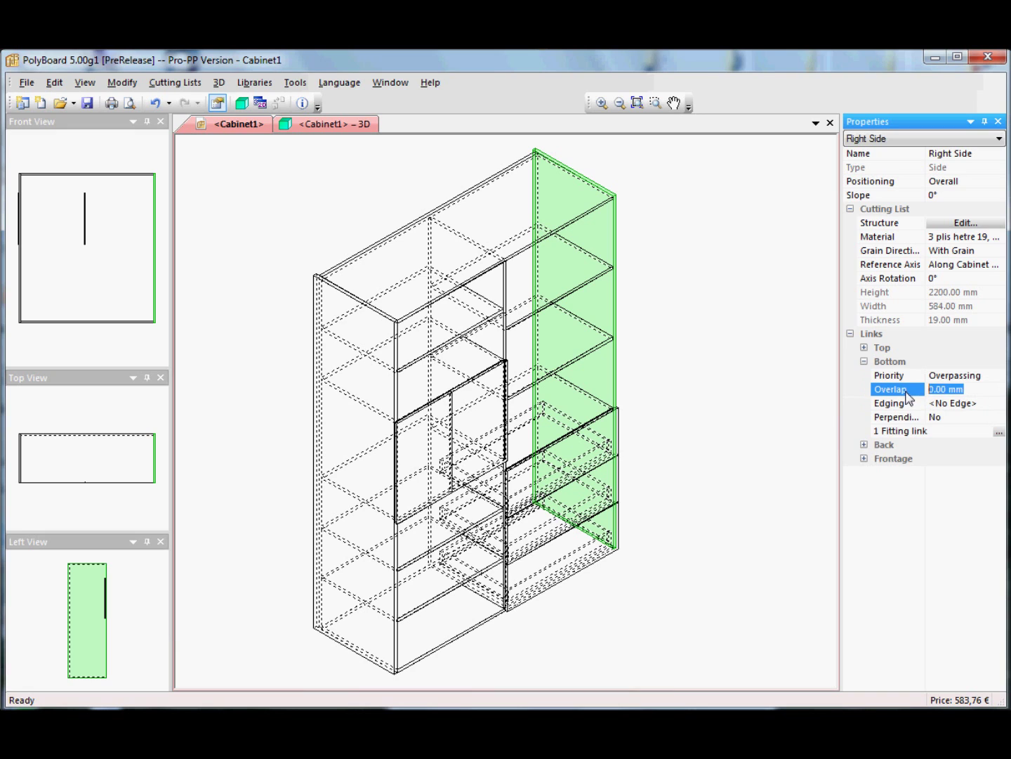
pyautogui.press('Return')
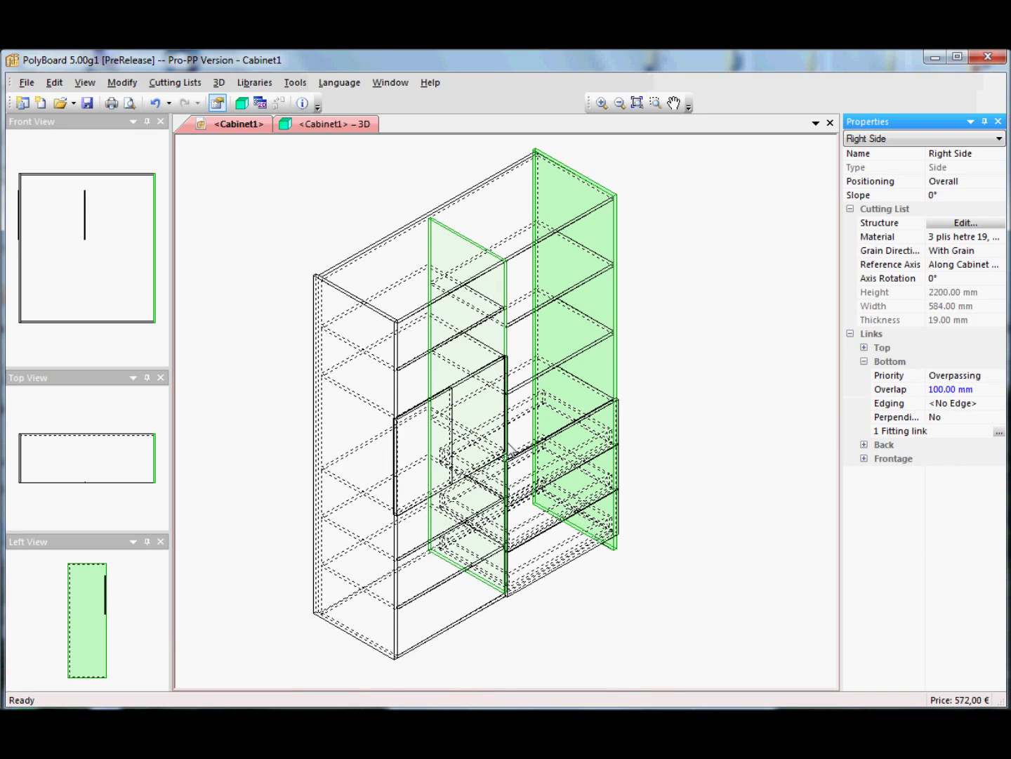
# Set the Left Side panel's overlap on its Bottom link to 100 mm
pyautogui.click(378, 318)
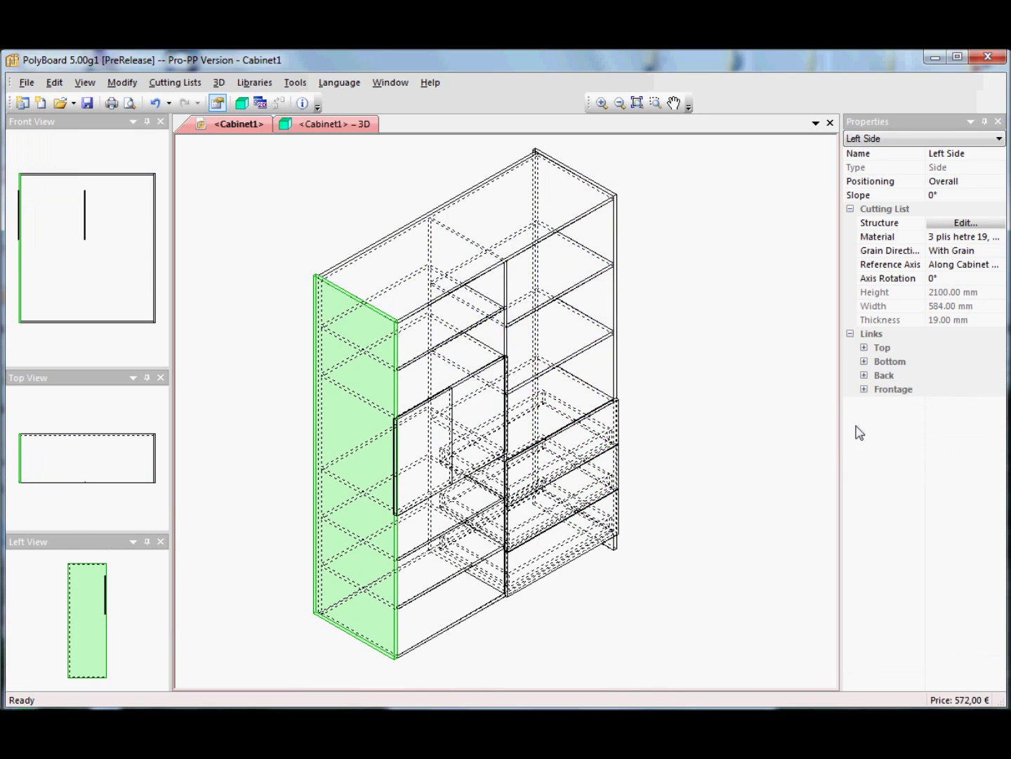
pyautogui.click(865, 361)
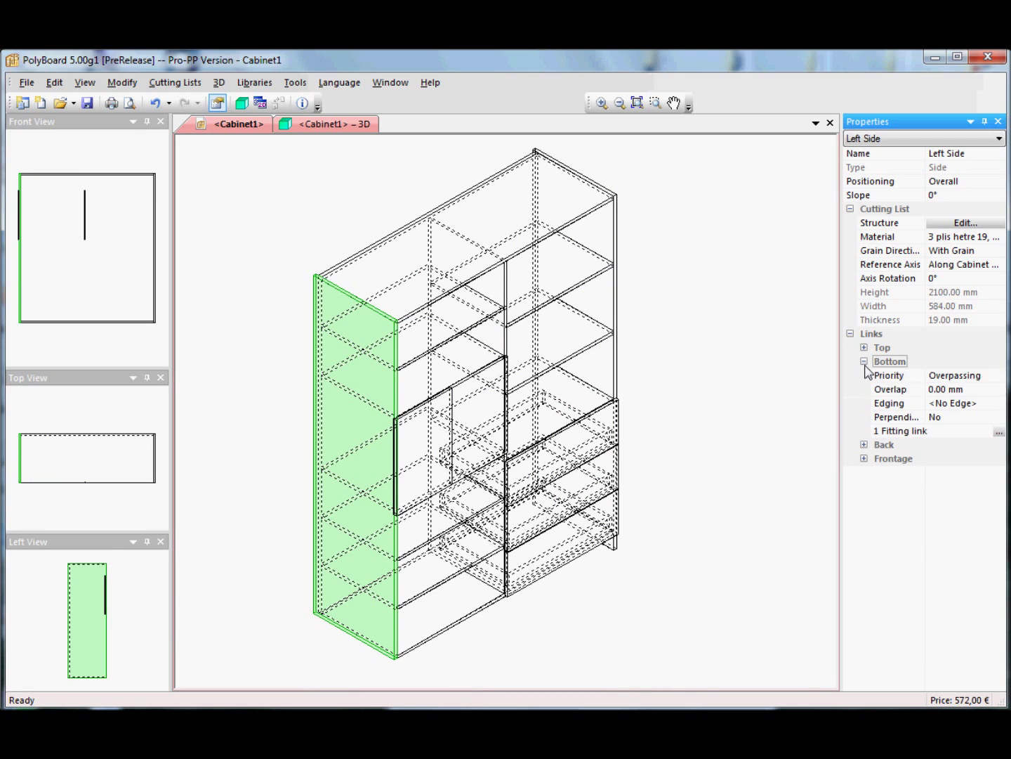
pyautogui.click(982, 390)
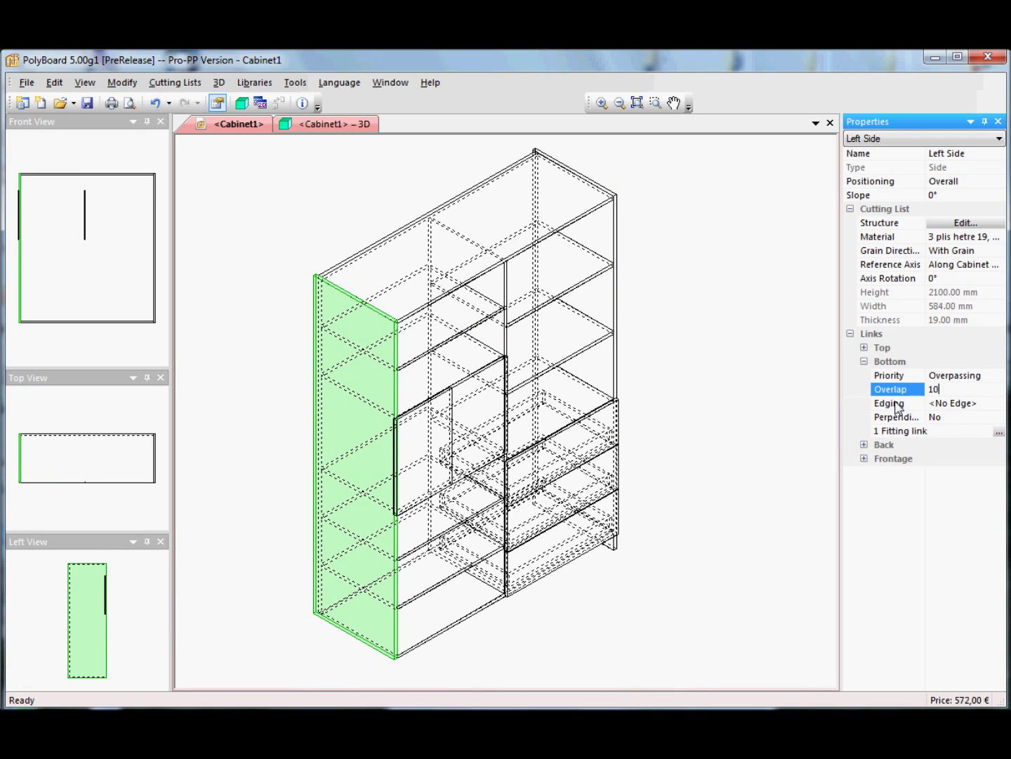
pyautogui.press('Return')
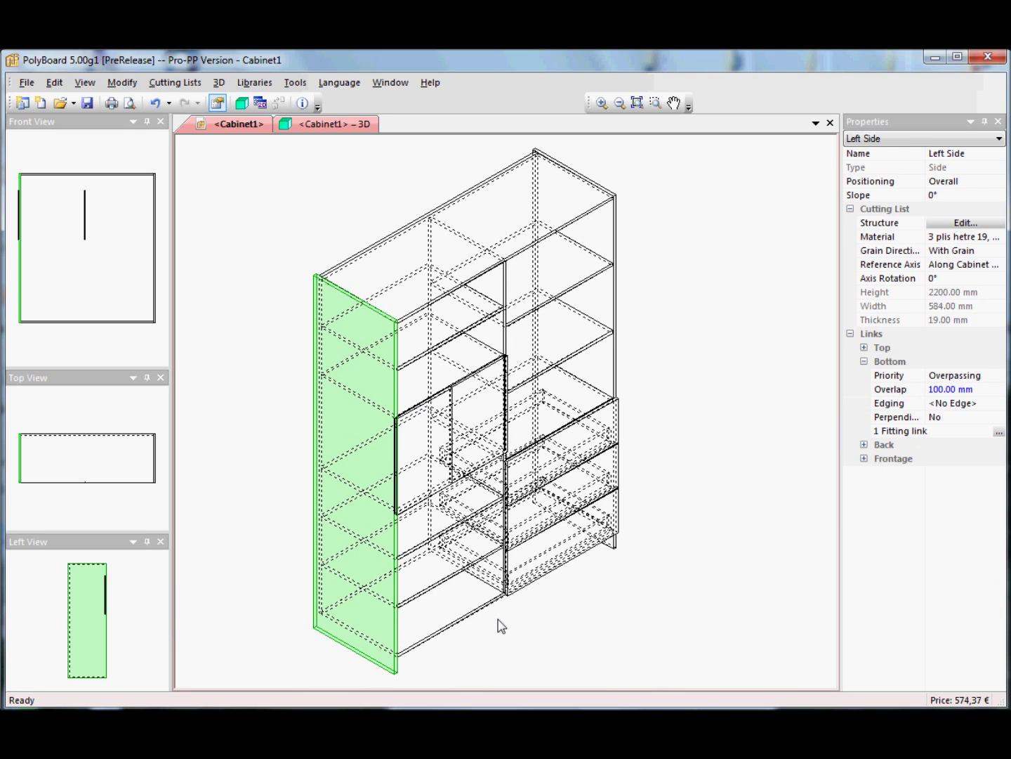
# Add a frontage plinth with a 50 mm recess in the zone beneath the cabinet's bottom panel
pyautogui.click(495, 625)
pyautogui.rightClick(492, 625)
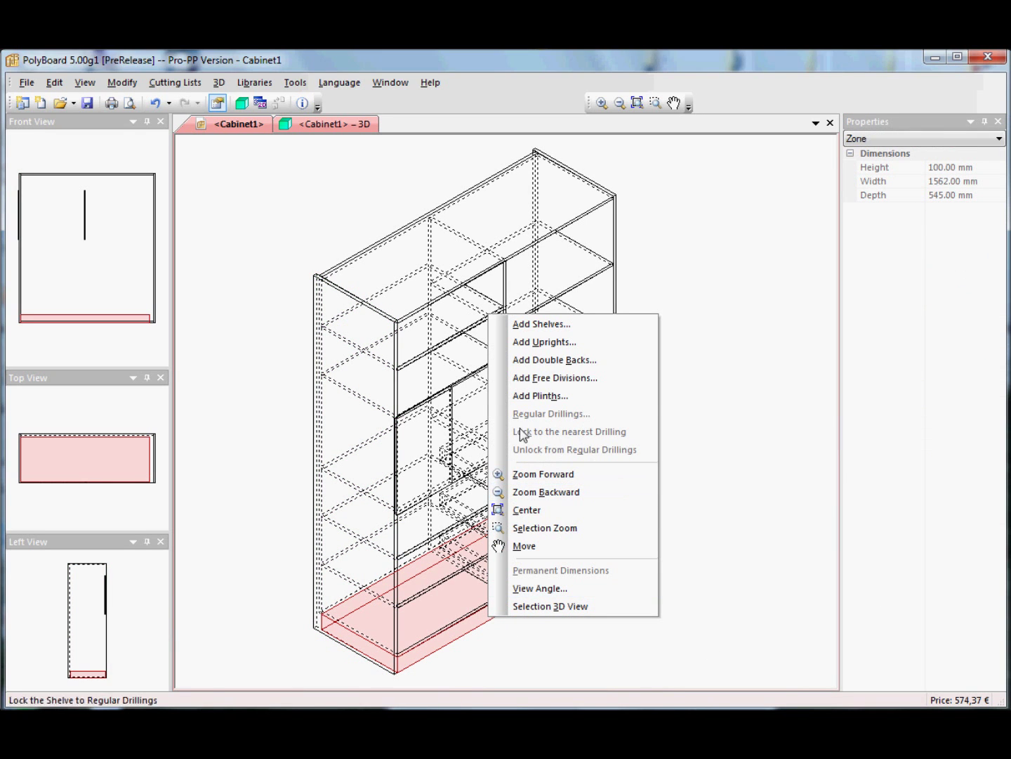
pyautogui.click(540, 395)
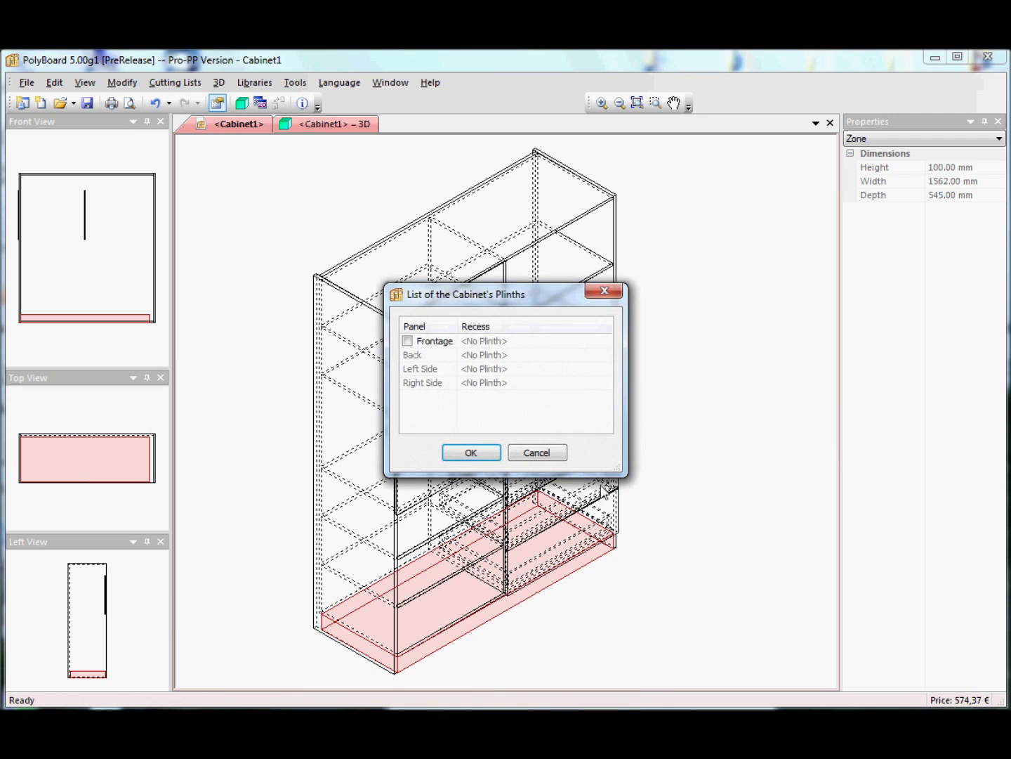
pyautogui.click(407, 340)
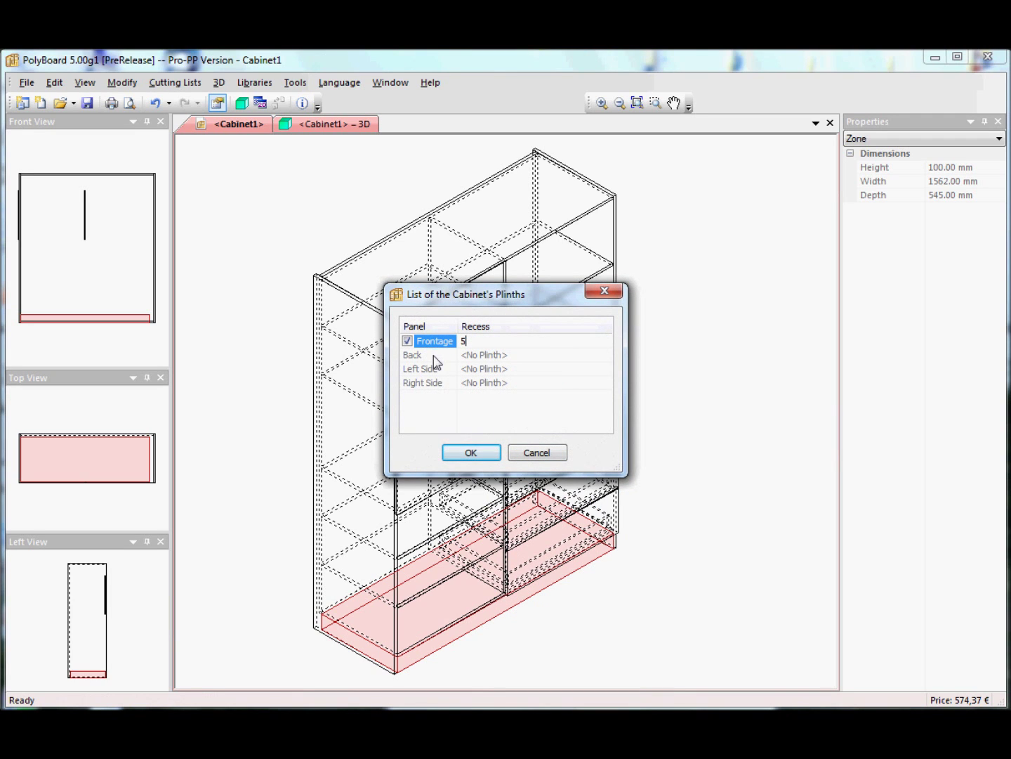
pyautogui.click(484, 460)
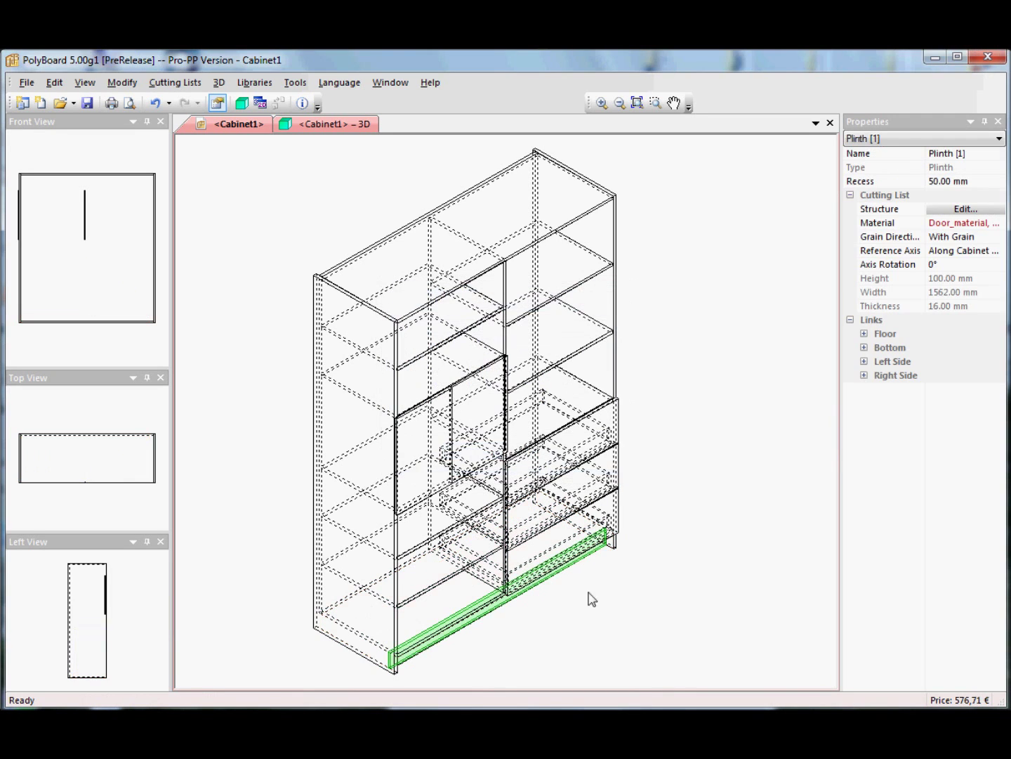
# Examine the plinth and the extended side panels in the 3D view from the front and slightly above
pyautogui.click(518, 627)
pyautogui.click(306, 127)
pyautogui.moveTo(472, 446); pyautogui.dragTo(609, 568)
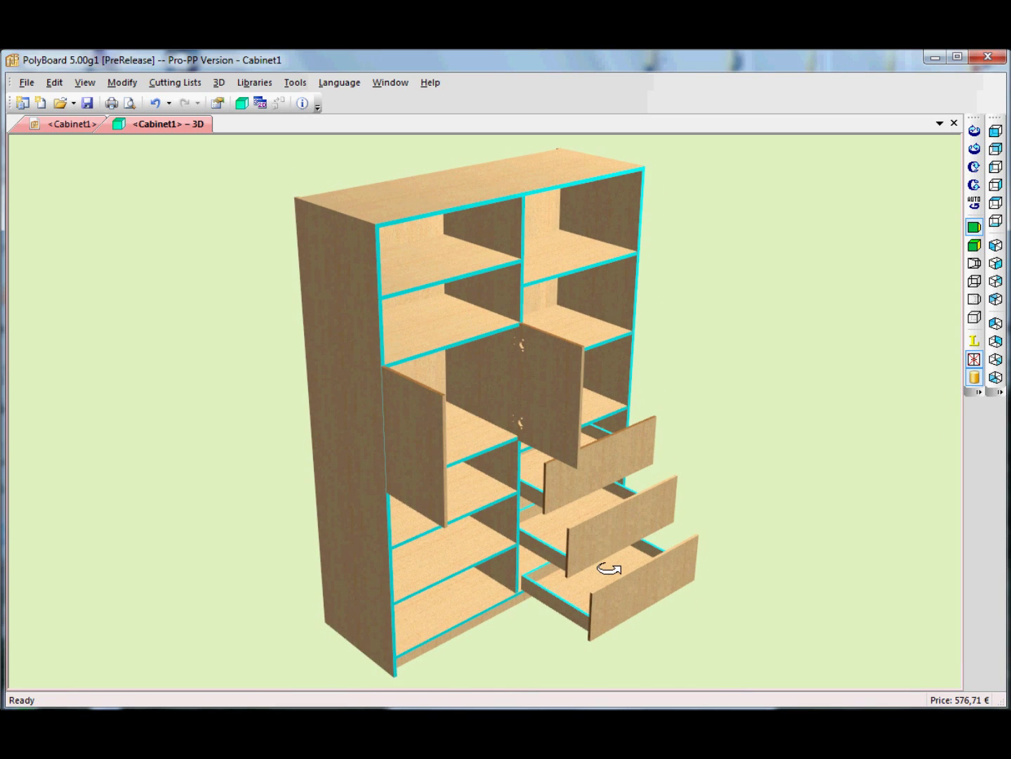
# Give the cabinet a multiple slope top along its width, with a peak at x 800, y 200 and the profile's left end raised about 100 mm
pyautogui.click(79, 127)
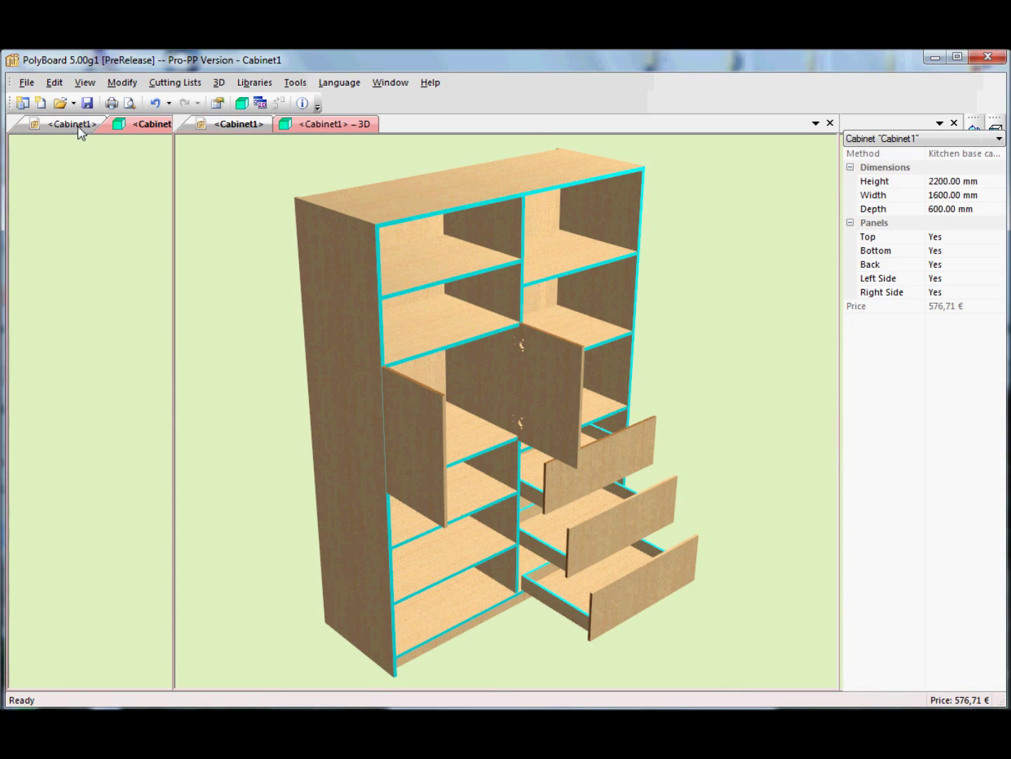
pyautogui.scroll(3, 559, 455)
pyautogui.scroll(-3, 559, 455)
pyautogui.click(435, 437)
pyautogui.click(435, 437)
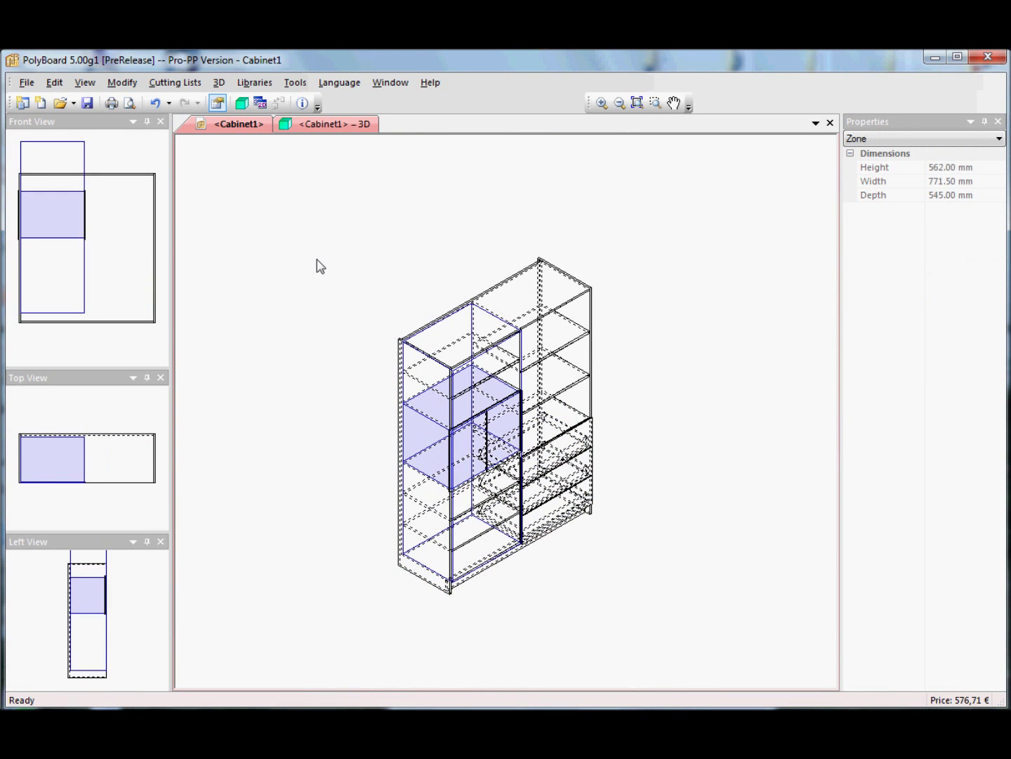
pyautogui.click(137, 87)
pyautogui.moveTo(189, 308)
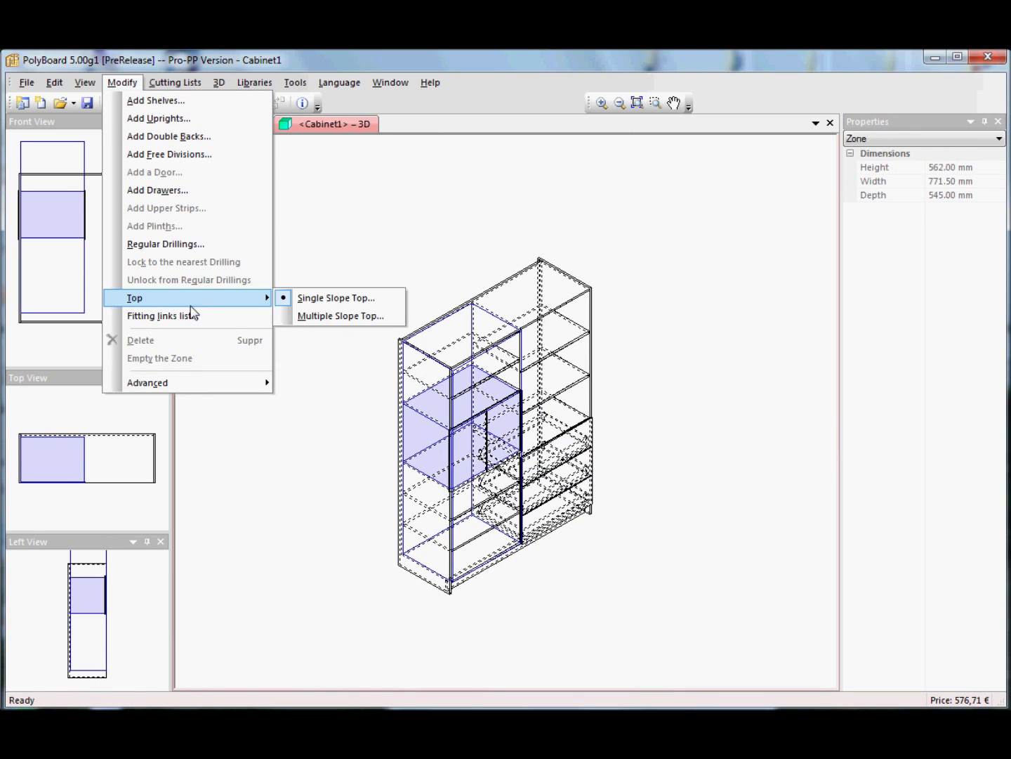
pyautogui.click(342, 316)
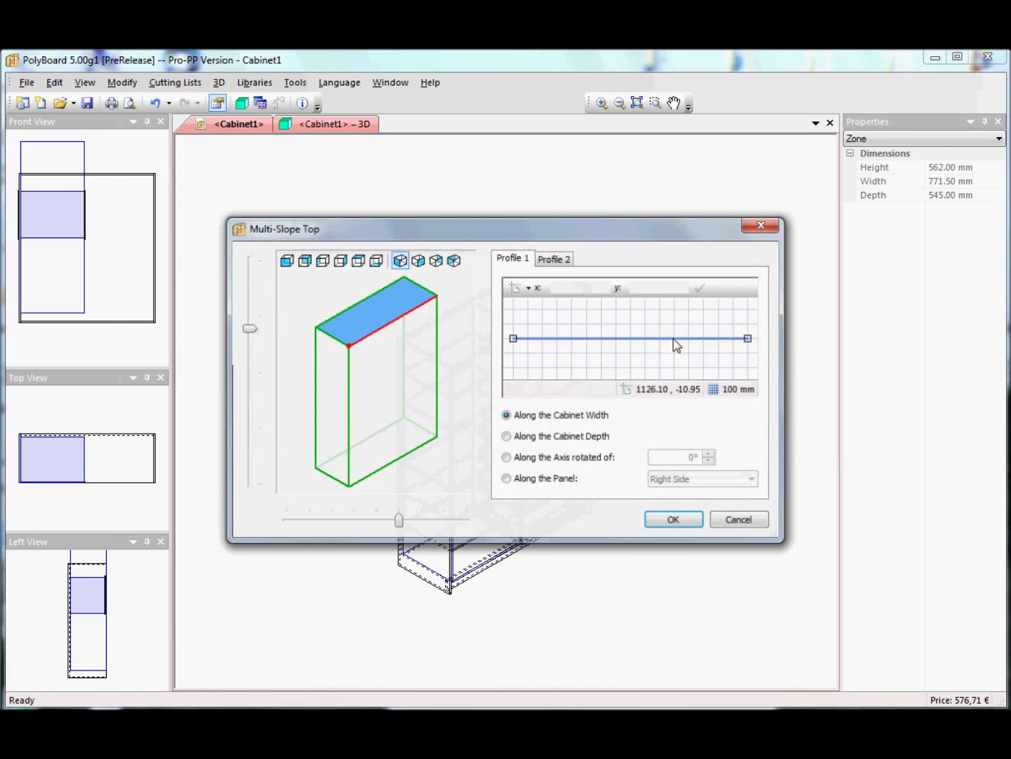
pyautogui.click(627, 338)
pyautogui.moveTo(627, 338); pyautogui.dragTo(632, 309)
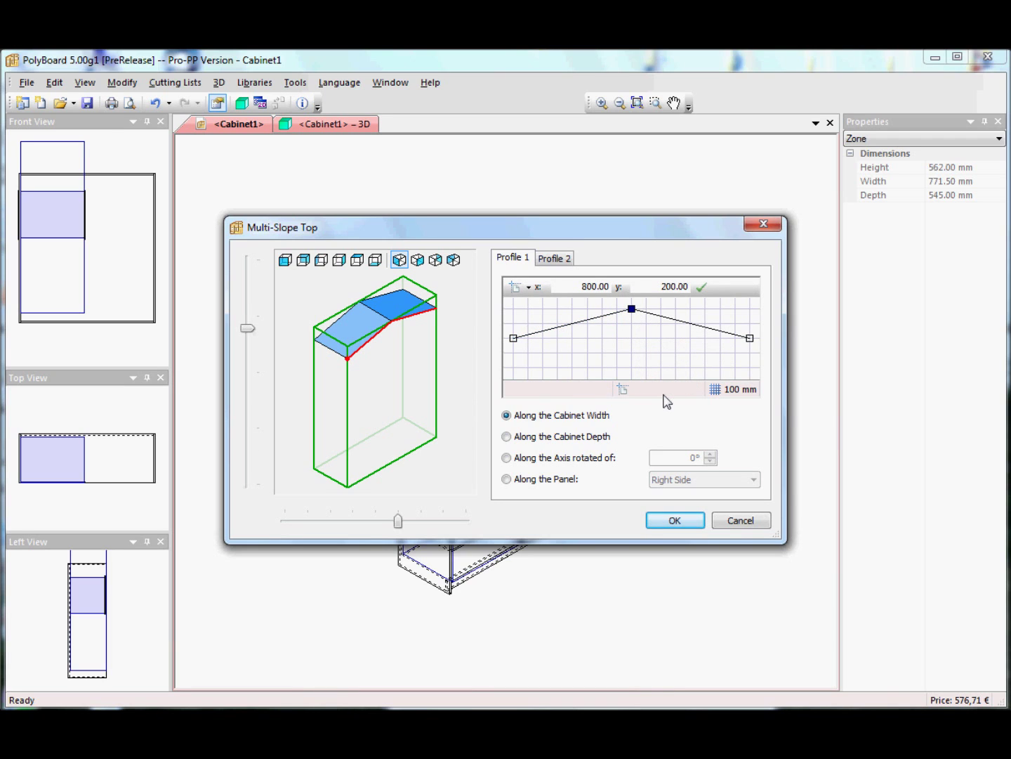
pyautogui.moveTo(513, 339); pyautogui.dragTo(513, 325)
pyautogui.click(674, 521)
# Examine the sloped top and its upper zones in the wireframe drawing and in the solid 3D view
pyautogui.moveTo(534, 338); pyautogui.dragTo(508, 386, button='middle')
pyautogui.click(436, 378)
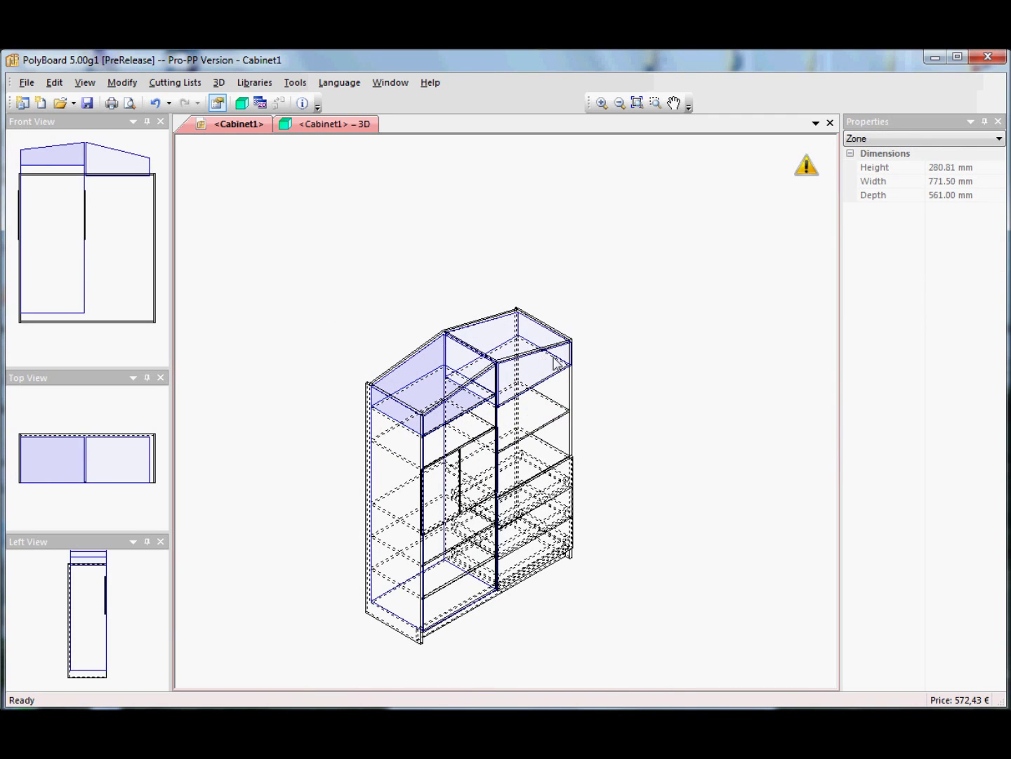
pyautogui.click(336, 124)
pyautogui.moveTo(383, 319); pyautogui.dragTo(463, 345)
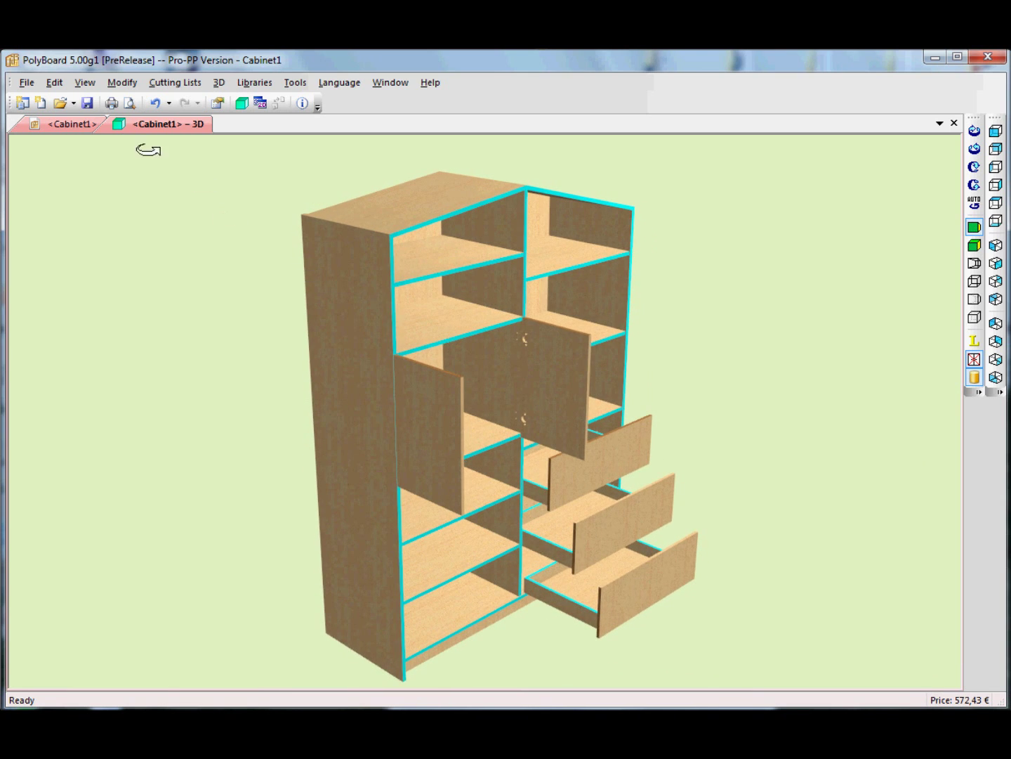
# Set the slope of the Left Side panel to 15°
pyautogui.click(71, 124)
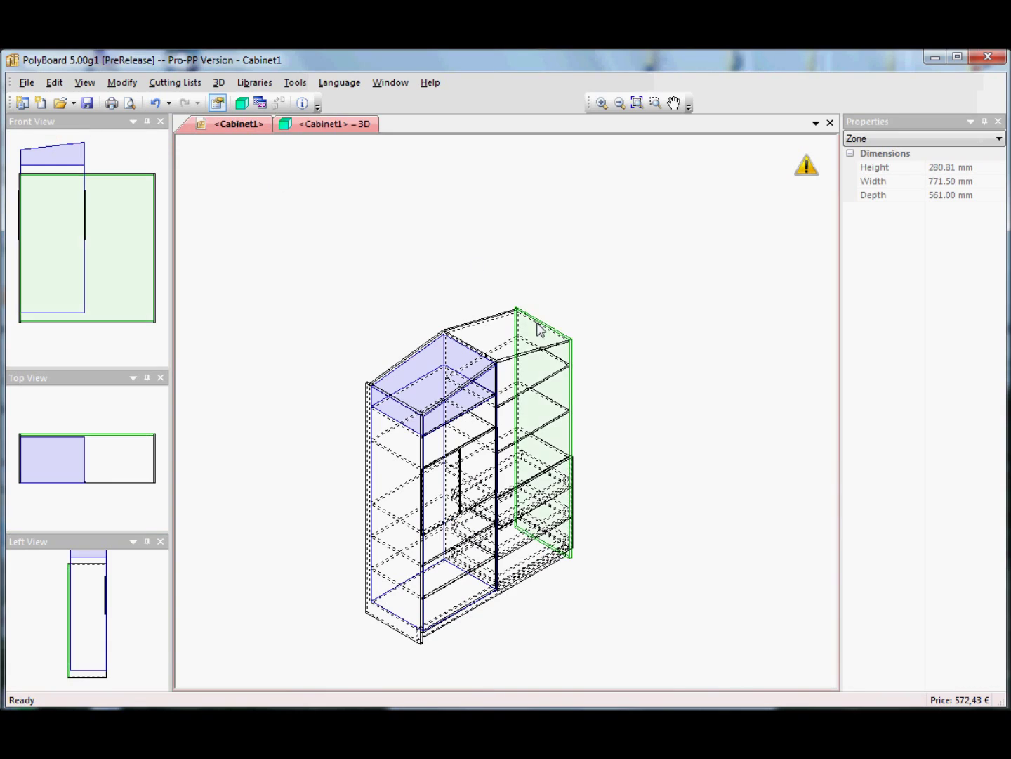
pyautogui.click(391, 401)
pyautogui.click(949, 197)
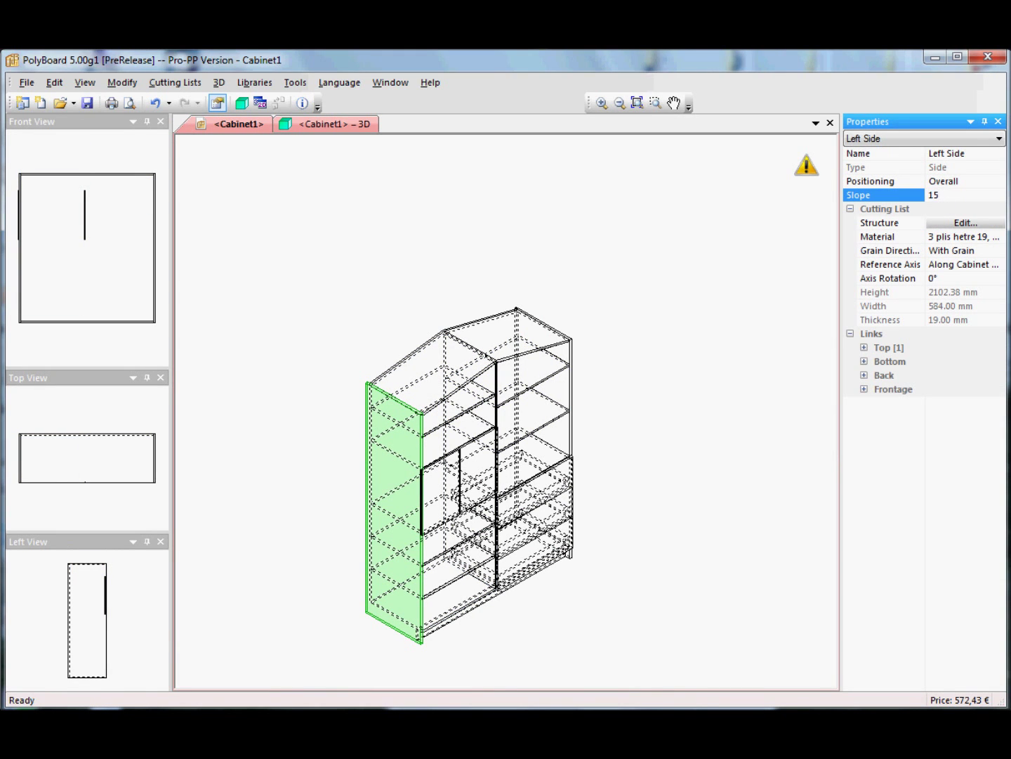
pyautogui.press('Return')
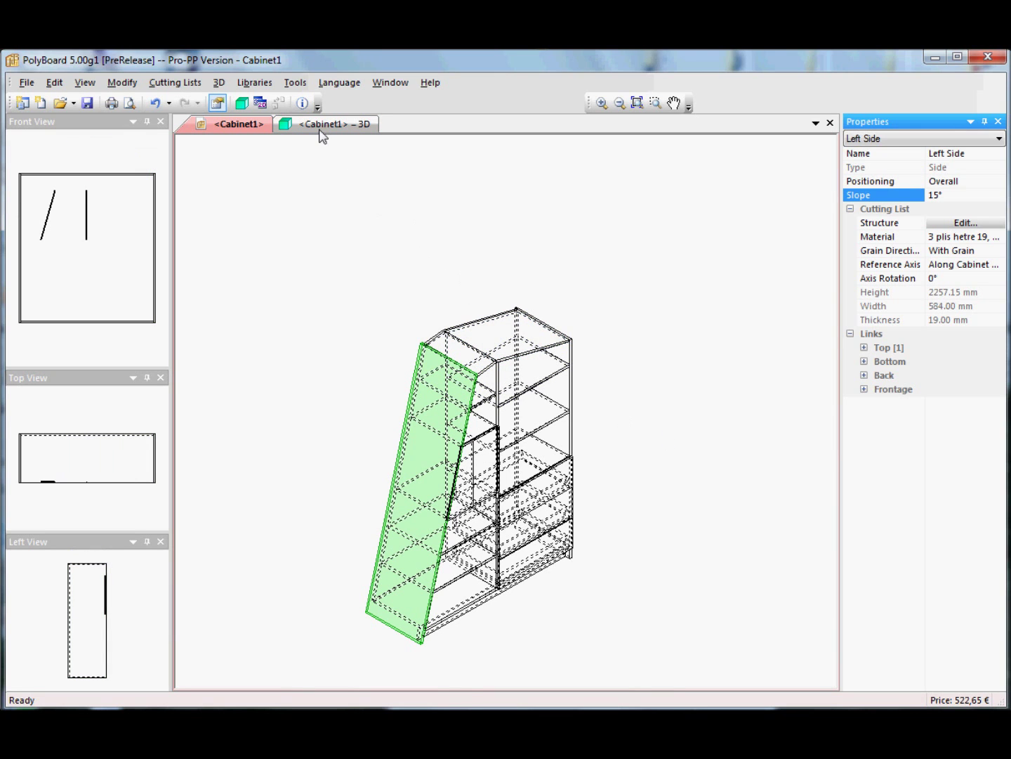
# View the cabinet with its slanted left side in 3D, first with doors and drawers open, then closed
pyautogui.click(281, 136)
pyautogui.moveTo(502, 398); pyautogui.dragTo(587, 418)
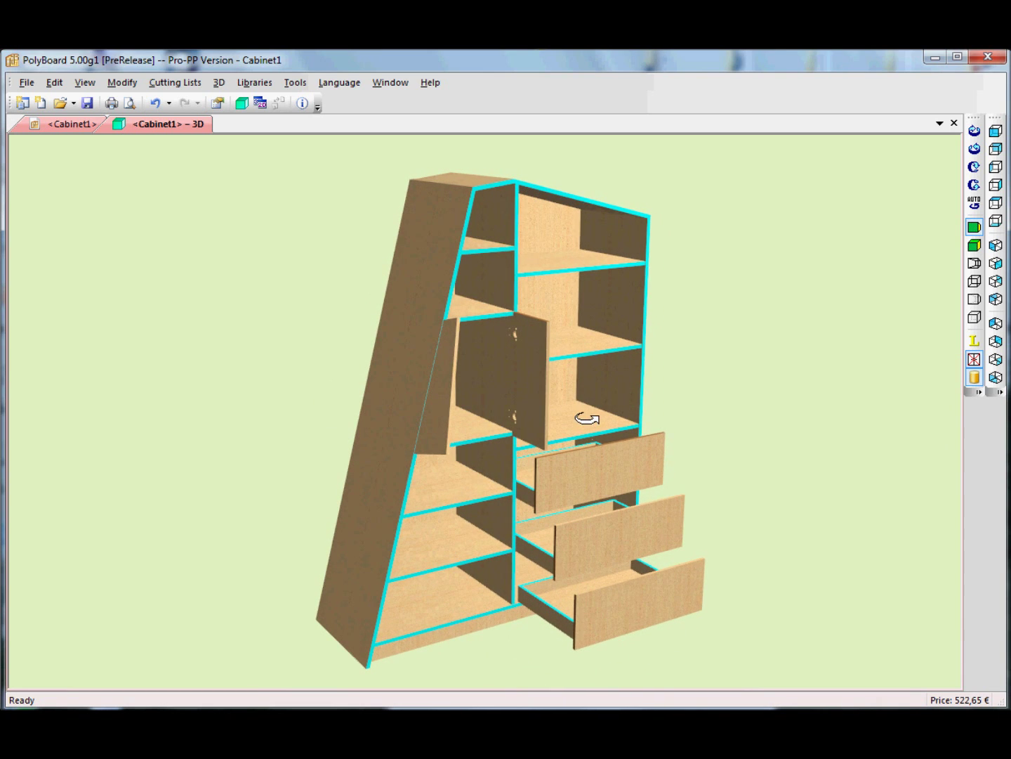
pyautogui.click(974, 358)
pyautogui.moveTo(566, 533); pyautogui.dragTo(591, 536)
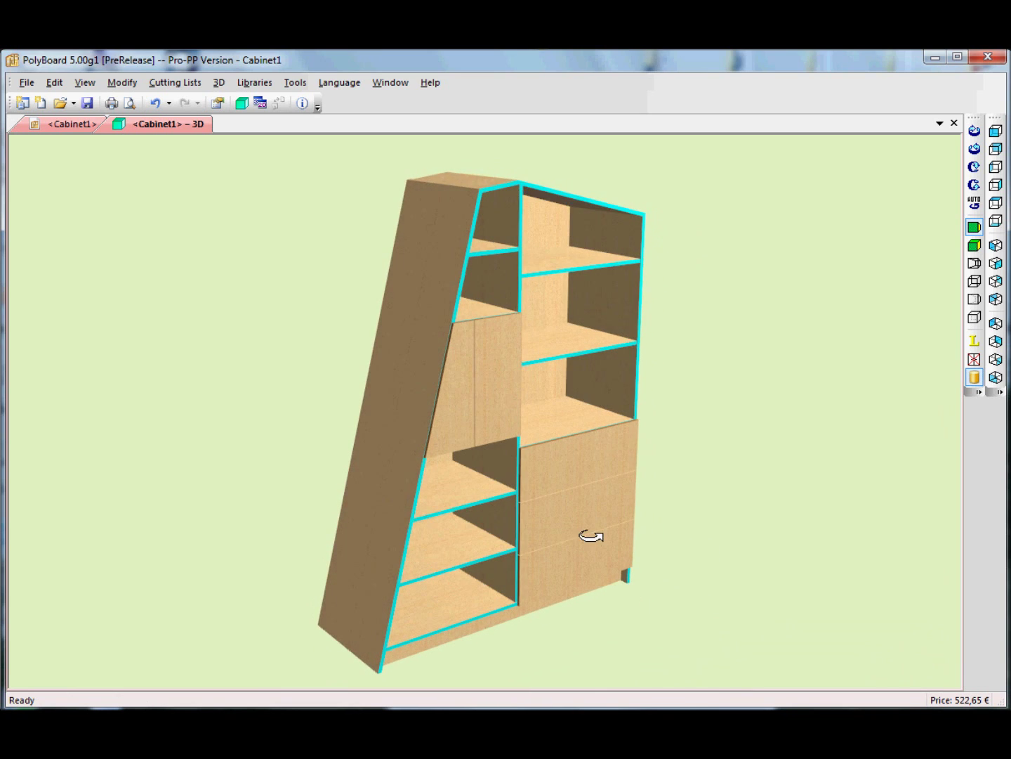
# Display the cabinet's cutting list, look through it and close it
pyautogui.click(174, 82)
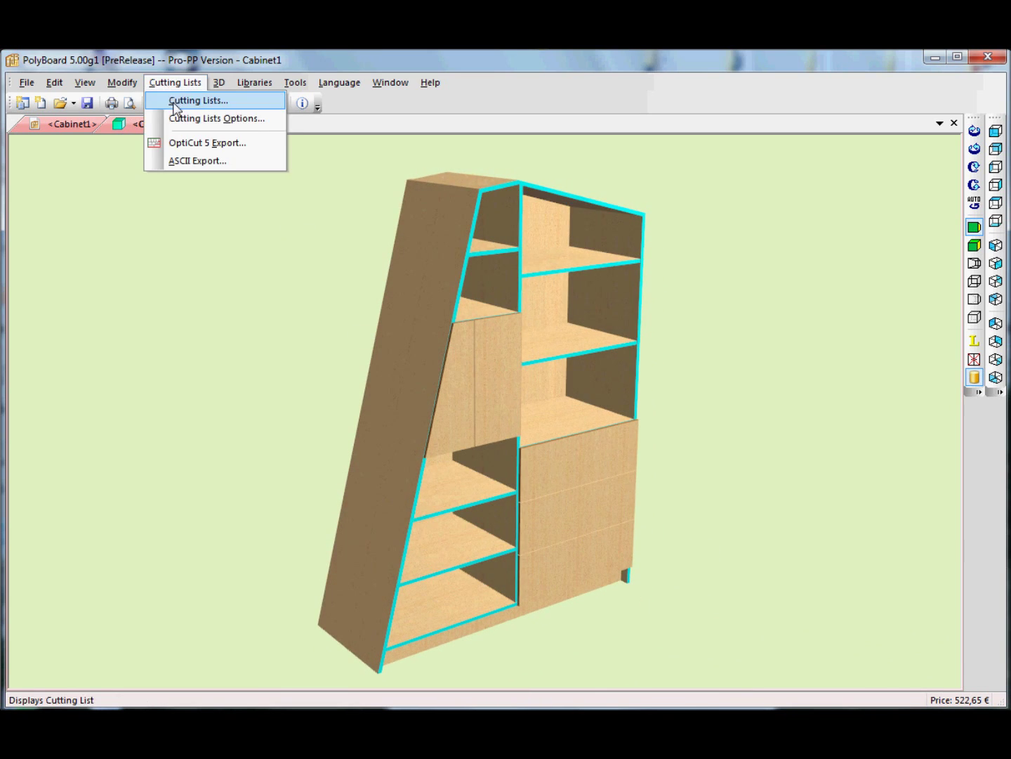
pyautogui.click(179, 99)
pyautogui.moveTo(707, 370); pyautogui.dragTo(707, 443)
pyautogui.click(680, 512)
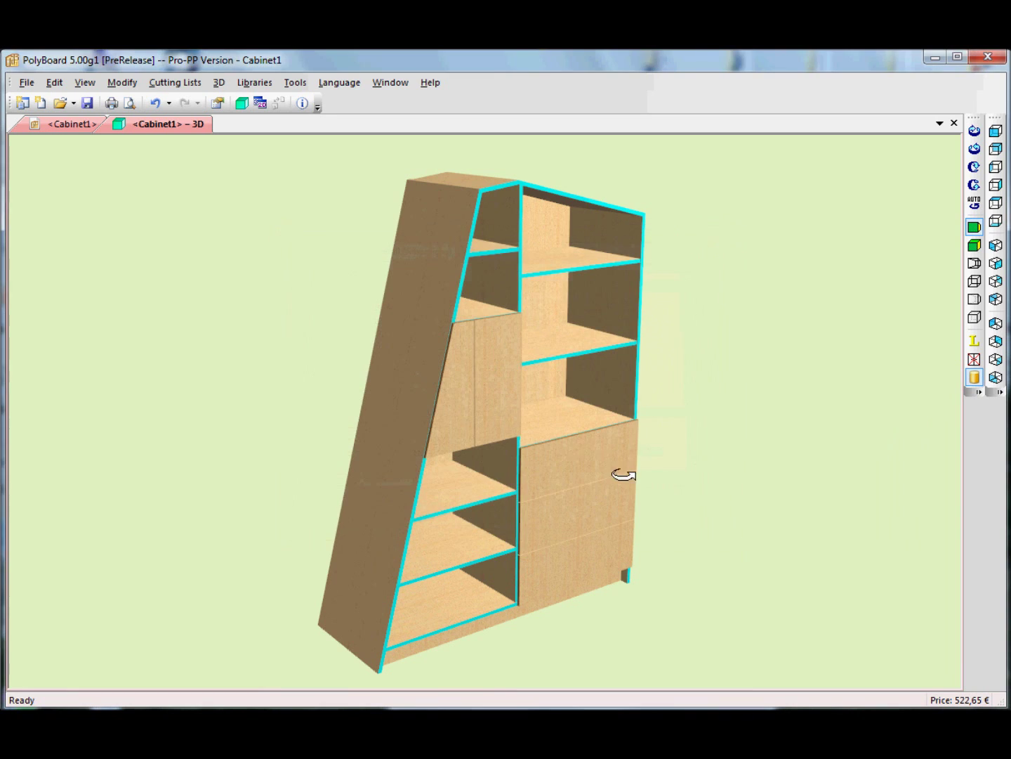
# Deselect the slanted side panel in the drawing and view the closed cabinet in 3D from a higher front angle
pyautogui.click(68, 123)
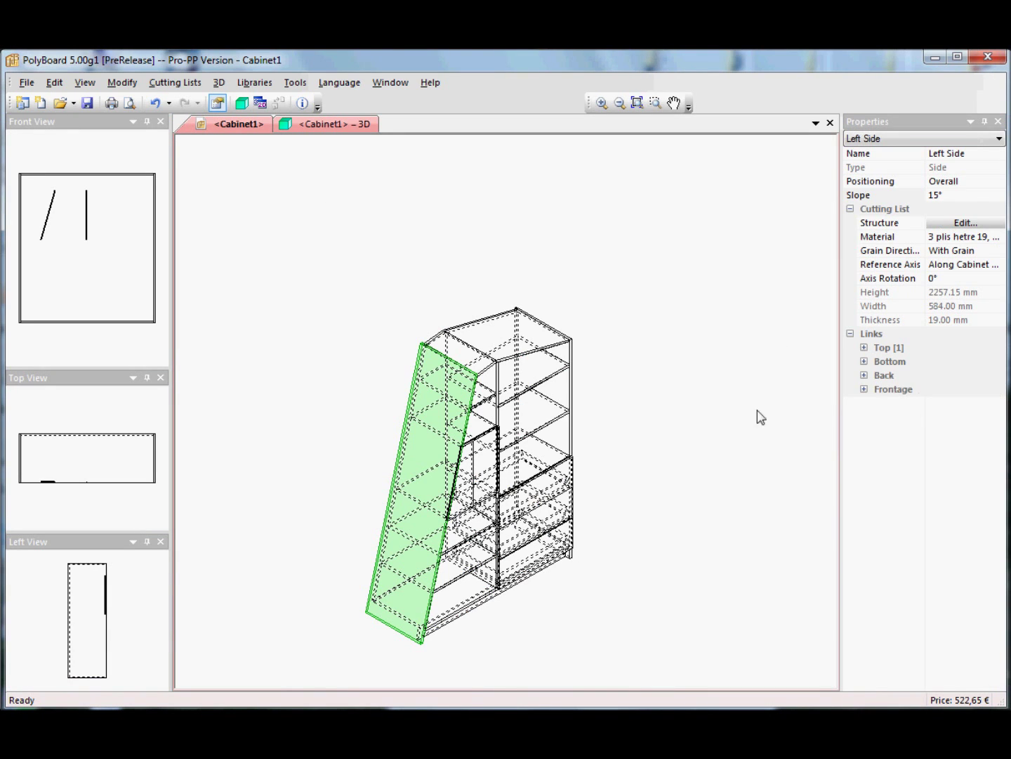
pyautogui.click(724, 416)
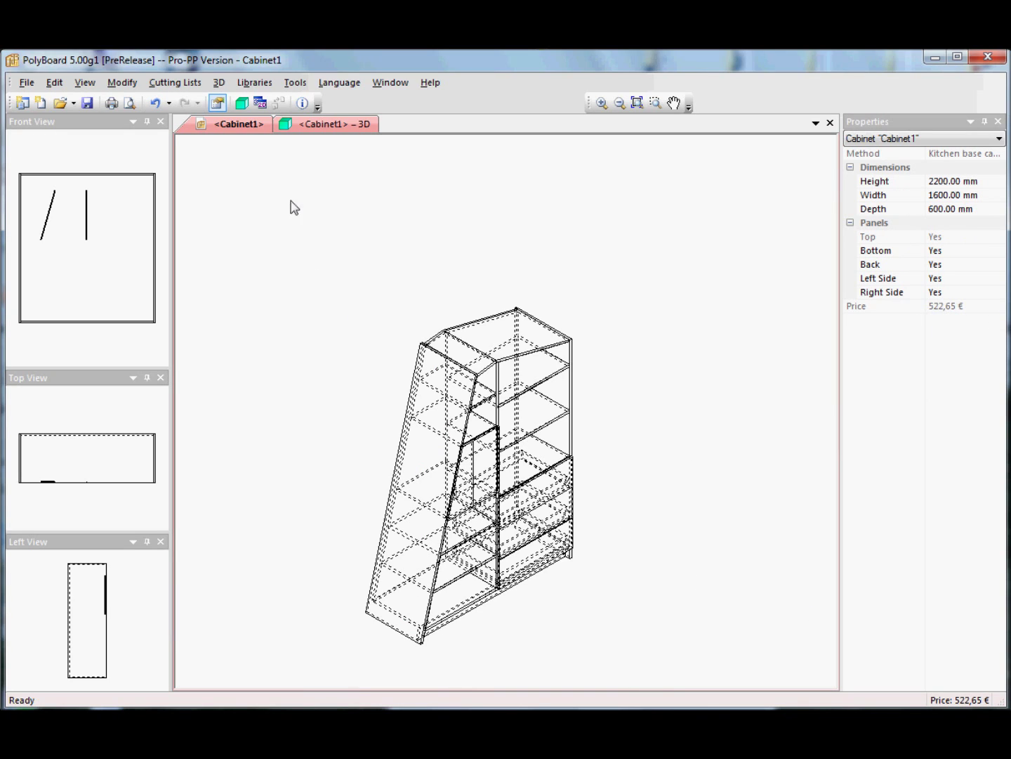
pyautogui.click(302, 125)
pyautogui.moveTo(458, 233); pyautogui.dragTo(511, 446)
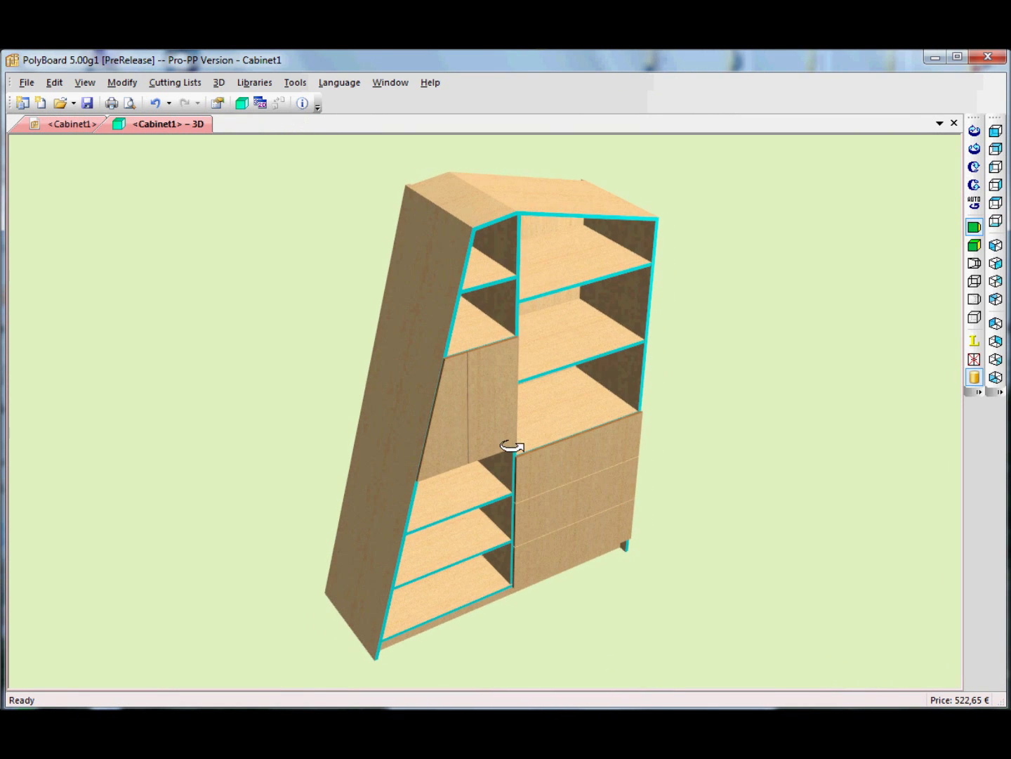
# Set the slope of the Left Side panel to 0° in the cabinet drawing
pyautogui.click(68, 124)
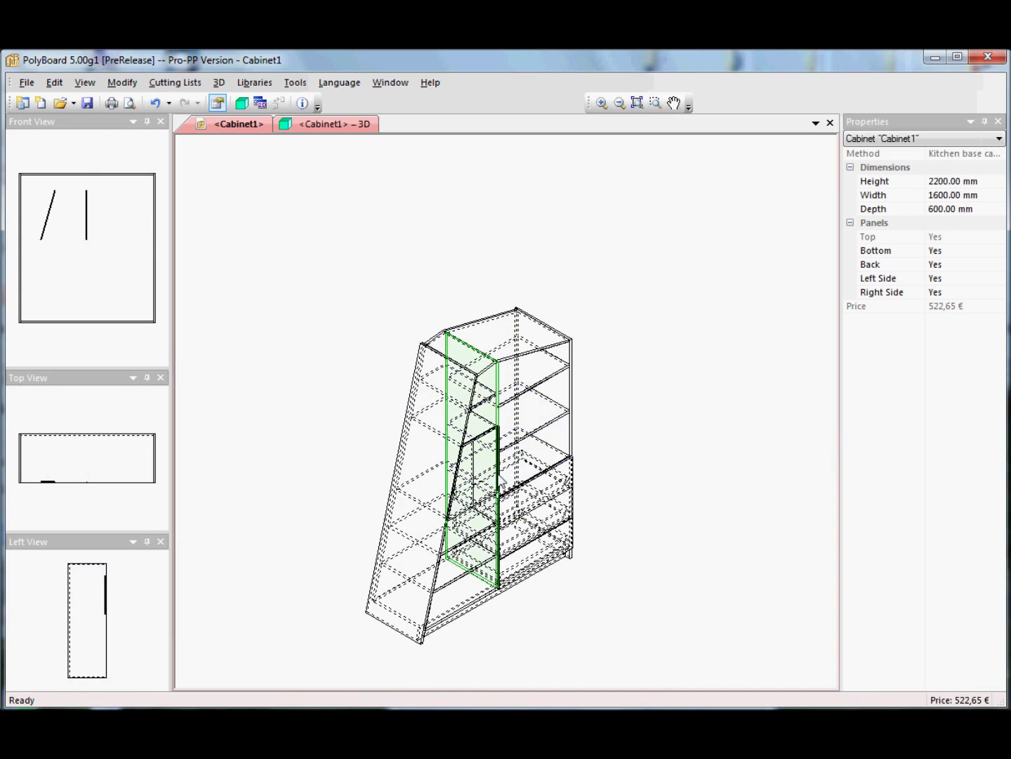
pyautogui.scroll(3, 496, 479)
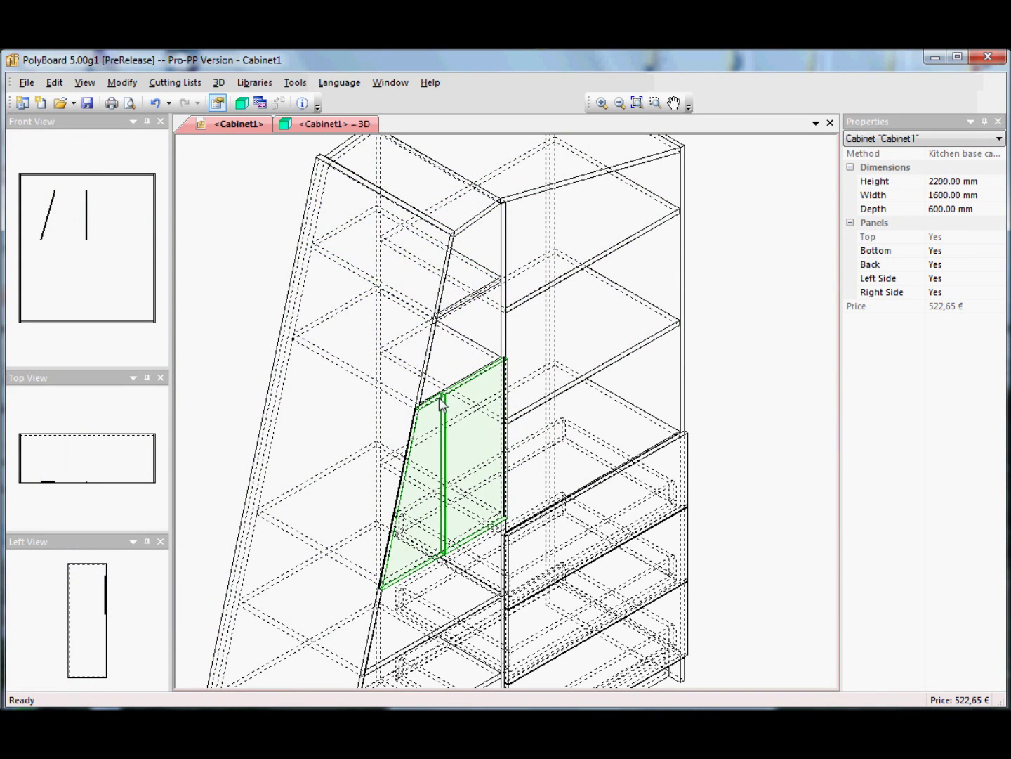
pyautogui.click(419, 218)
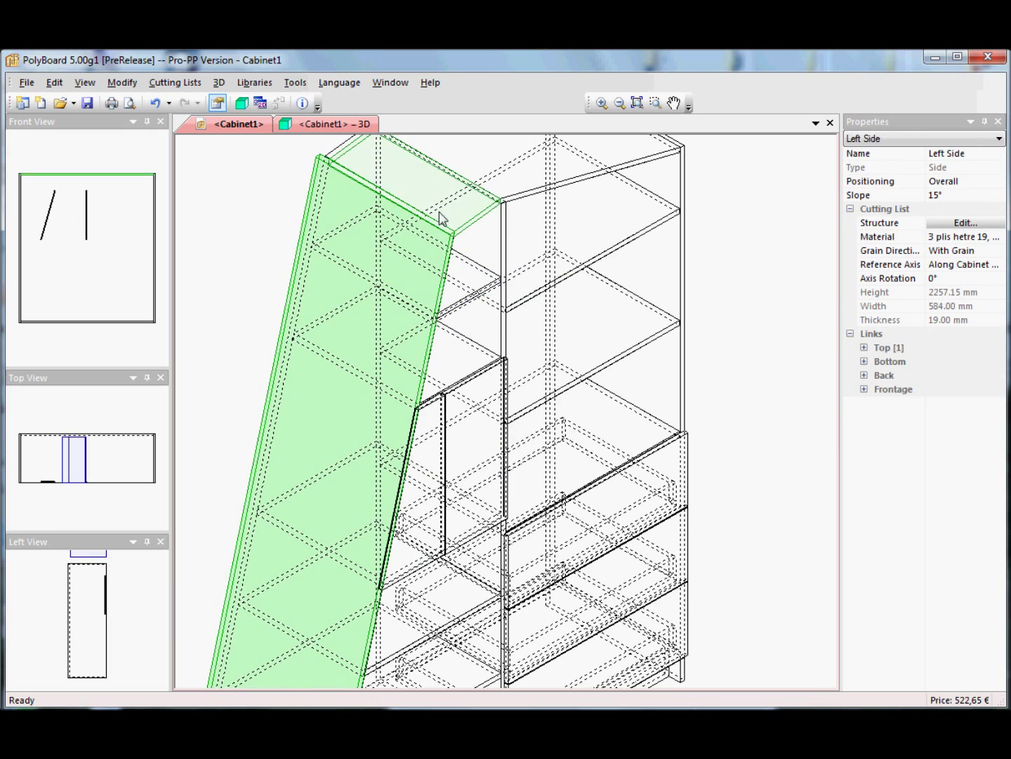
pyautogui.click(951, 194)
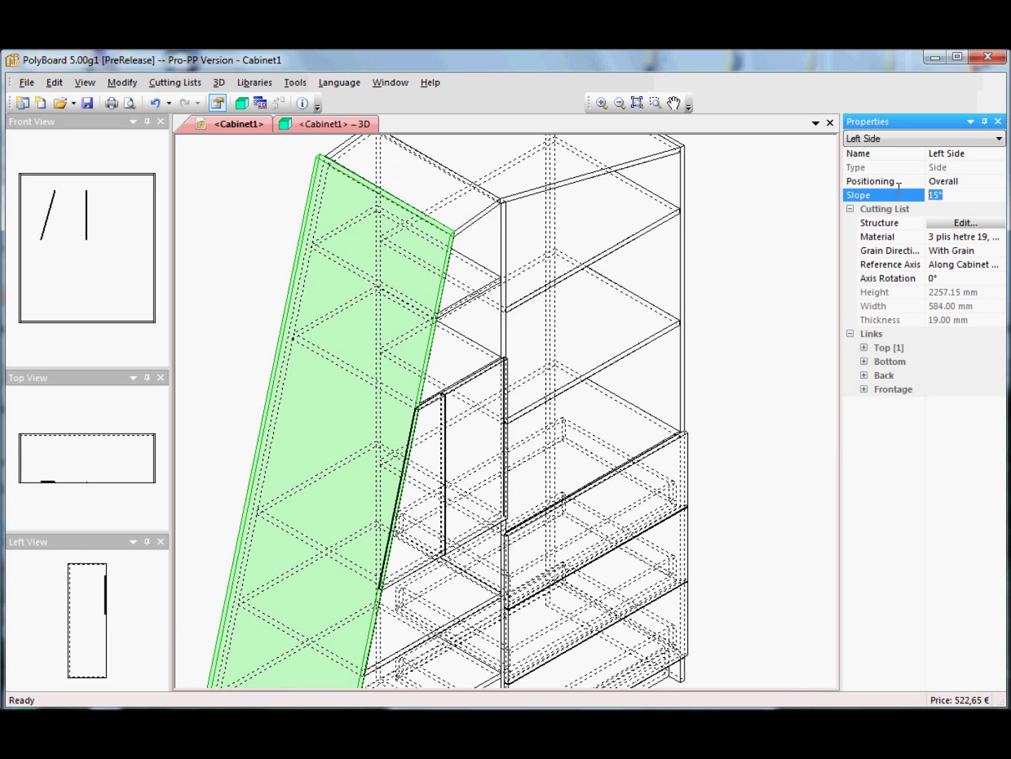
pyautogui.press('Return')
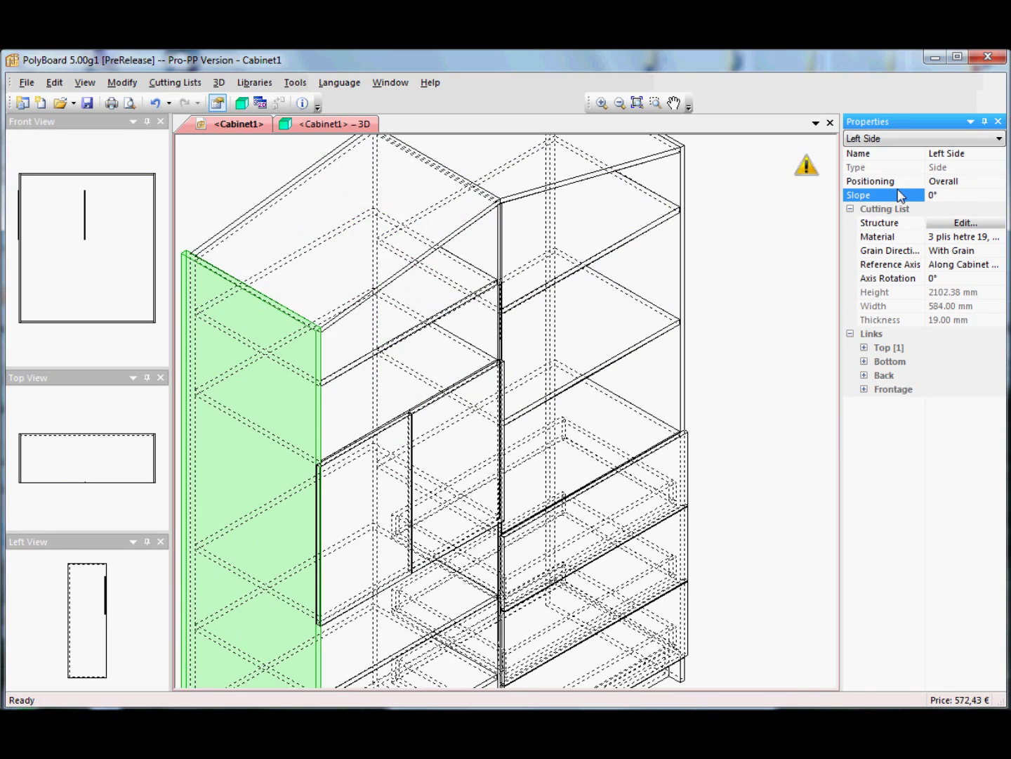
# Apply the "framed door60x22" panel structure to Door 1 of the double door
pyautogui.scroll(-5, 484, 547)
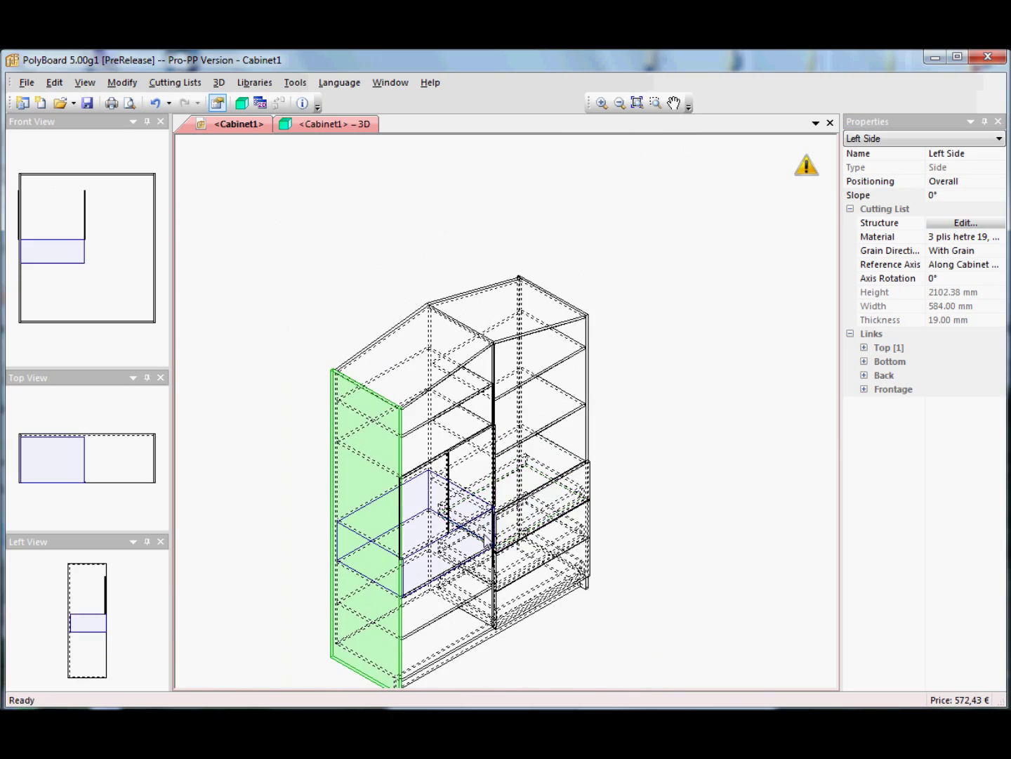
pyautogui.scroll(5, 467, 467)
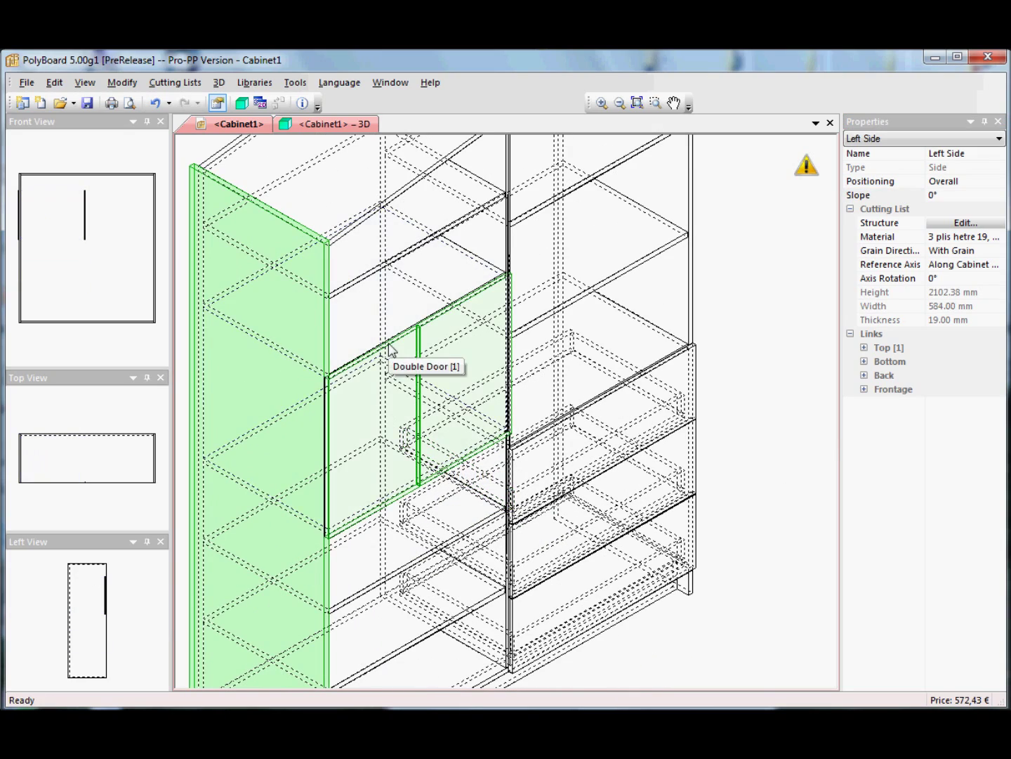
pyautogui.click(391, 350)
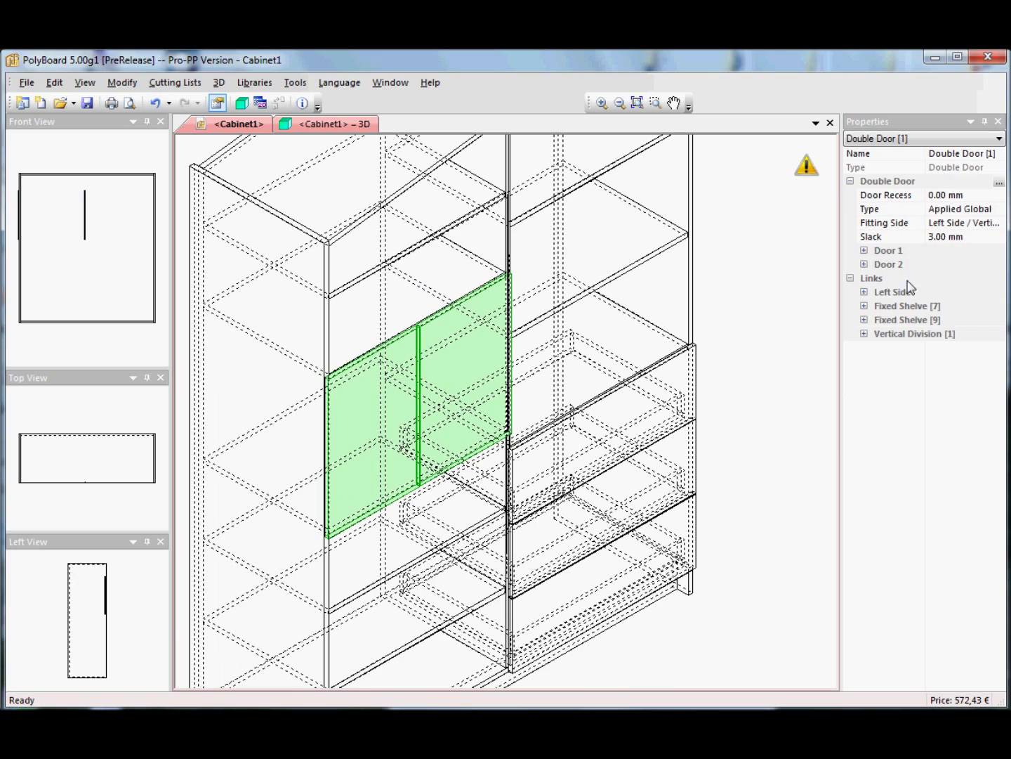
pyautogui.click(887, 251)
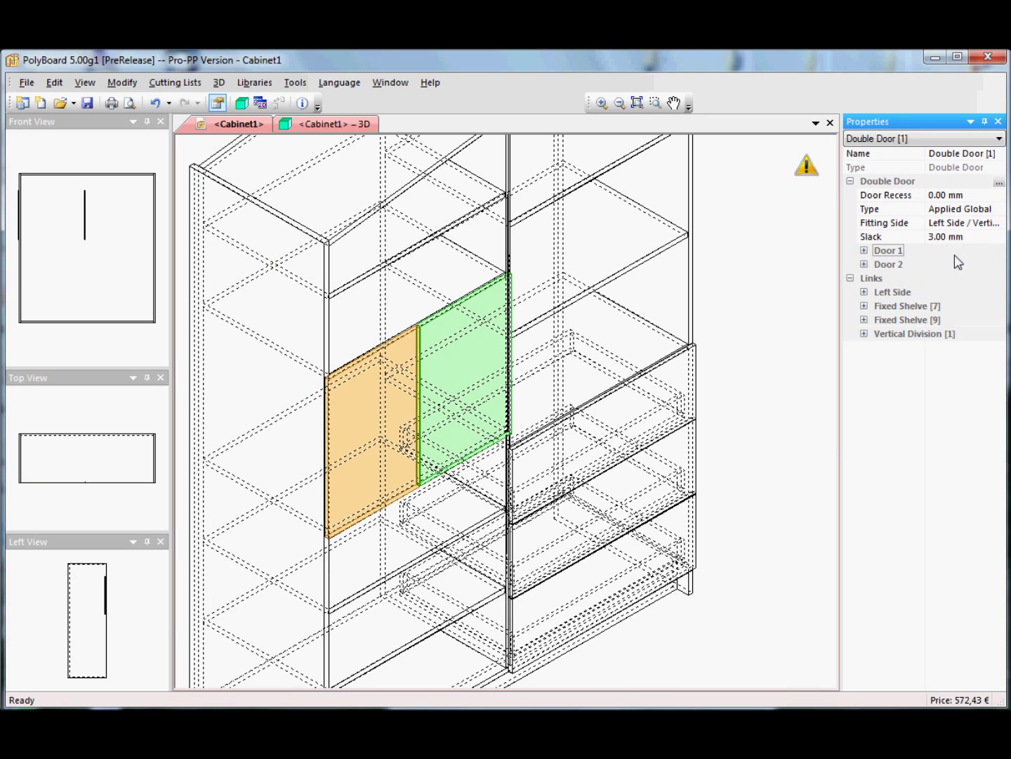
pyautogui.click(864, 250)
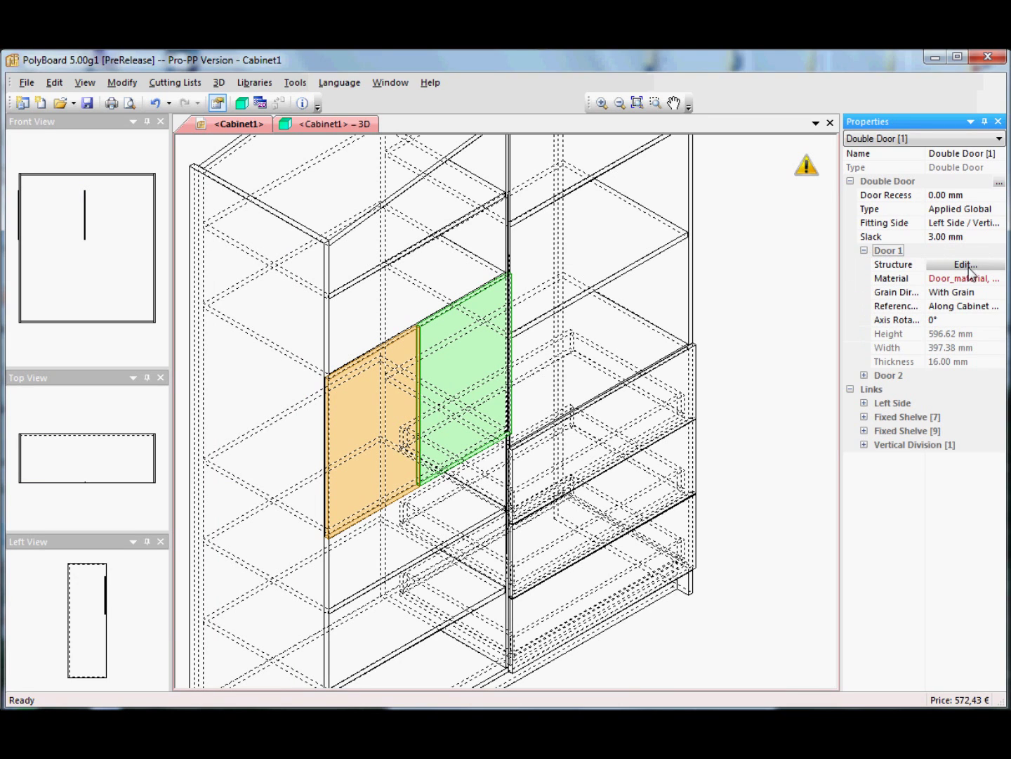
pyautogui.click(970, 271)
pyautogui.click(907, 466)
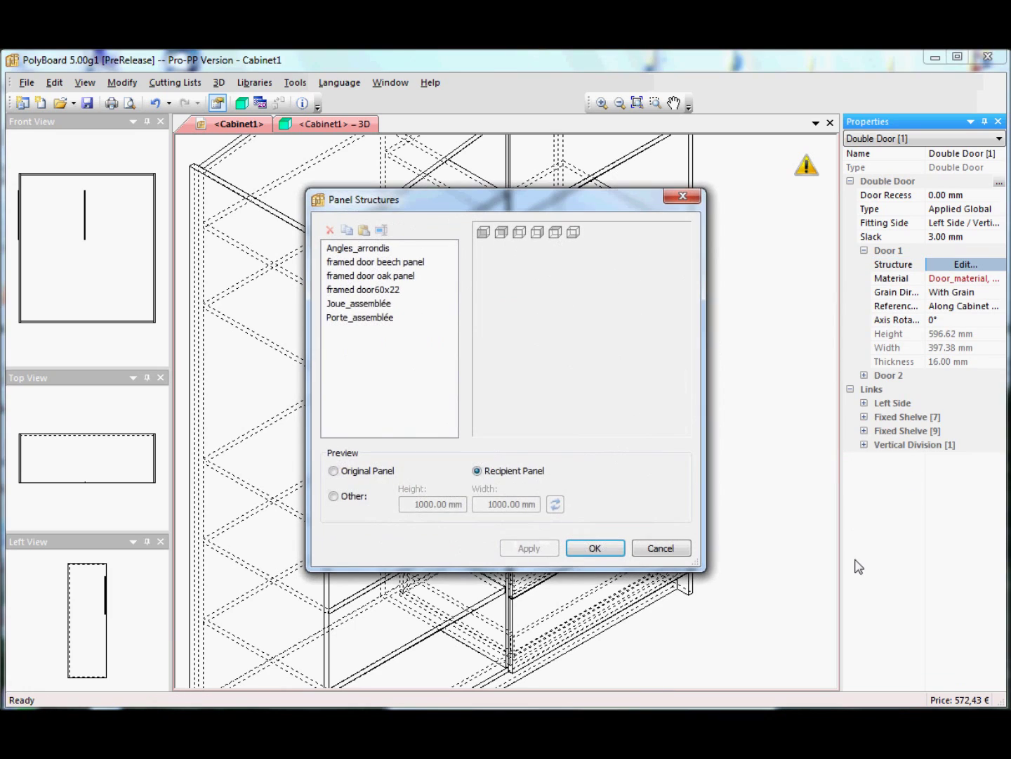
pyautogui.click(390, 290)
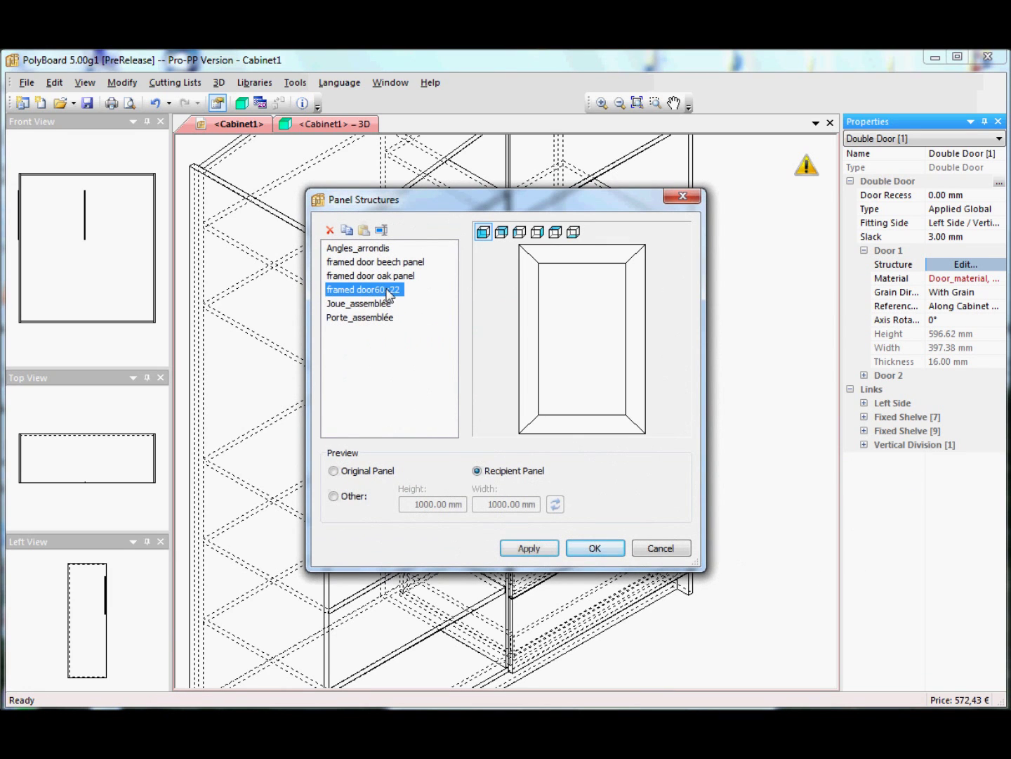
pyautogui.click(530, 548)
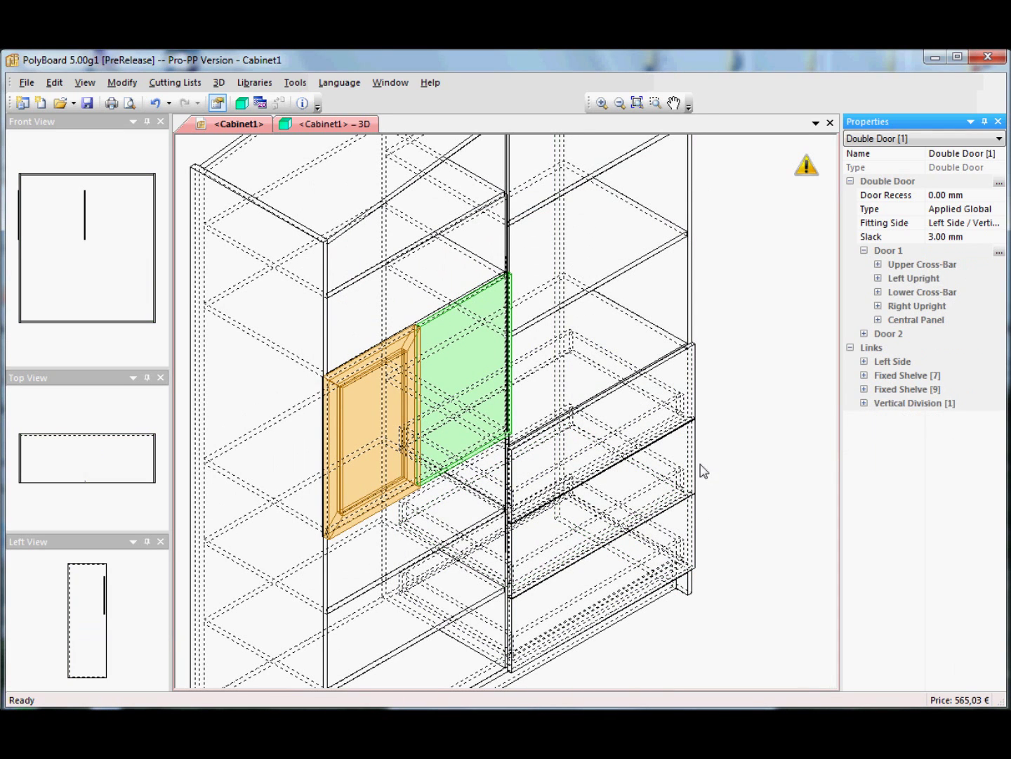
# View the cabinet in 3D, inspecting the framed door up close and then the whole cabinet
pyautogui.doubleClick(334, 122)
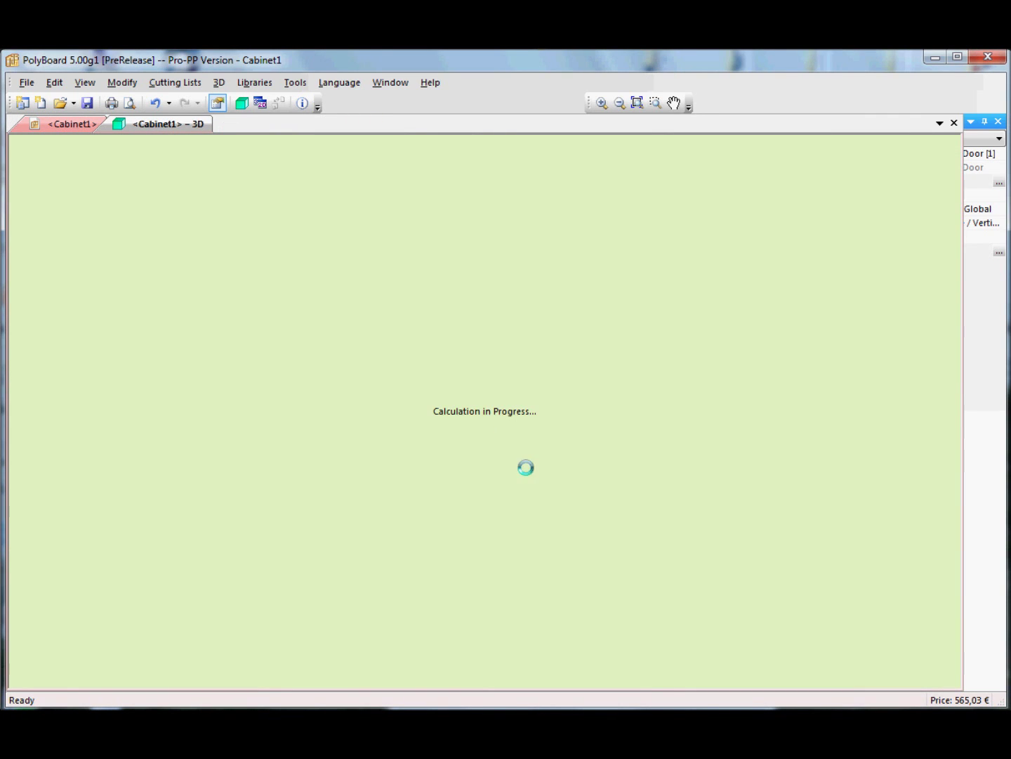
pyautogui.moveTo(456, 464); pyautogui.dragTo(514, 429)
pyautogui.scroll(5, 441, 441)
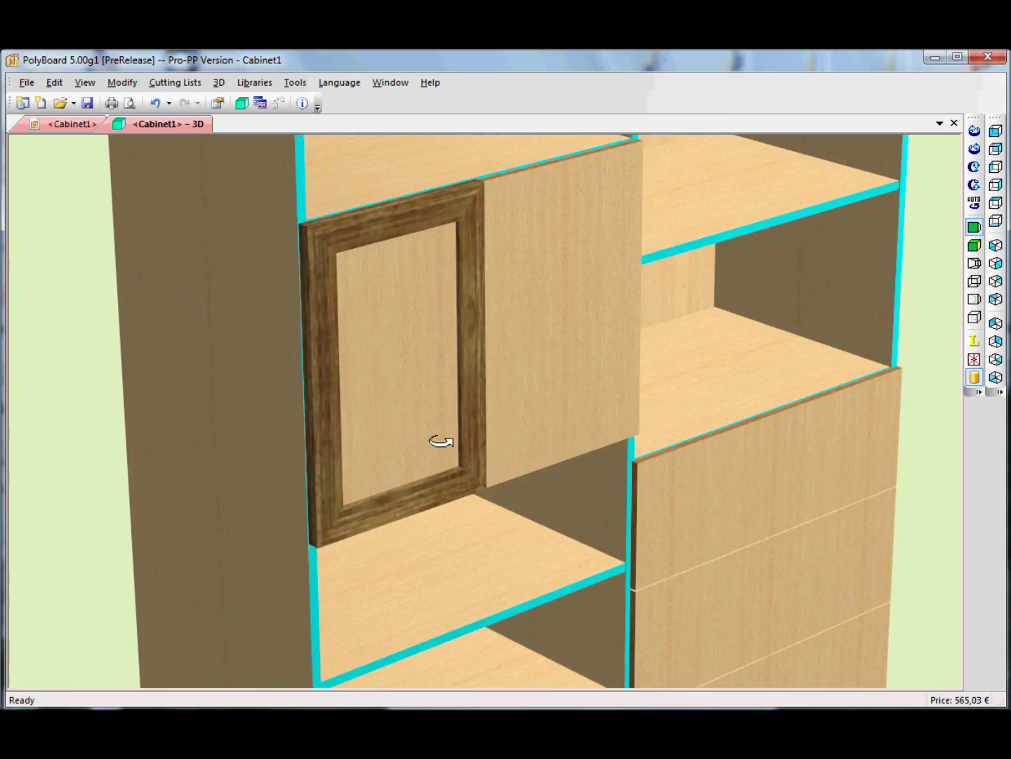
pyautogui.scroll(-2, 441, 441)
pyautogui.scroll(4, 499, 439)
pyautogui.moveTo(458, 460)
pyautogui.mouseDown()
pyautogui.moveTo(443, 491)
pyautogui.moveTo(368, 479)
pyautogui.moveTo(289, 446)
pyautogui.moveTo(341, 471)
pyautogui.moveTo(399, 401)
pyautogui.moveTo(420, 422)
pyautogui.moveTo(463, 425)
pyautogui.moveTo(460, 446)
pyautogui.mouseUp()
pyautogui.scroll(-4, 423, 425)
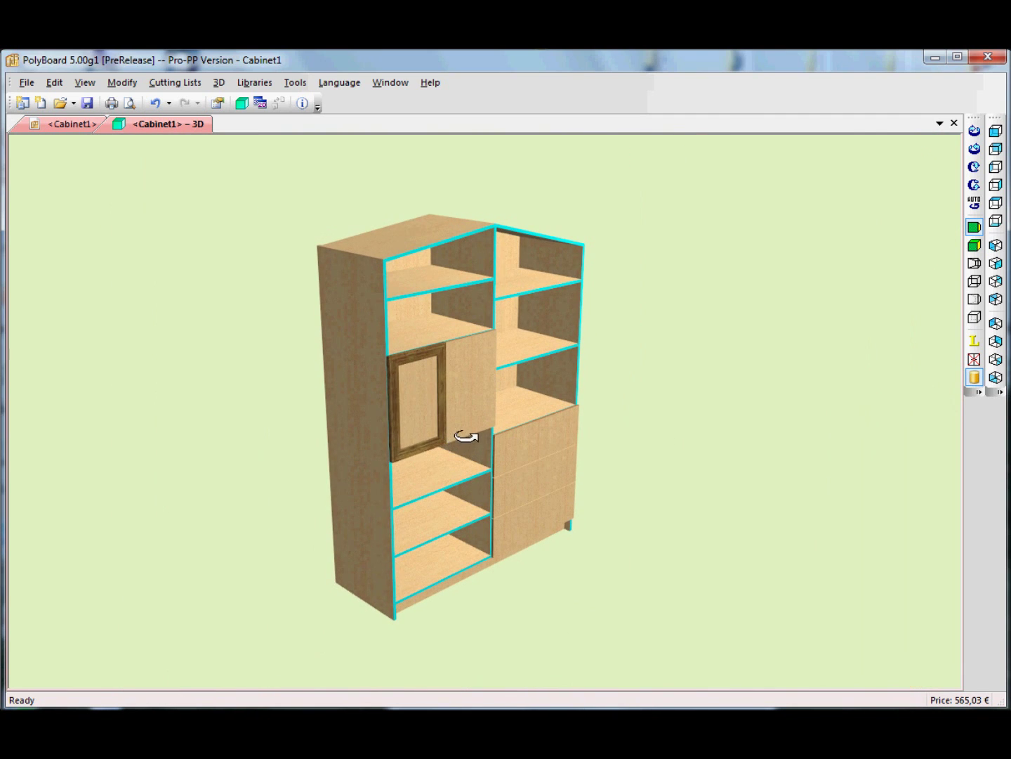
# Copy the panel structure of the framed Door 1 and paste it onto Door 2 of the double door
pyautogui.click(87, 130)
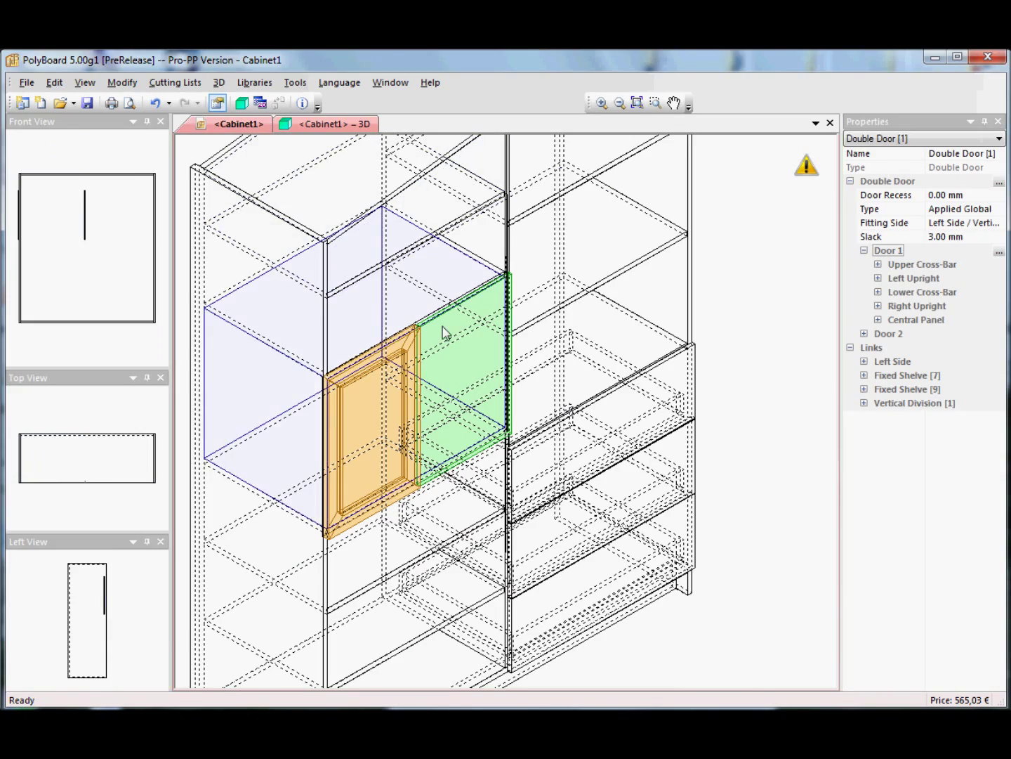
pyautogui.rightClick(399, 343)
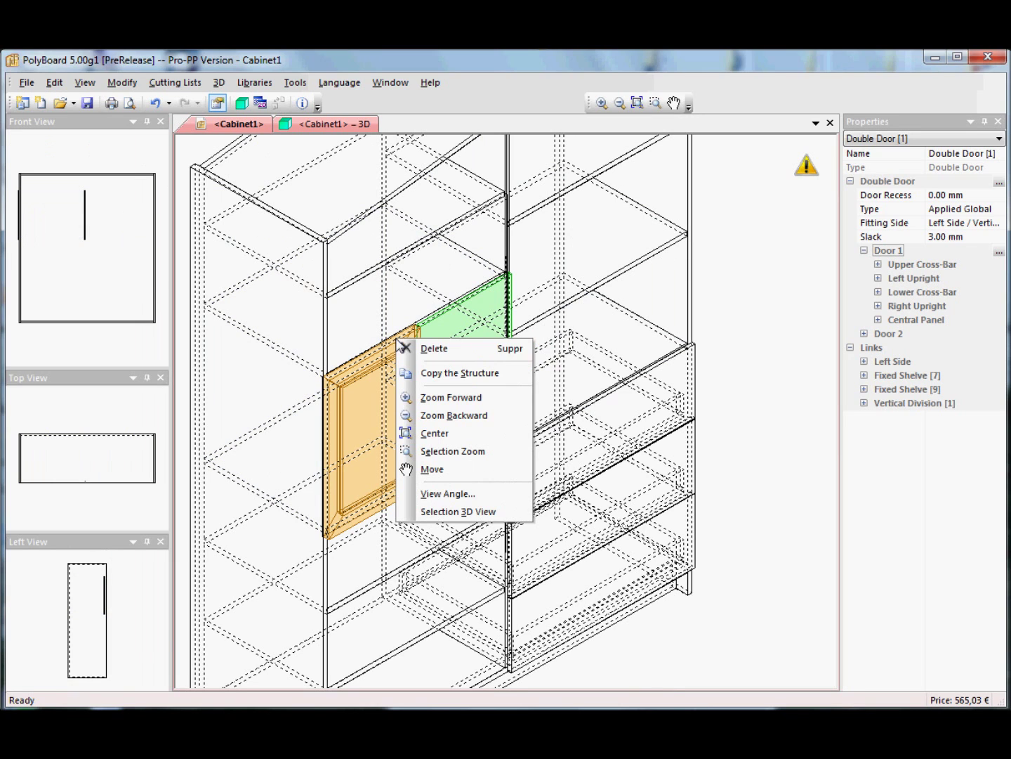
pyautogui.click(417, 373)
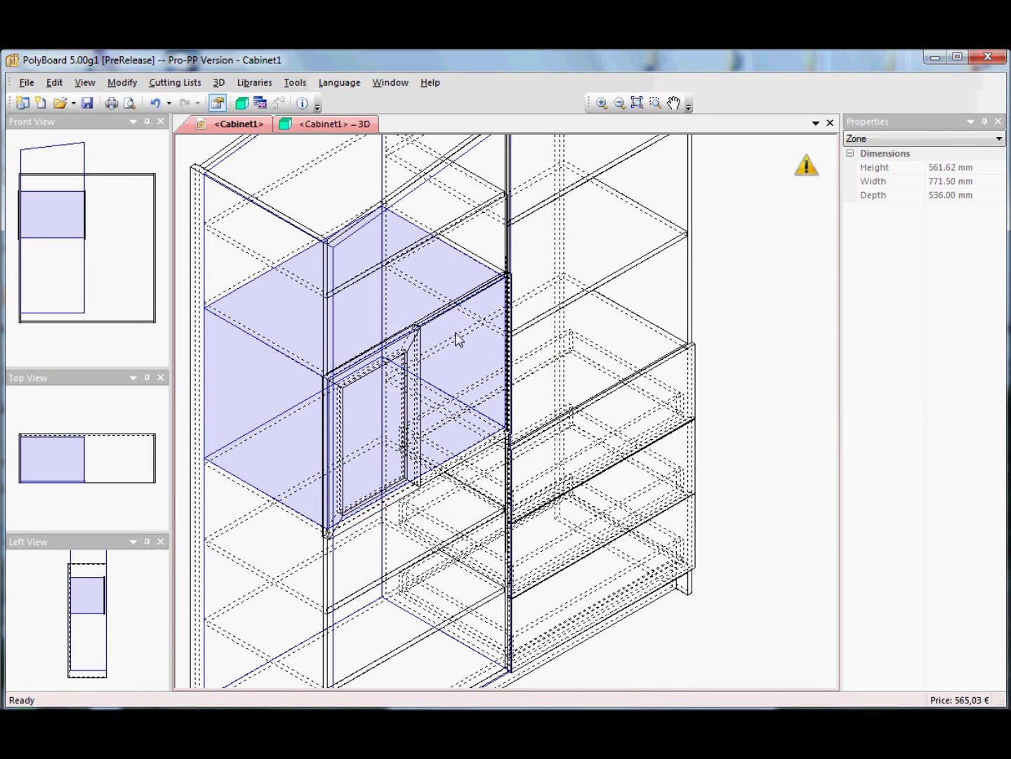
pyautogui.press('Escape')
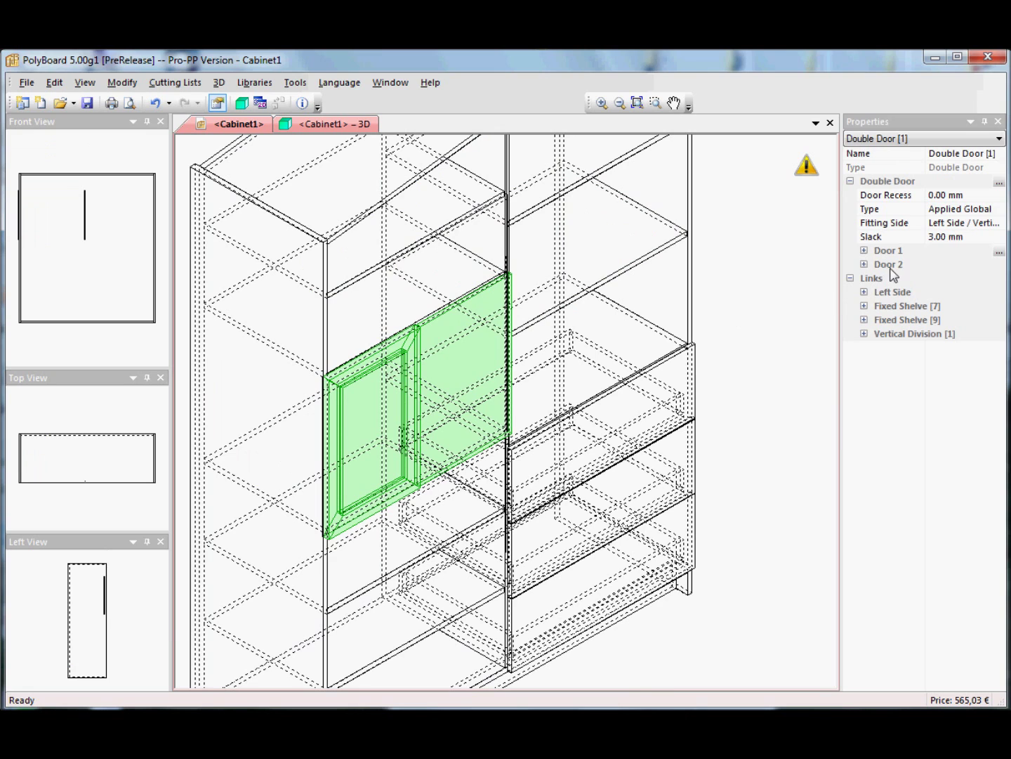
pyautogui.rightClick(460, 317)
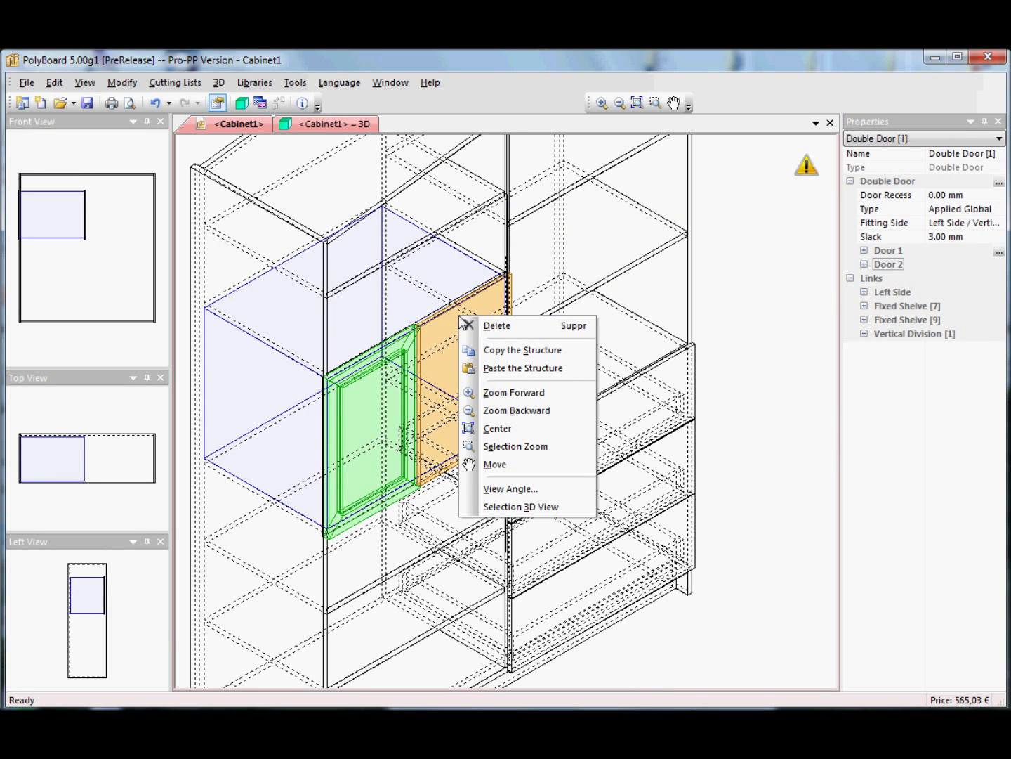
pyautogui.click(506, 368)
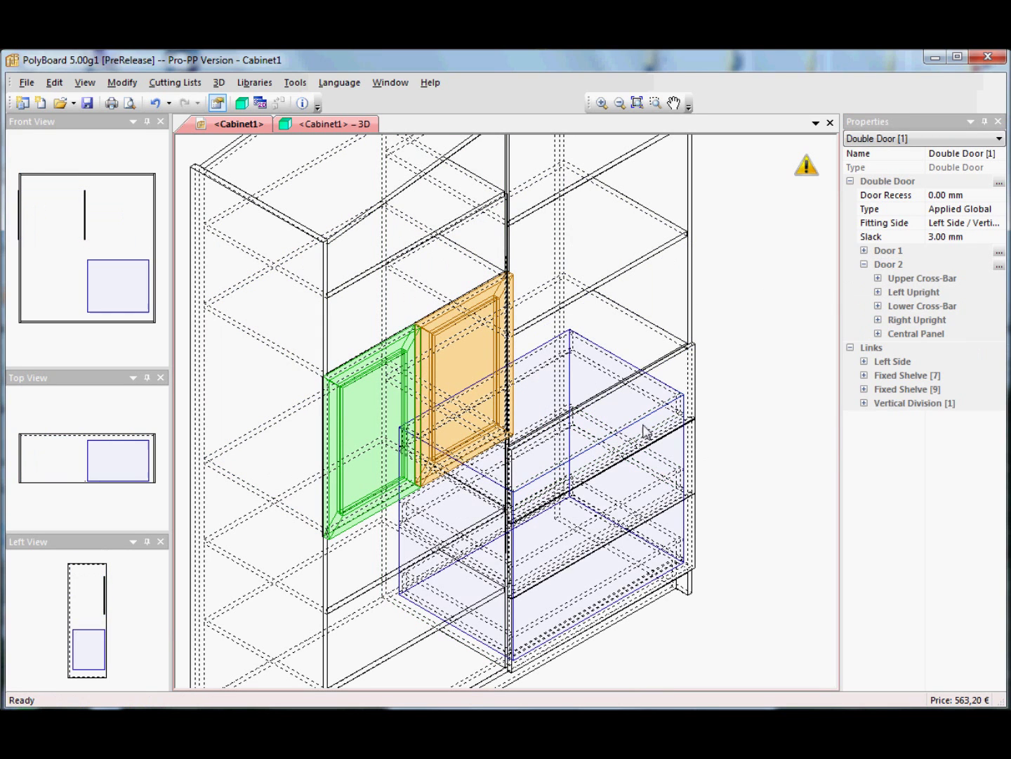
# Select the drawer block and paste the copied framed structure onto its uppermost drawer front
pyautogui.click(580, 425)
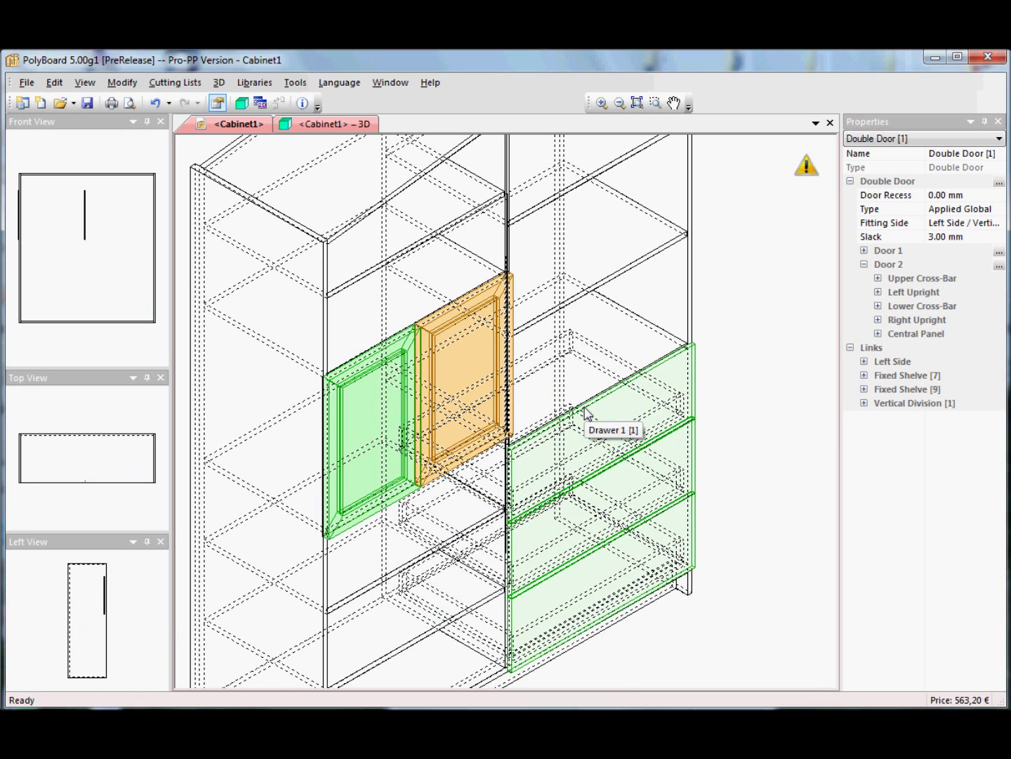
pyautogui.click(585, 413)
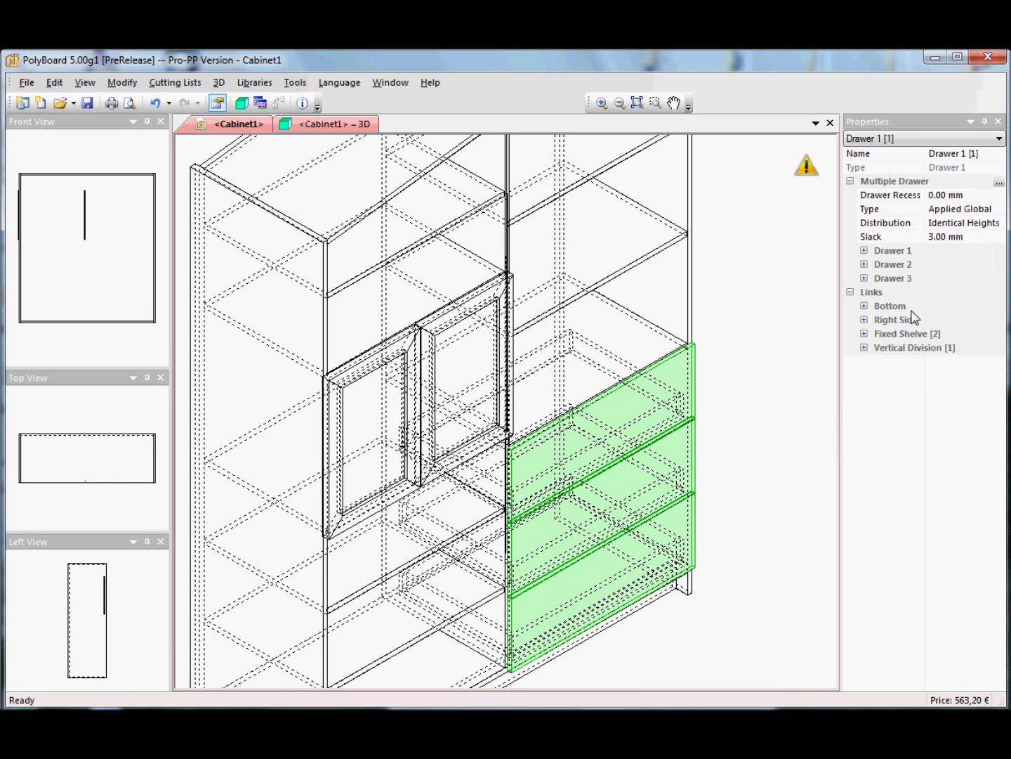
pyautogui.rightClick(610, 394)
pyautogui.click(644, 447)
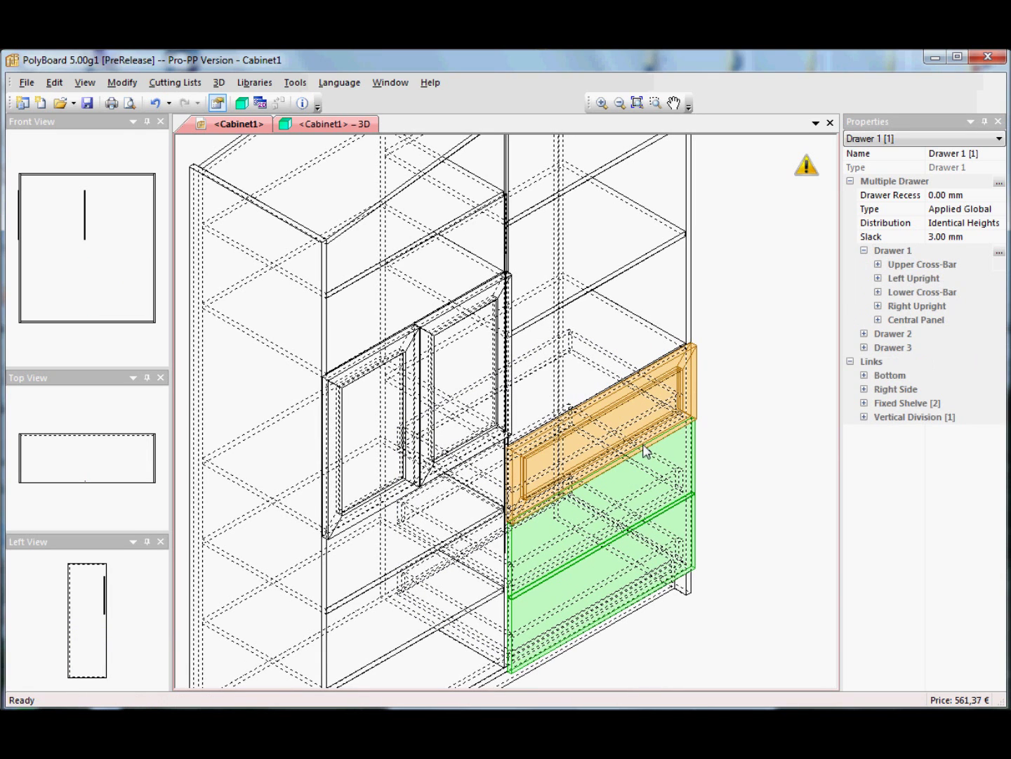
# Paste the copied framed structure onto the middle and lowest drawer fronts, Drawer 2 and Drawer 3
pyautogui.click(620, 468)
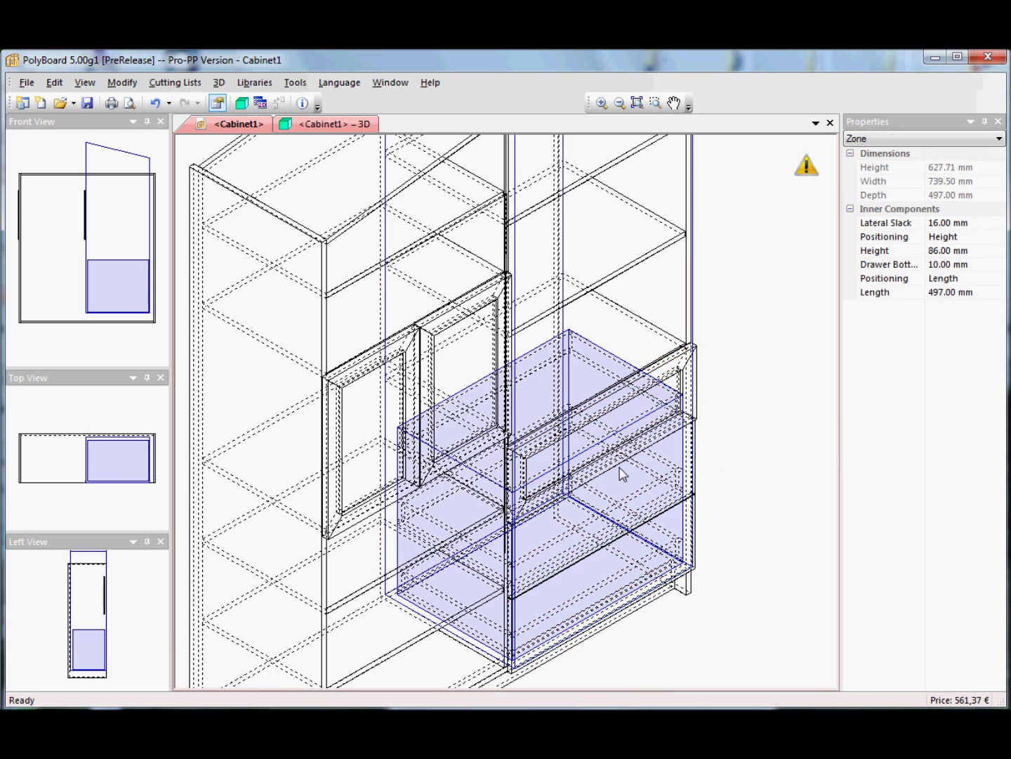
pyautogui.click(628, 502)
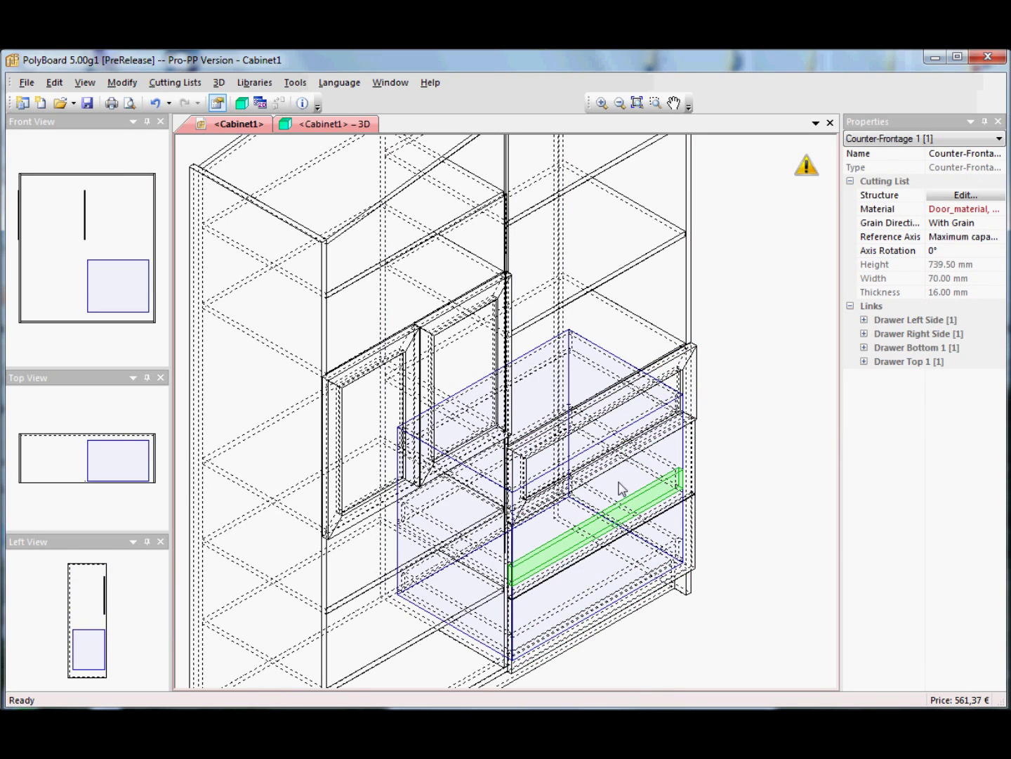
pyautogui.click(622, 484)
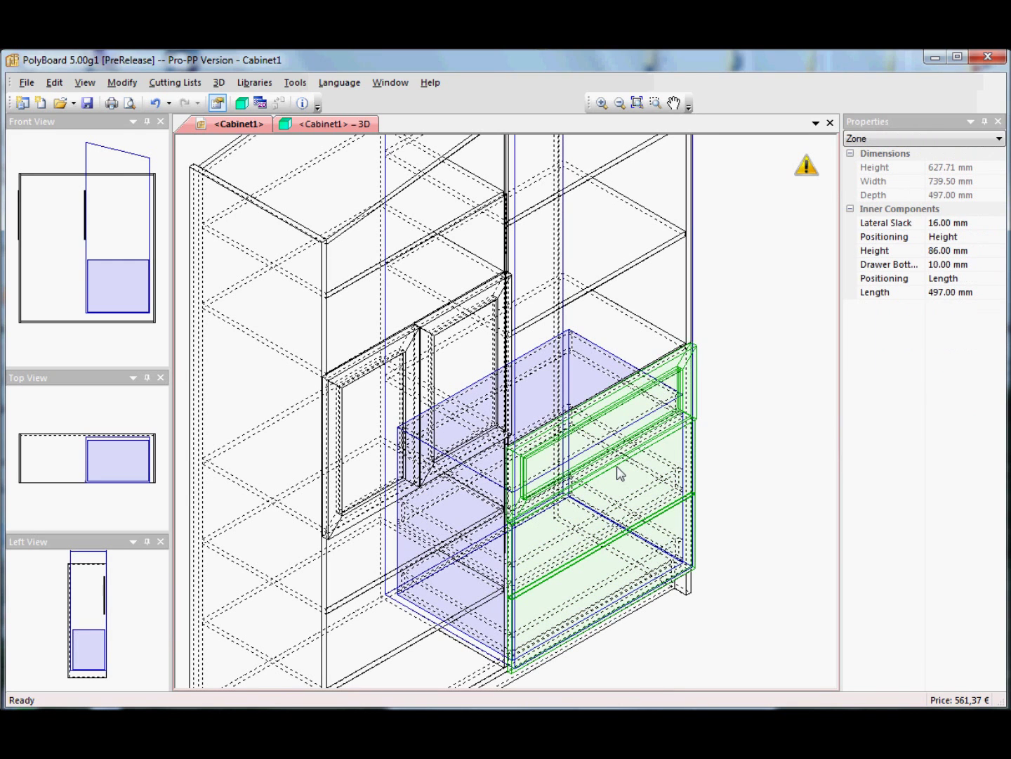
pyautogui.click(620, 471)
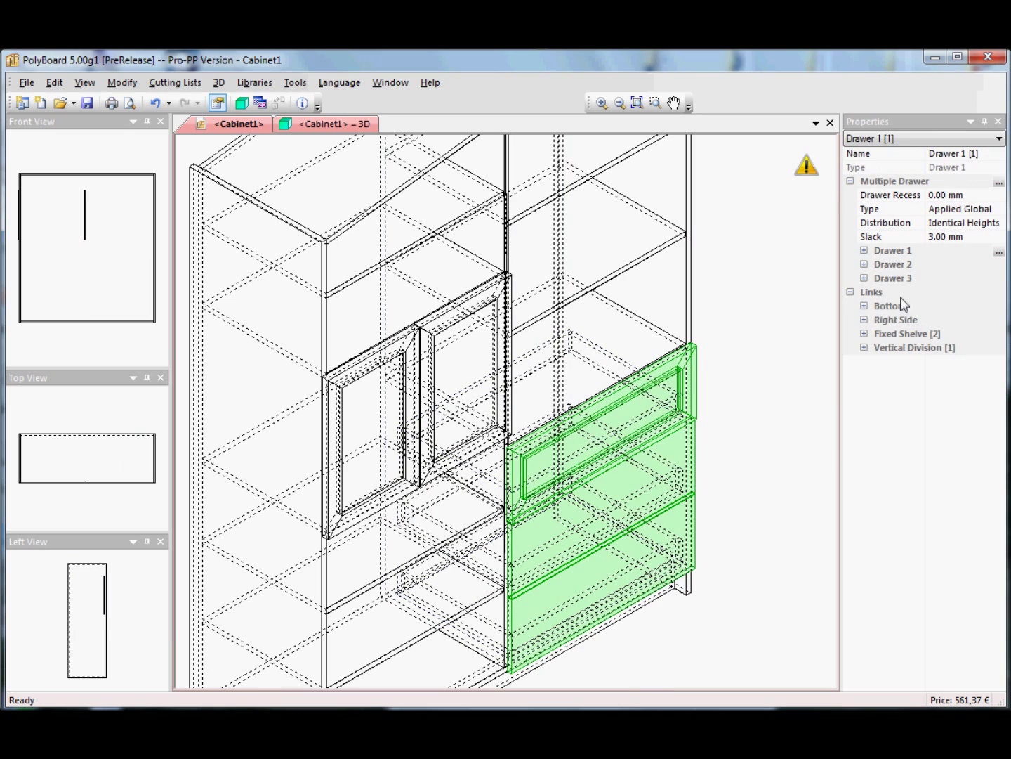
pyautogui.rightClick(643, 471)
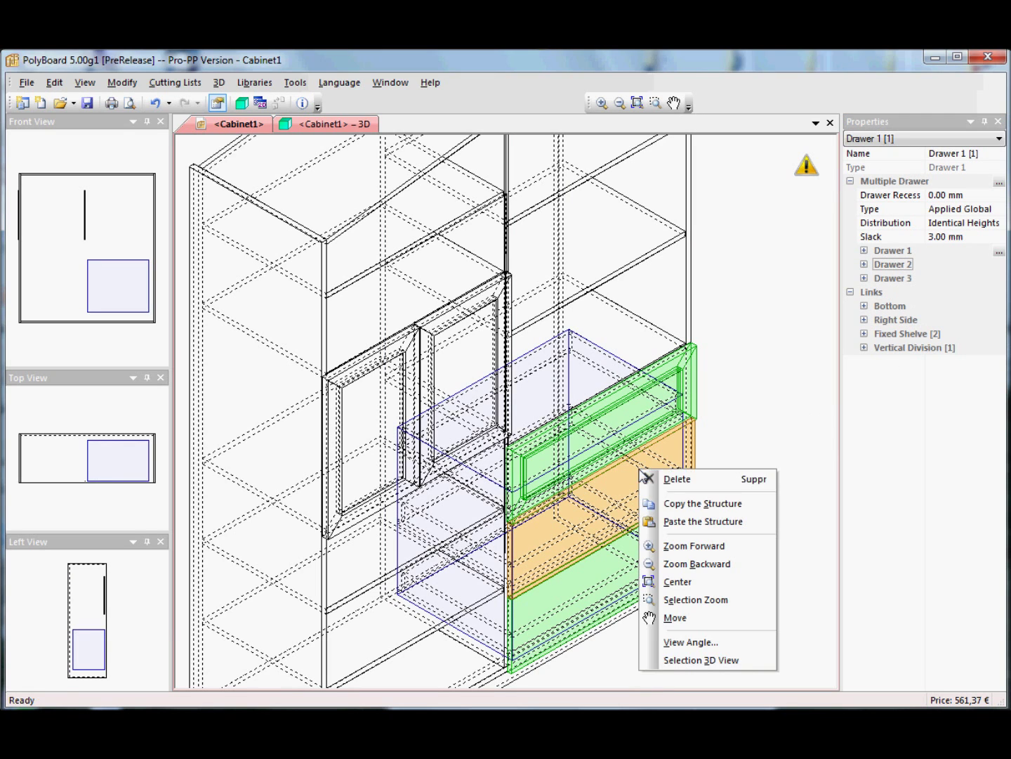
pyautogui.click(676, 520)
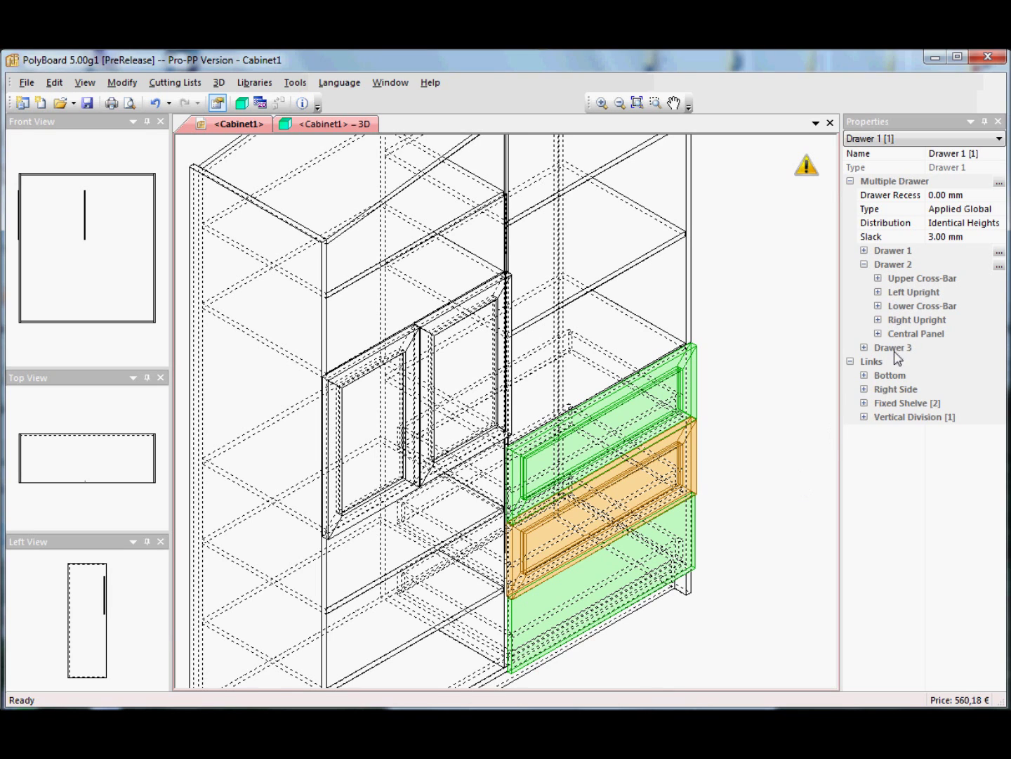
pyautogui.rightClick(609, 566)
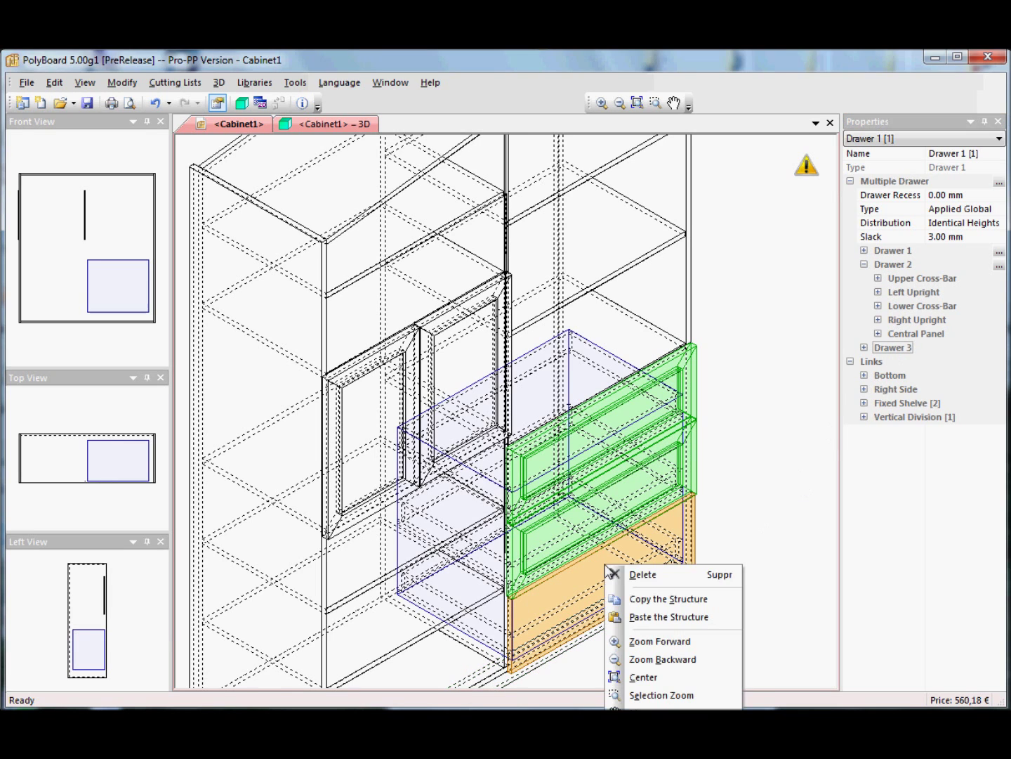
pyautogui.click(642, 616)
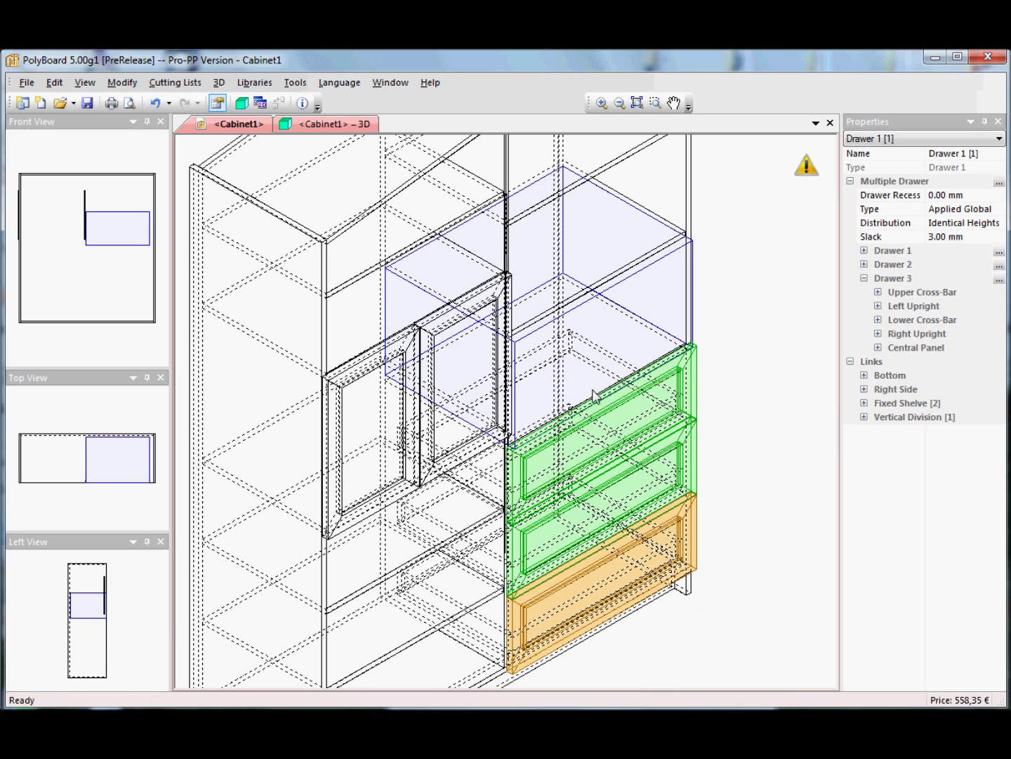
# View the cabinet with its framed doors and drawer fronts in 3D, from another angle and up close
pyautogui.click(329, 124)
pyautogui.moveTo(482, 461); pyautogui.dragTo(561, 508)
pyautogui.scroll(3, 446, 453)
# Set the mounting type of both the drawer block and the double door to Built-In
pyautogui.click(76, 128)
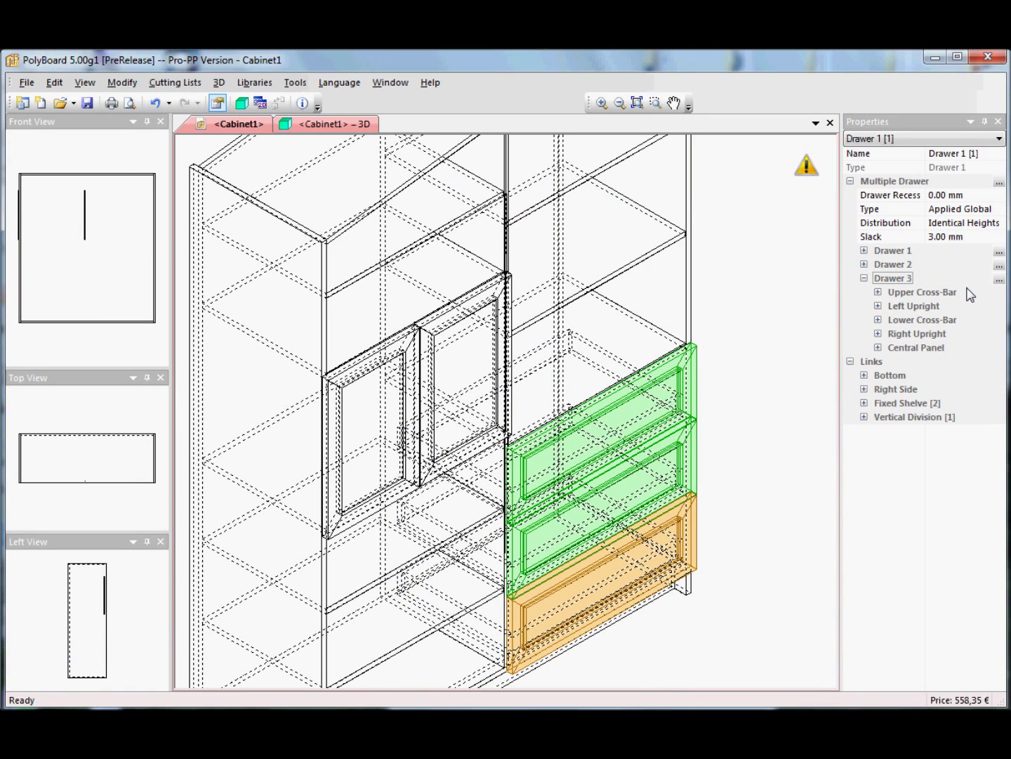
pyautogui.click(993, 212)
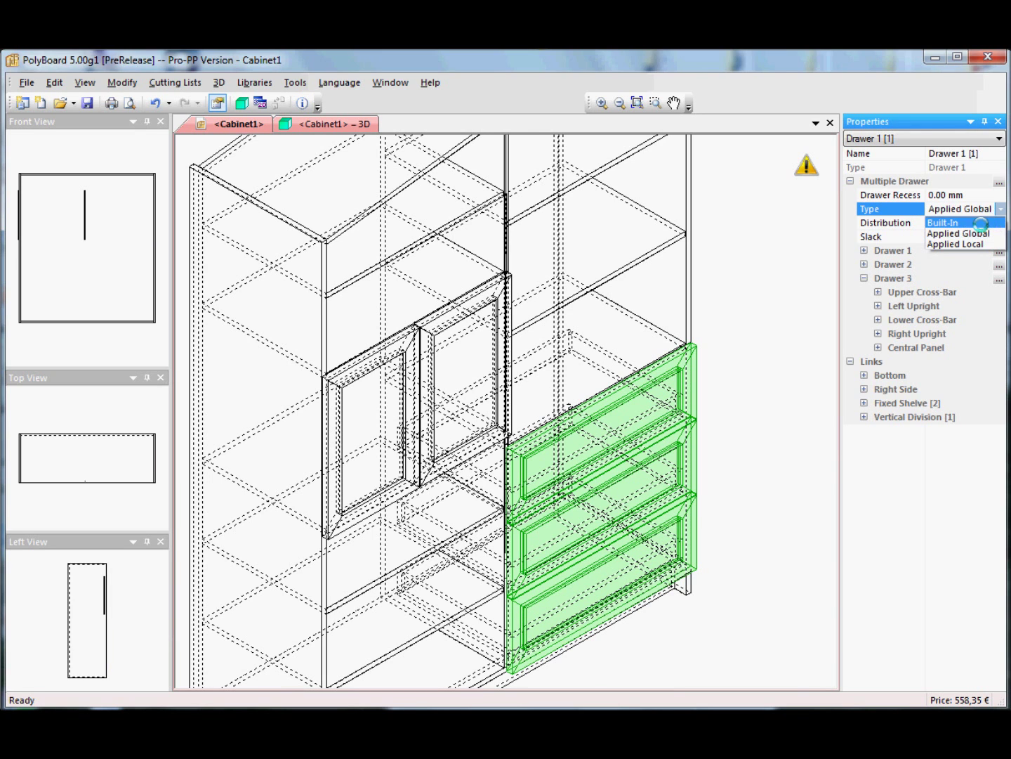
pyautogui.click(982, 224)
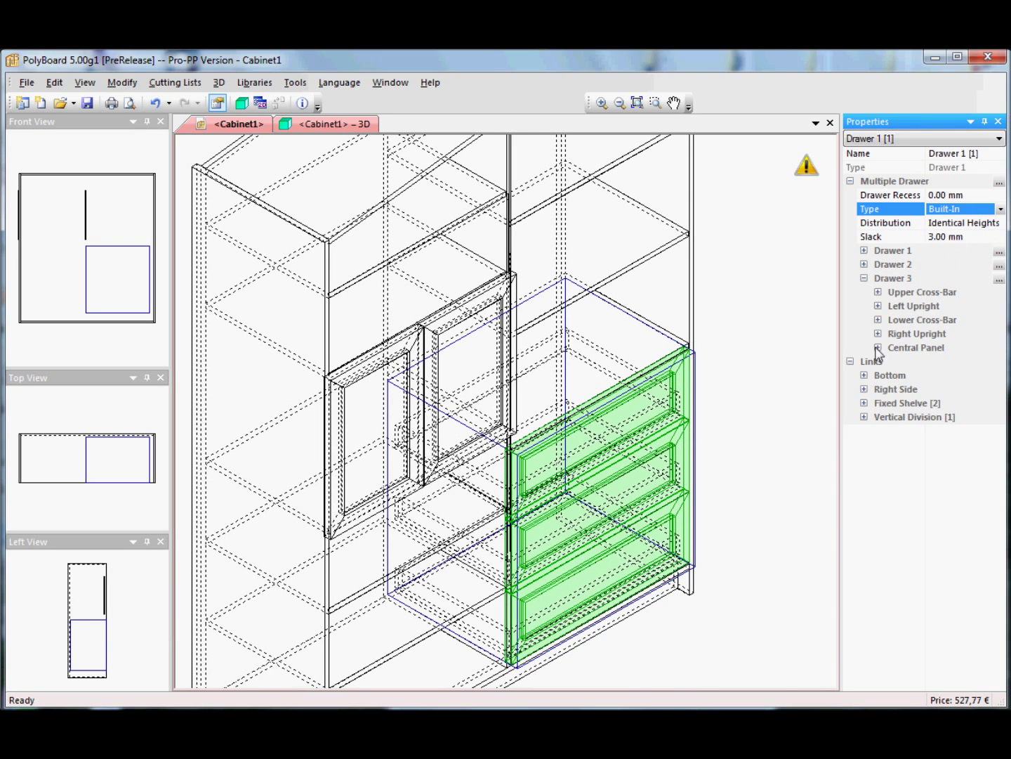
pyautogui.click(396, 350)
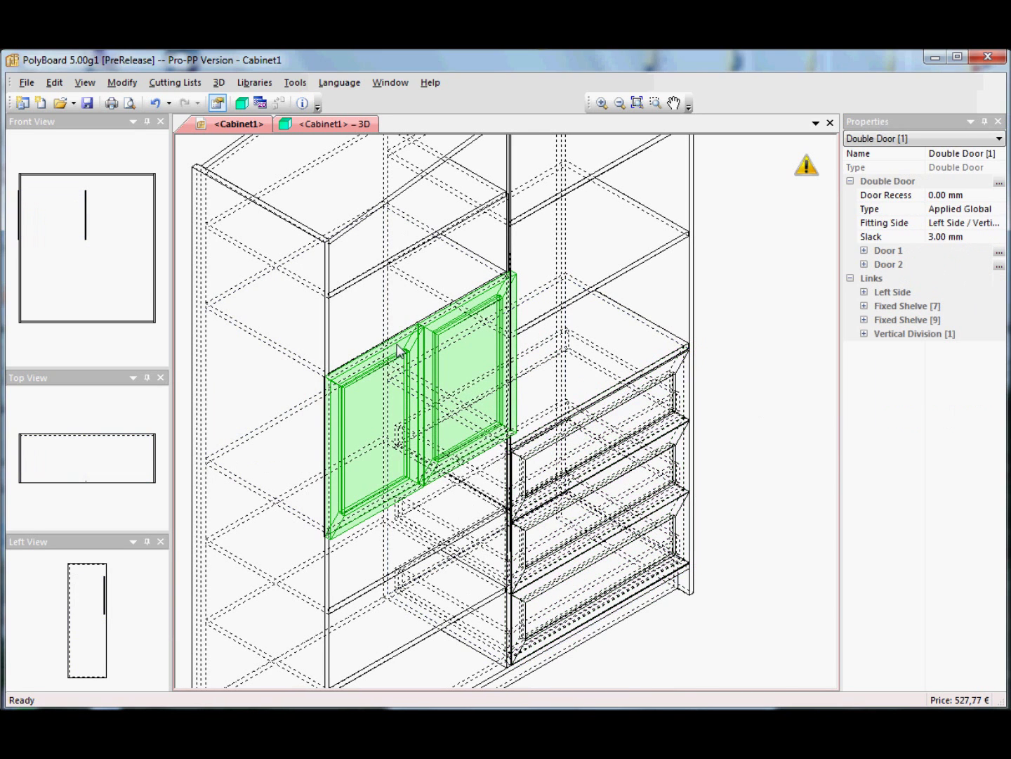
pyautogui.click(996, 224)
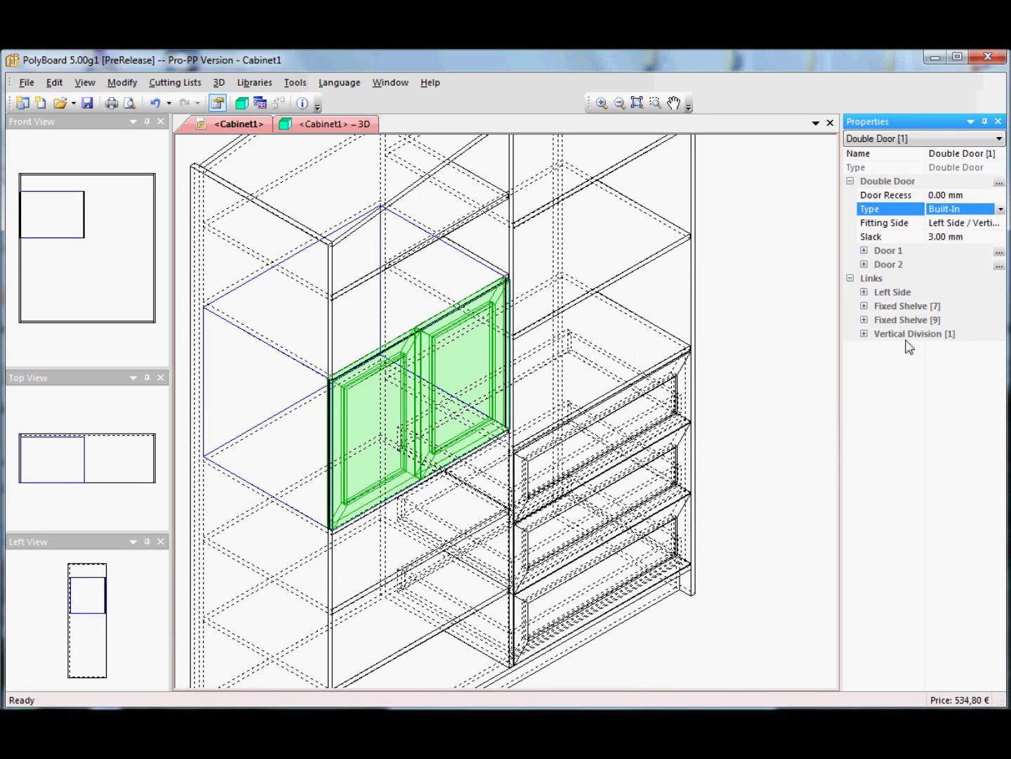
# View the built-in fronts in 3D, open and close the doors and drawers, and display the cabinet in wireframe
pyautogui.click(310, 123)
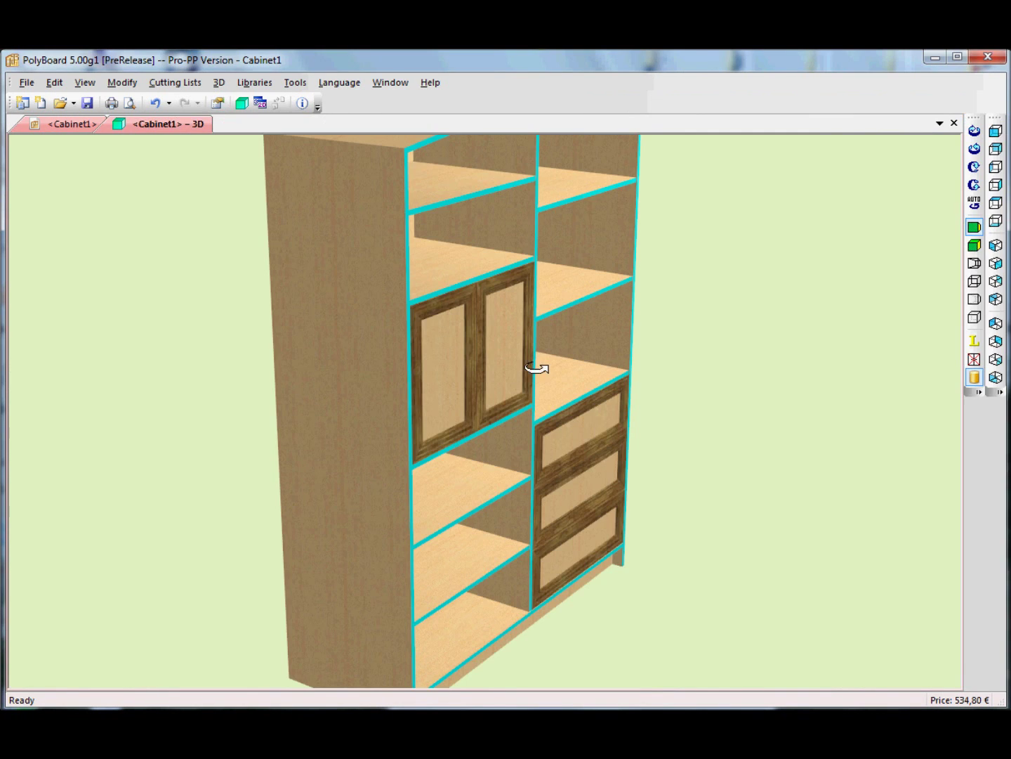
pyautogui.moveTo(510, 394); pyautogui.dragTo(528, 446)
pyautogui.scroll(-3, 440, 408)
pyautogui.scroll(4, 484, 422)
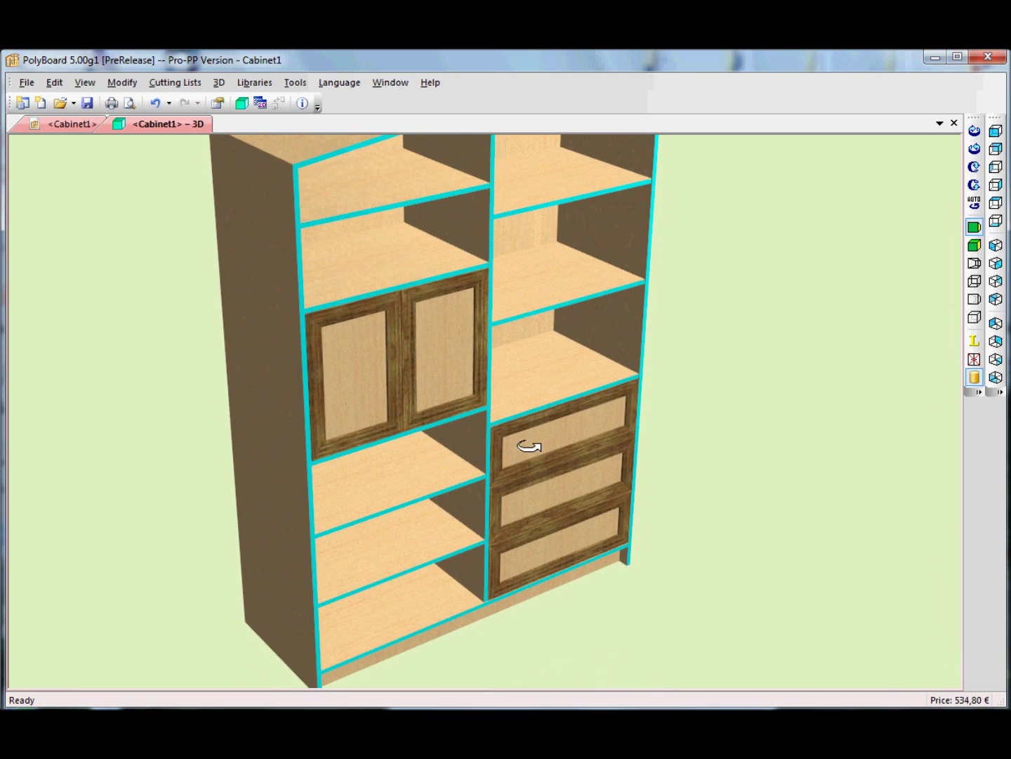
pyautogui.click(975, 360)
pyautogui.click(975, 360)
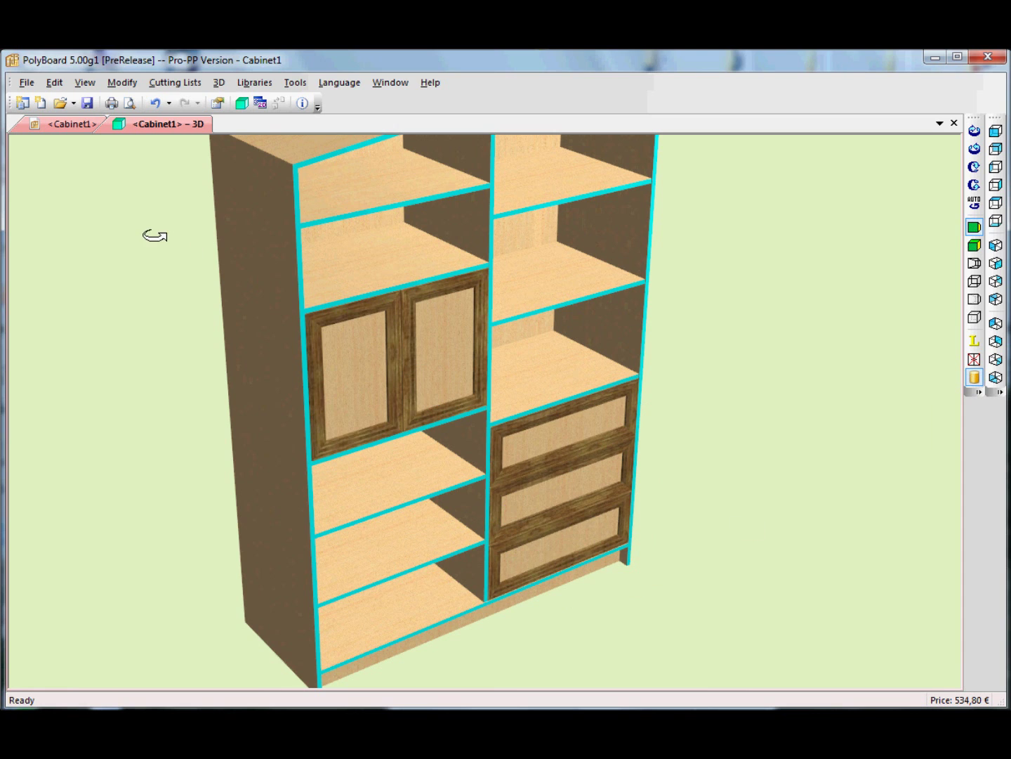
pyautogui.click(975, 300)
pyautogui.moveTo(394, 344)
pyautogui.mouseDown()
pyautogui.moveTo(581, 385)
pyautogui.moveTo(199, 384)
pyautogui.moveTo(184, 340)
pyautogui.moveTo(221, 321)
pyautogui.moveTo(291, 316)
pyautogui.moveTo(391, 351)
pyautogui.mouseUp()
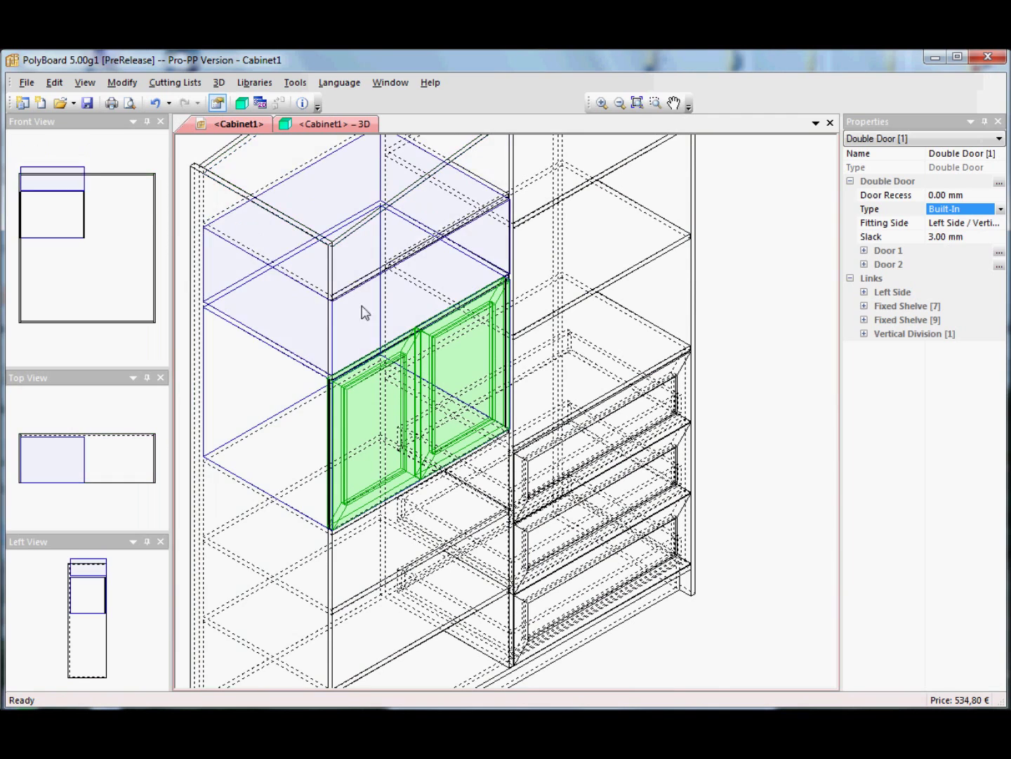
# Slant the cabinet's left side inward towards the top and show the recalculated cabinet in 3D
pyautogui.click(311, 238)
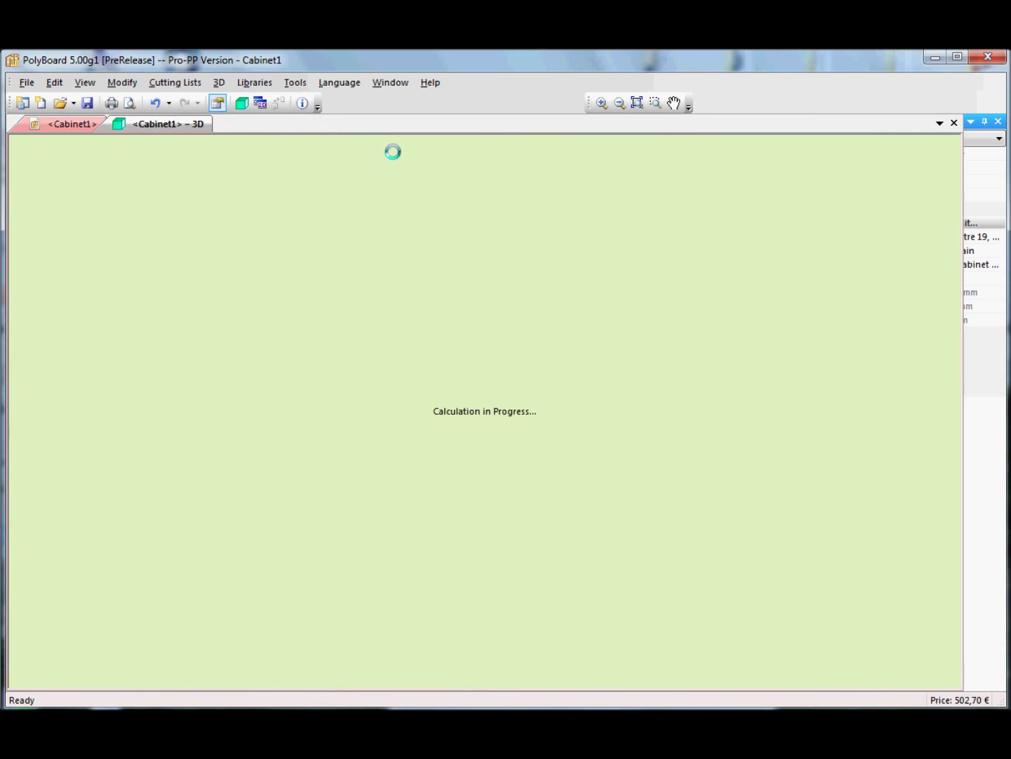
pyautogui.moveTo(566, 481); pyautogui.dragTo(492, 471)
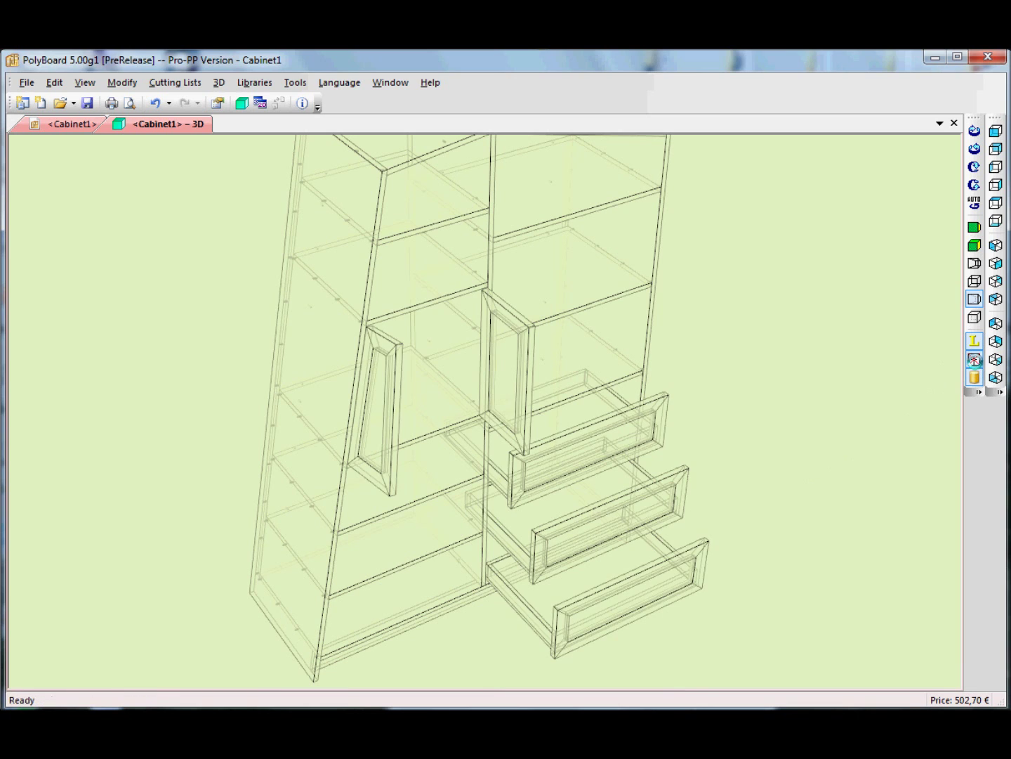
# Close the doors and drawers, switch the 3D display back to shaded, and inspect the slanted cabinet from several angles and distances
pyautogui.click(975, 359)
pyautogui.moveTo(461, 521)
pyautogui.mouseDown()
pyautogui.moveTo(443, 485)
pyautogui.moveTo(396, 470)
pyautogui.moveTo(455, 498)
pyautogui.mouseUp()
pyautogui.click(980, 229)
pyautogui.moveTo(604, 475); pyautogui.dragTo(644, 447)
pyautogui.scroll(-5, 610, 454)
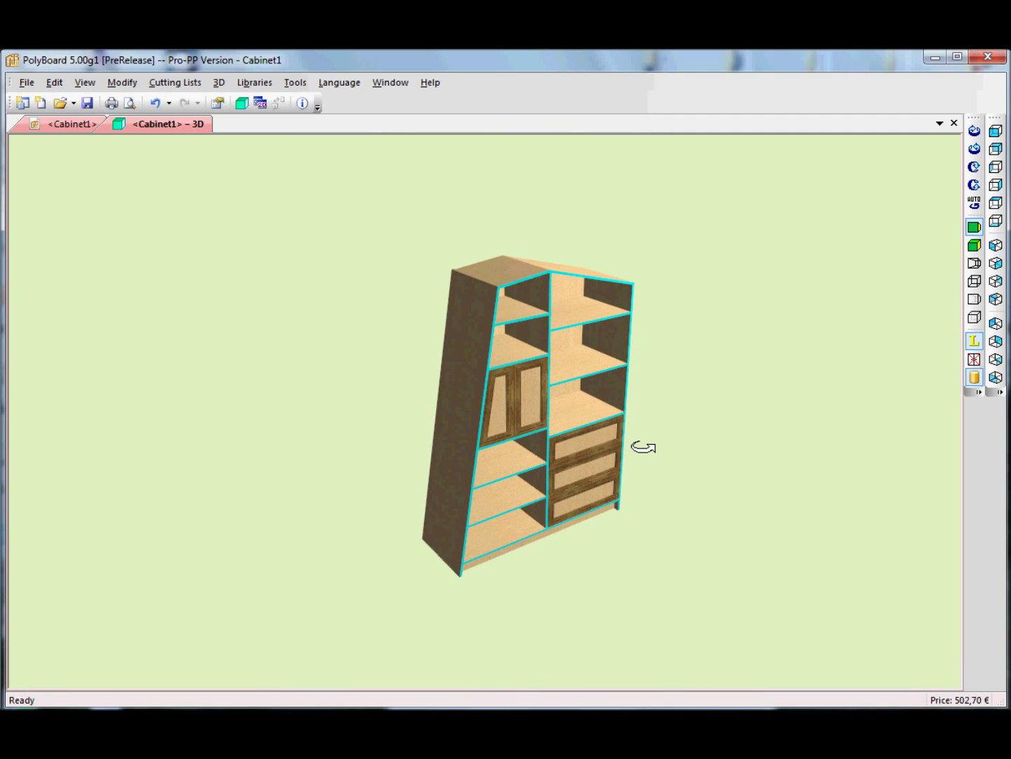
pyautogui.moveTo(643, 446); pyautogui.dragTo(540, 520)
pyautogui.scroll(4, 636, 453)
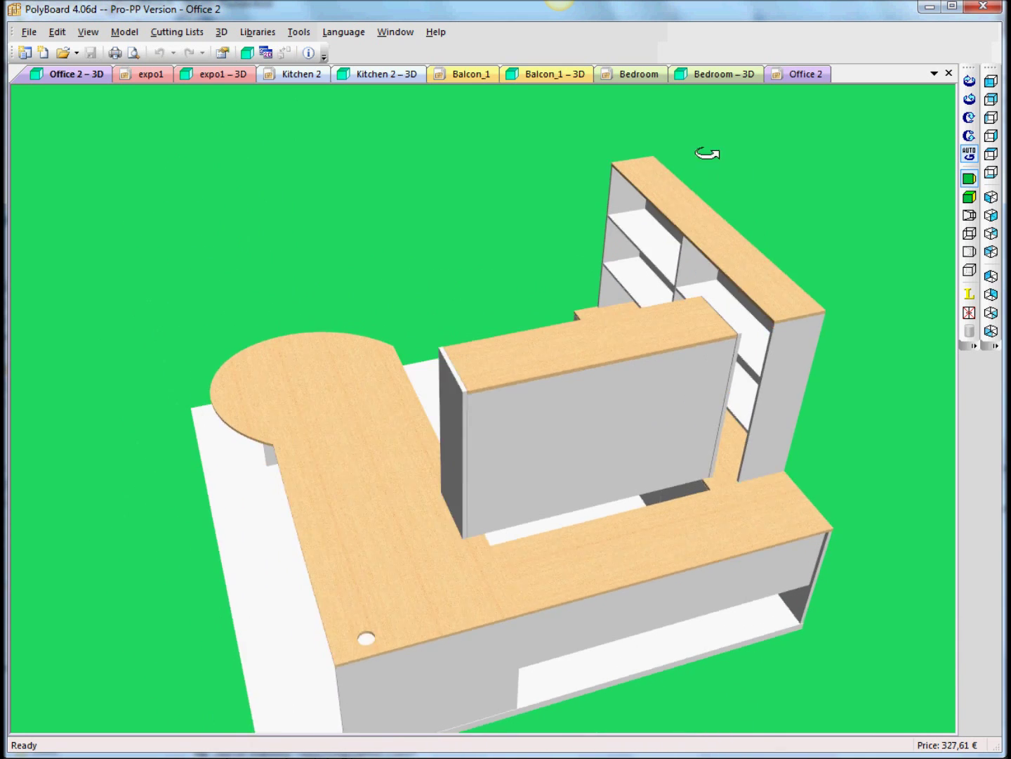
# View the 3D models of the example projects Bedroom, Balcon_1, Kitchen 2, expo1 and Office 2
pyautogui.click(718, 75)
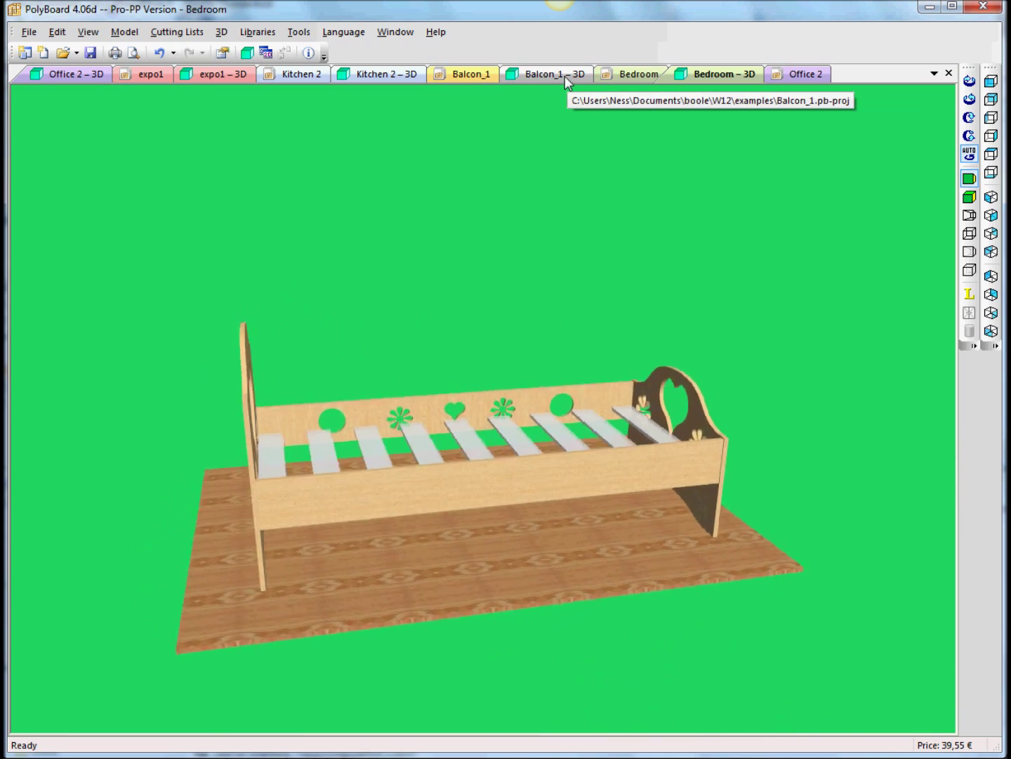
pyautogui.click(565, 74)
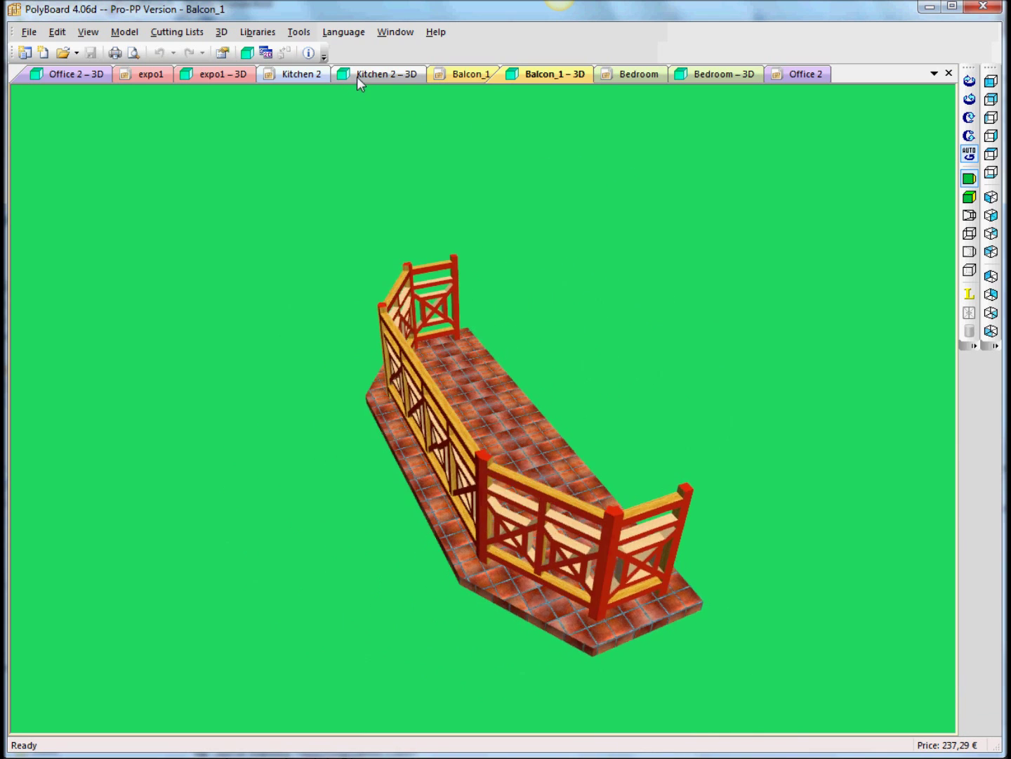
pyautogui.click(366, 76)
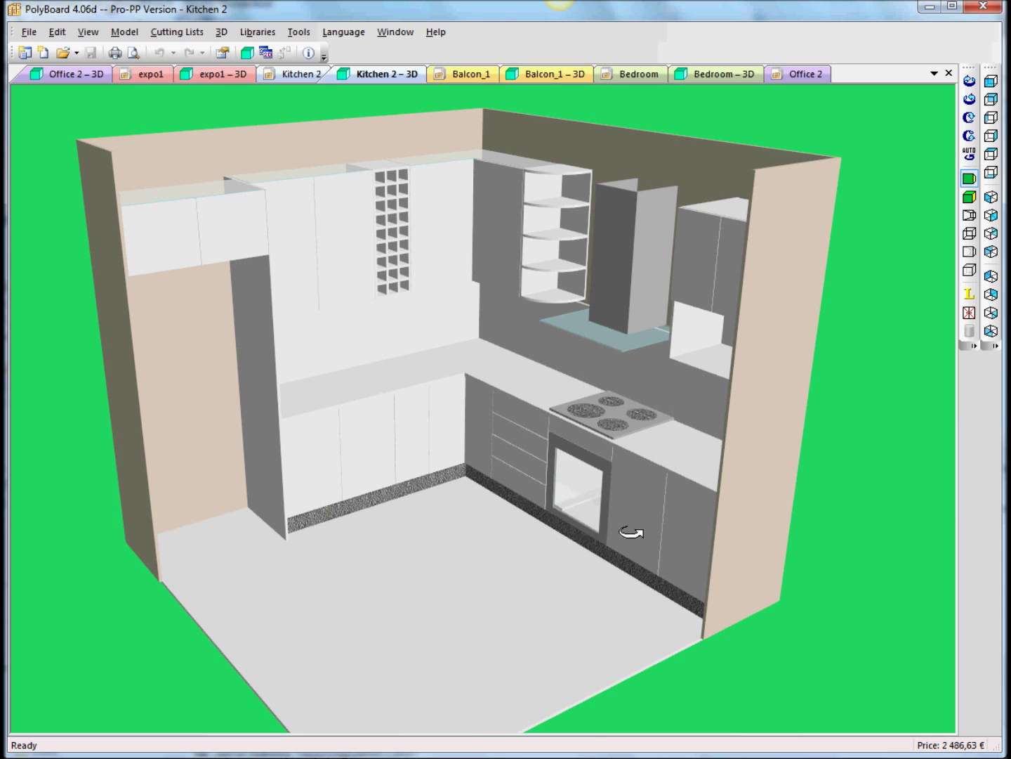
pyautogui.click(226, 80)
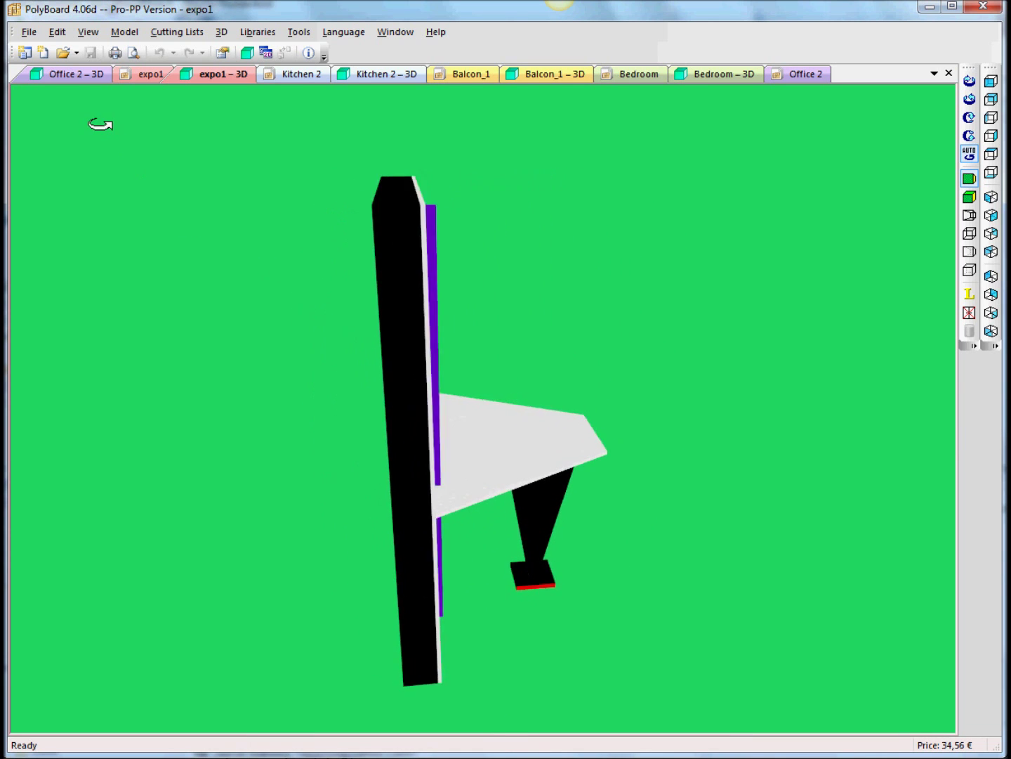
pyautogui.click(79, 74)
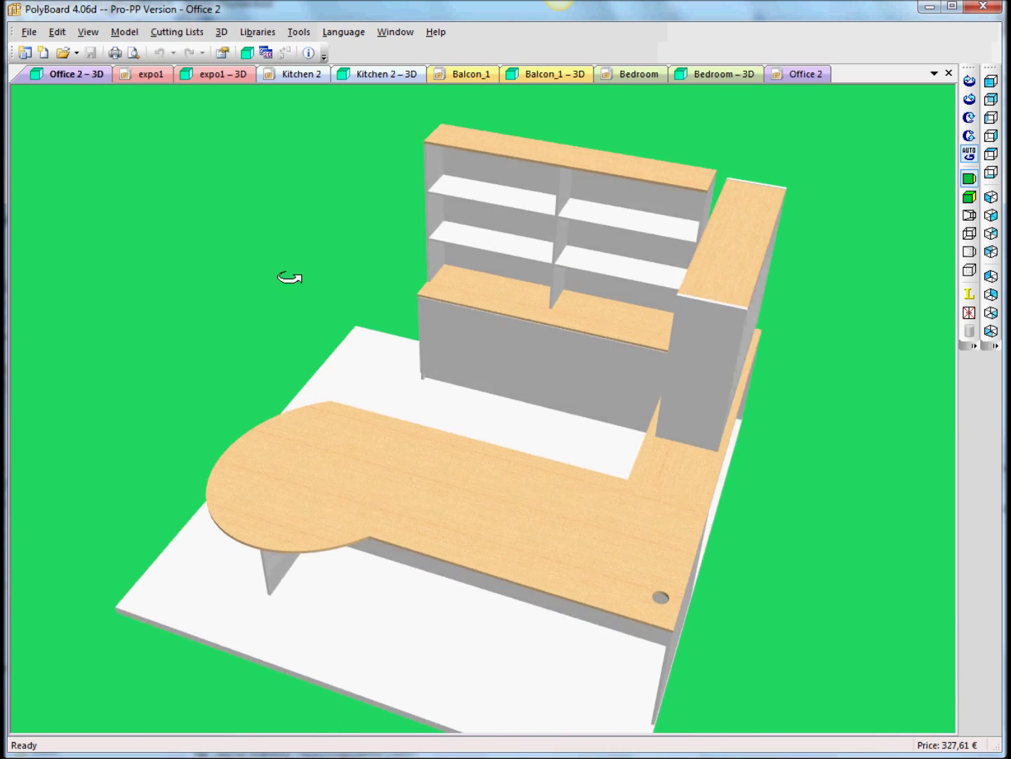